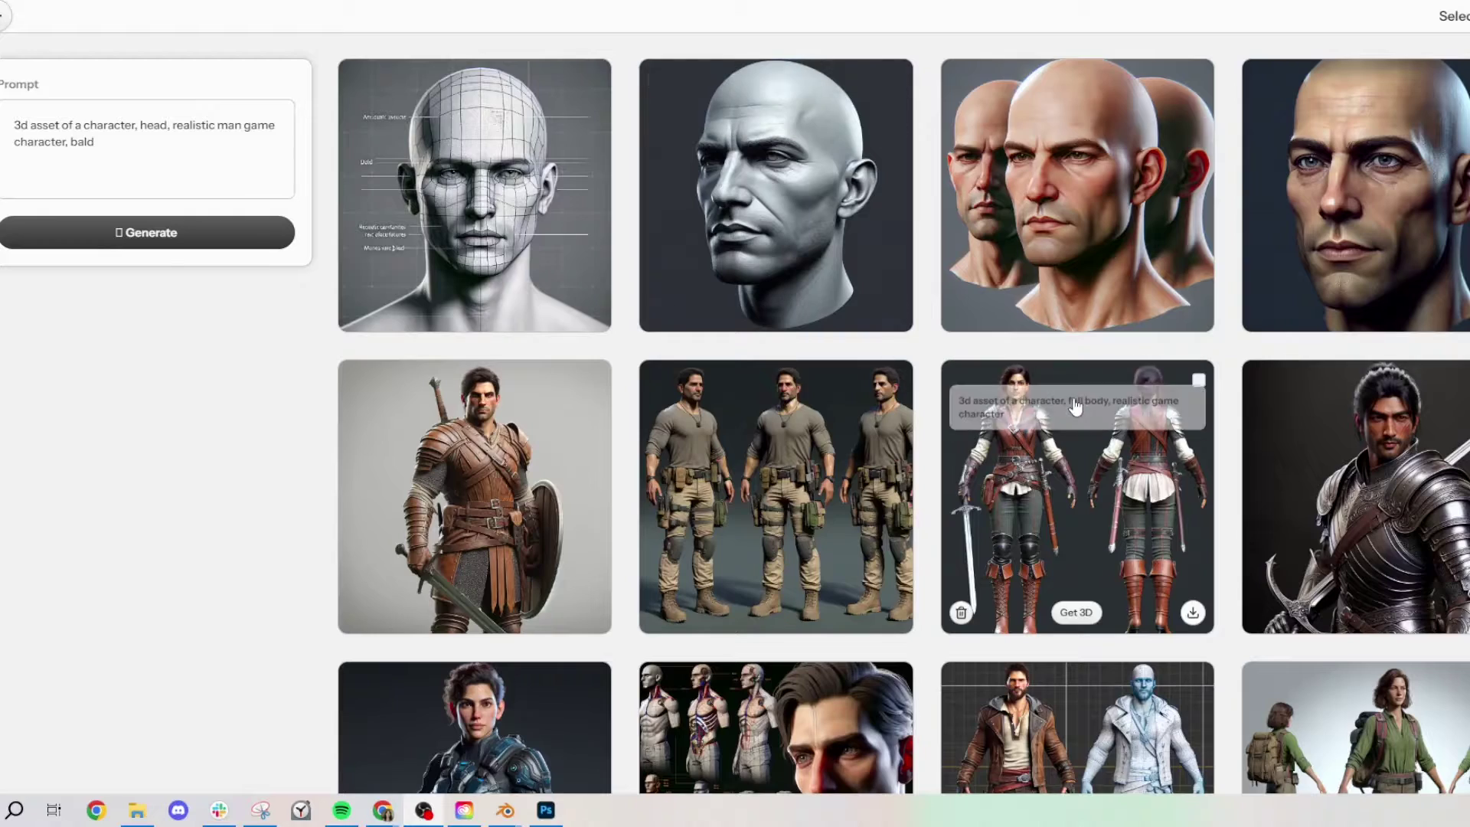
- Generate several batches of images from the existing prompt for a bald realistic male game character head
{"action": "left_click", "coordinate": [165, 238]}
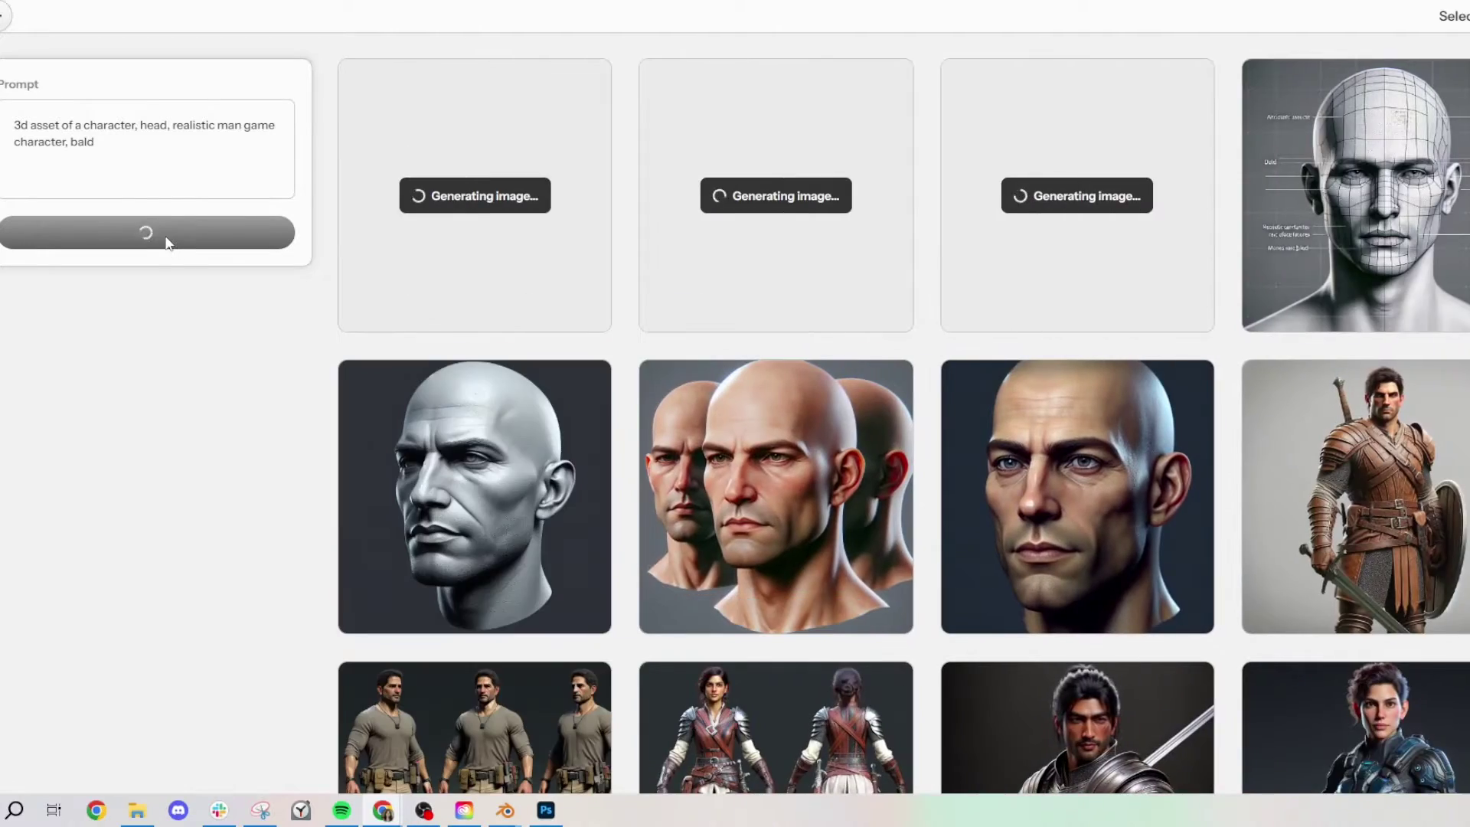
{"action": "left_click", "coordinate": [167, 241]}
{"action": "scroll", "coordinate": [280, 303], "scroll_direction": "down", "scroll_amount": 2}
{"action": "scroll", "coordinate": [282, 305], "scroll_direction": "up", "scroll_amount": 2}
- Extend the prompt with "with stubble beard" and generate more head images
{"action": "type", "text": "tubbl"}
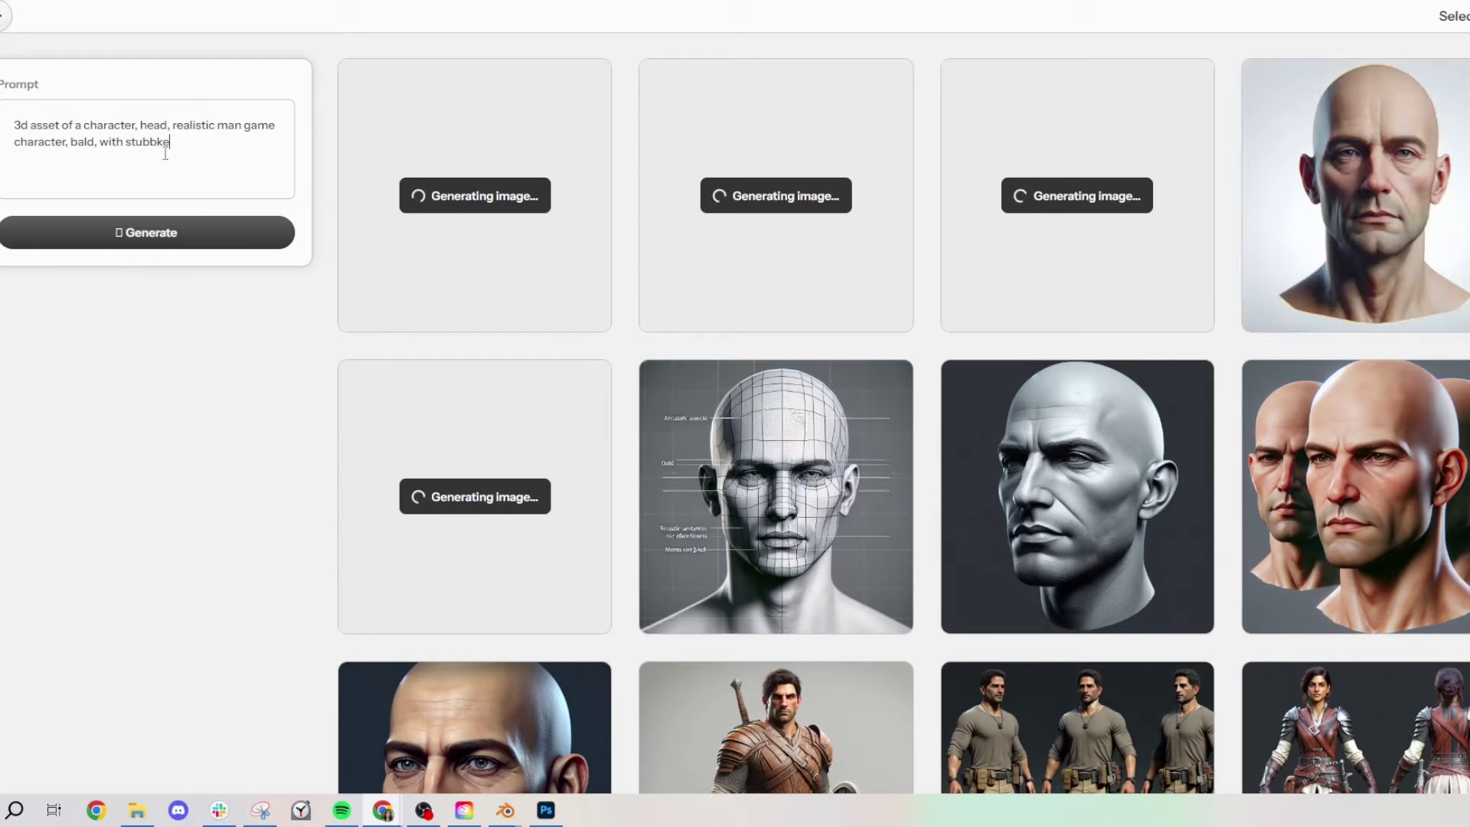
{"action": "type", "text": "e beard"}
{"action": "left_click", "coordinate": [177, 232]}
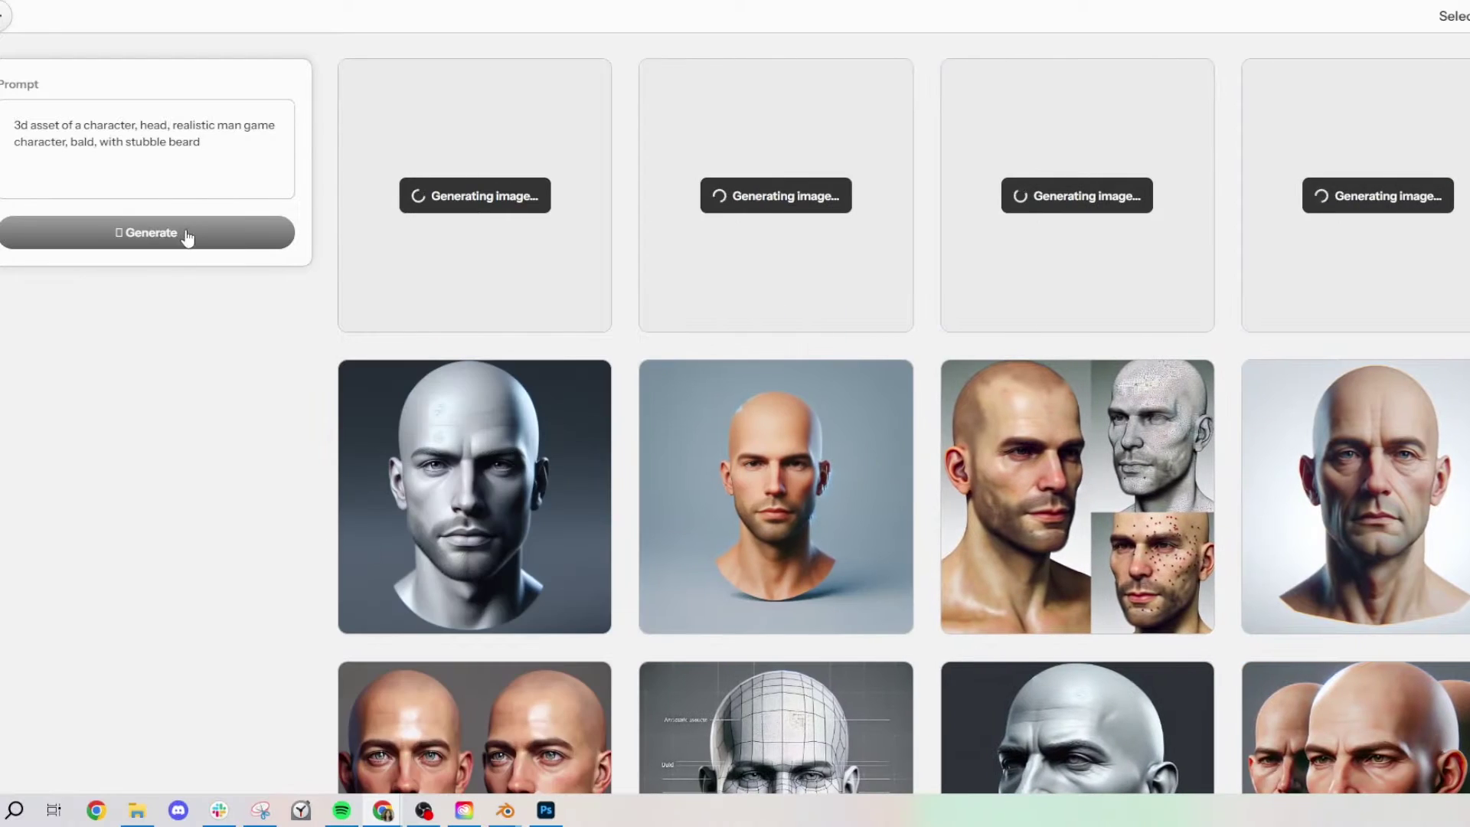
{"action": "left_click", "coordinate": [184, 239]}
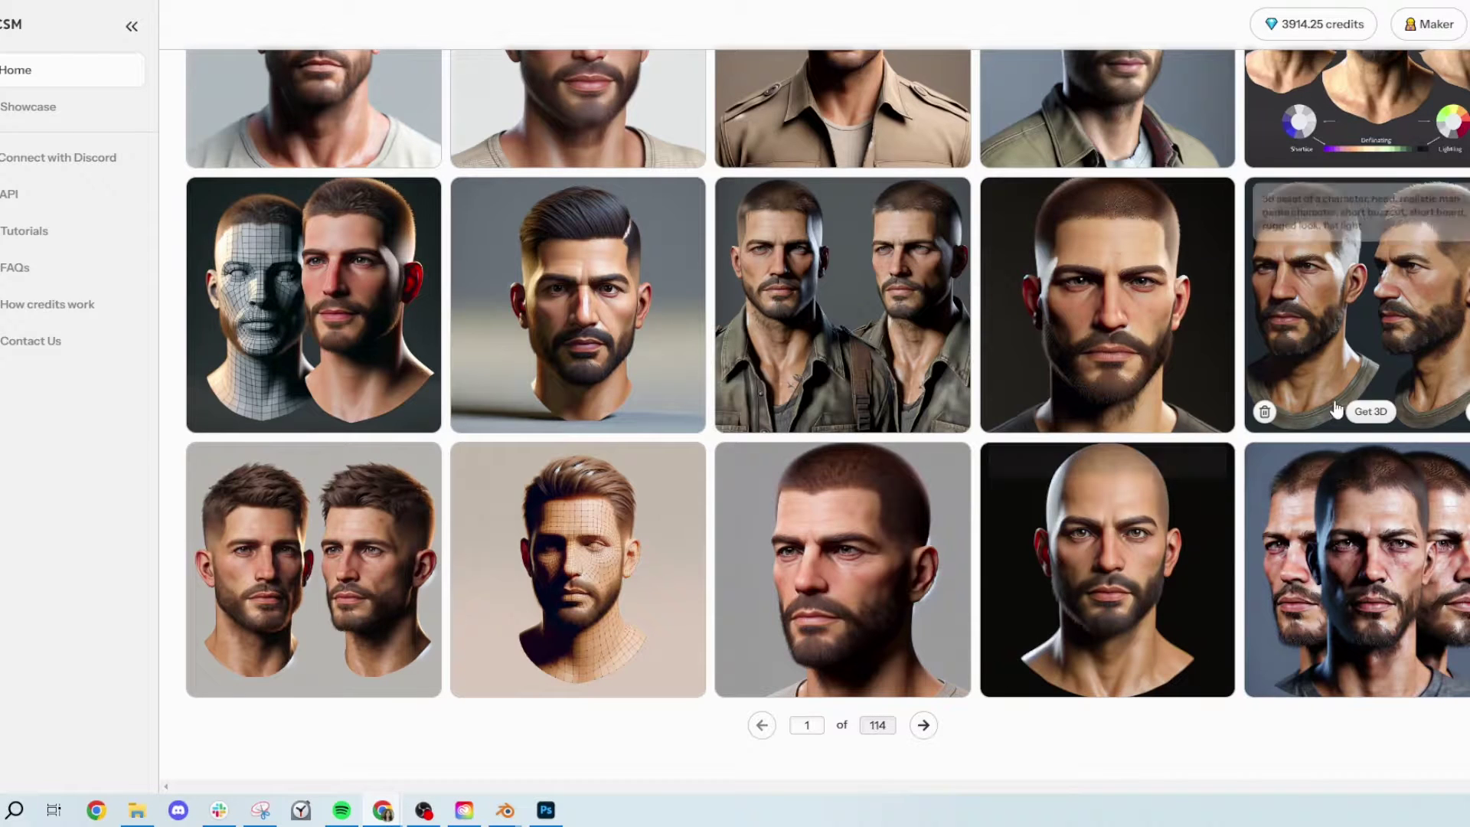
- Start a 3D session from the two-view bearded head image with manual segmentation, auto-generated high-res mesh and 200 AI model iterations
{"action": "left_click", "coordinate": [1378, 412]}
{"action": "left_click", "coordinate": [458, 105]}
{"action": "left_click", "coordinate": [457, 150]}
{"action": "left_click_drag", "start_coordinate": [314, 243], "coordinate": [467, 242]}
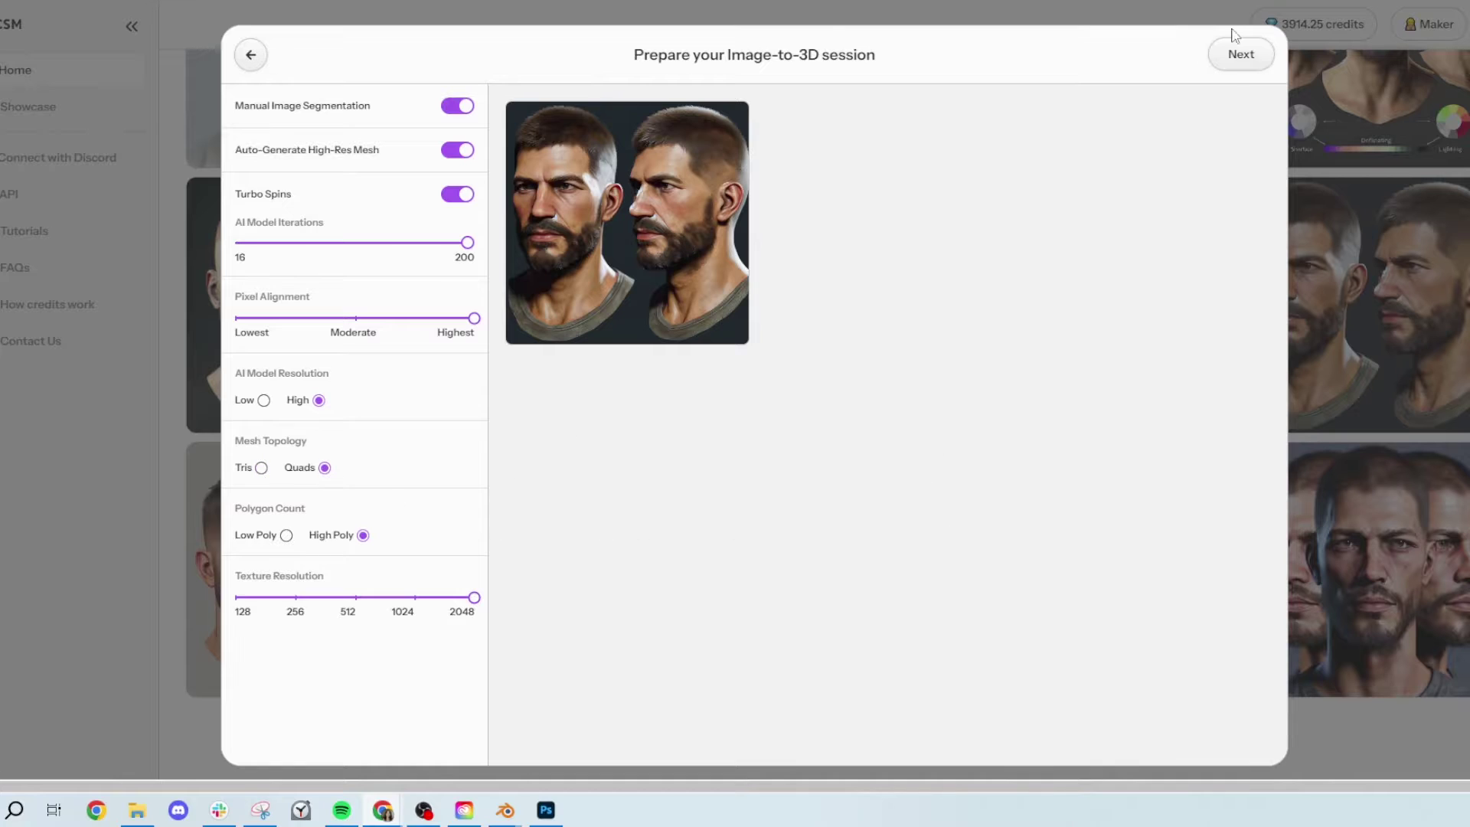
{"action": "left_click", "coordinate": [1240, 53]}
- Mark the left head, its neck and the shirt collar as foreground in the image segmentation
{"action": "left_click", "coordinate": [546, 251]}
{"action": "left_click", "coordinate": [624, 248]}
{"action": "left_click", "coordinate": [571, 333]}
{"action": "left_click", "coordinate": [664, 374]}
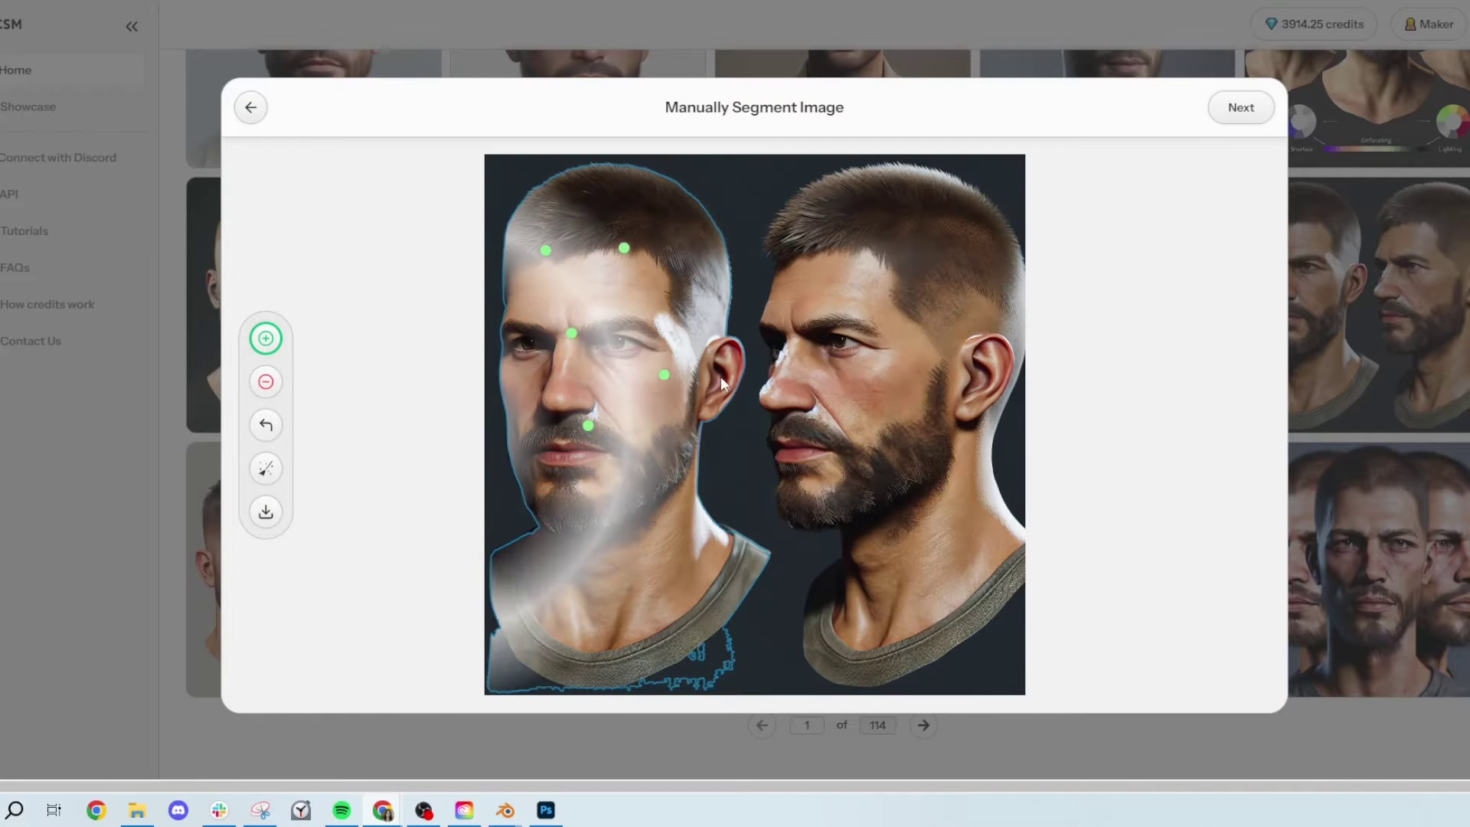
{"action": "left_click", "coordinate": [717, 607]}
{"action": "left_click", "coordinate": [688, 545]}
{"action": "left_click", "coordinate": [611, 670]}
{"action": "left_click", "coordinate": [540, 656]}
{"action": "left_click", "coordinate": [519, 578]}
- Exclude the dark background around the left figure's collar and beside its neck from the segmentation
{"action": "left_click", "coordinate": [266, 382]}
{"action": "left_click", "coordinate": [501, 683]}
{"action": "left_click", "coordinate": [728, 664]}
{"action": "left_click", "coordinate": [735, 480]}
- Refine the mask by including the neck edges and excluding the background beside the ear, then accept the segmentation
{"action": "left_click", "coordinate": [266, 338]}
{"action": "left_click", "coordinate": [732, 530]}
{"action": "left_click", "coordinate": [721, 524]}
{"action": "left_click", "coordinate": [543, 529]}
{"action": "left_click", "coordinate": [266, 381]}
{"action": "left_click", "coordinate": [743, 412]}
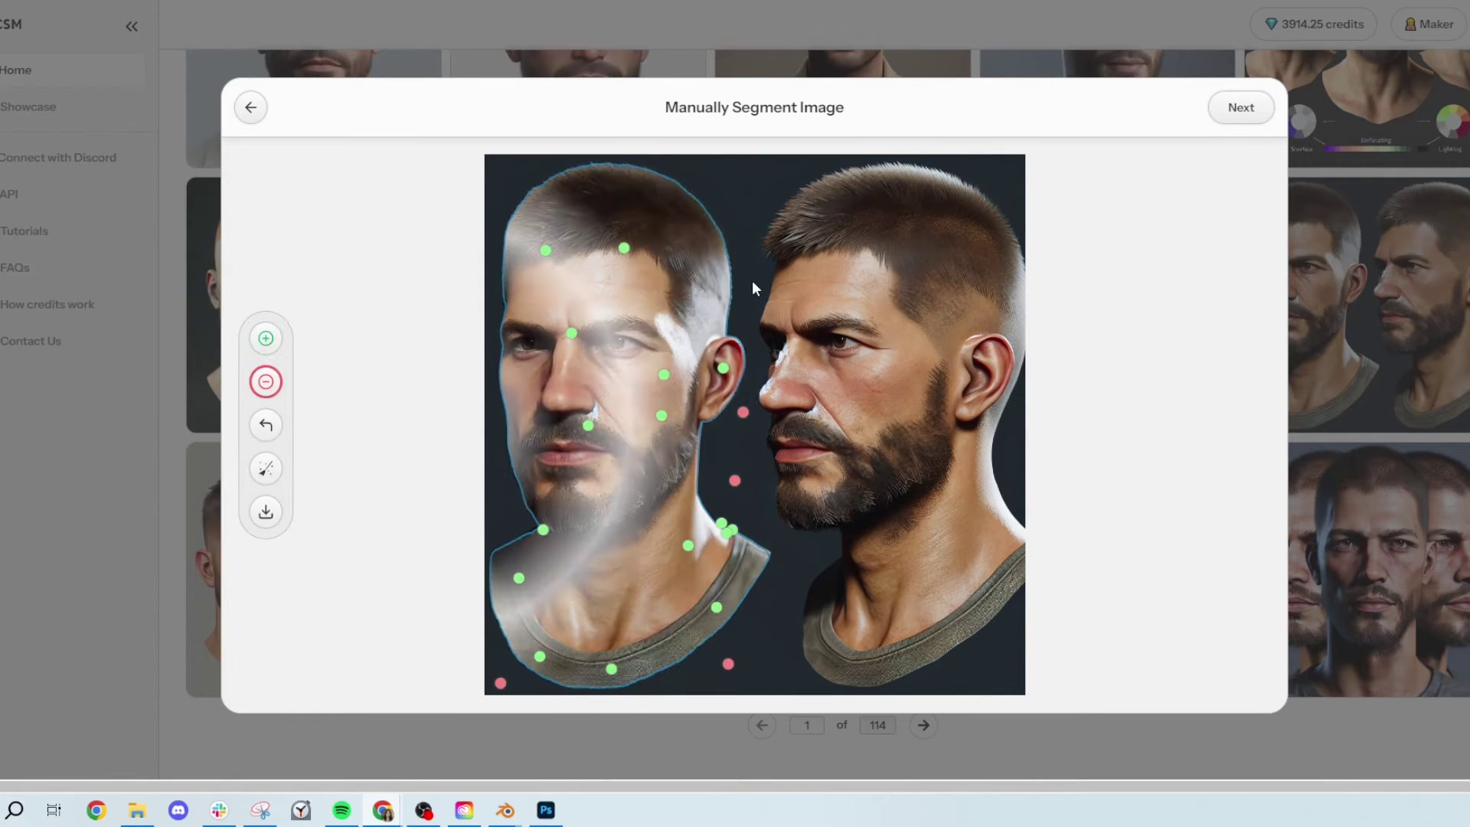
{"action": "left_click", "coordinate": [1241, 107]}
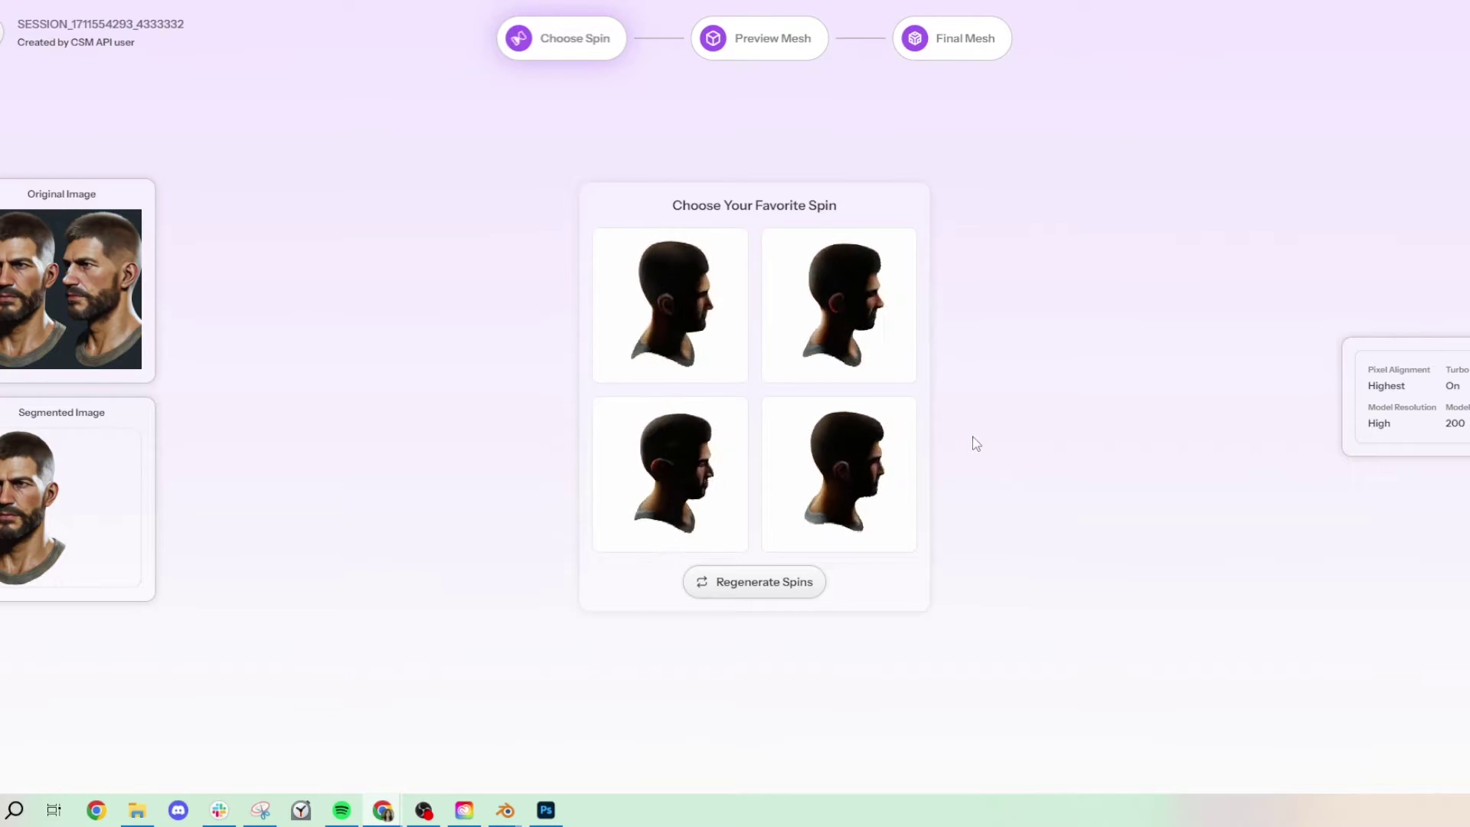
- Choose the lower-right spin for the head and inspect the resulting final mesh
{"action": "left_click", "coordinate": [883, 475]}
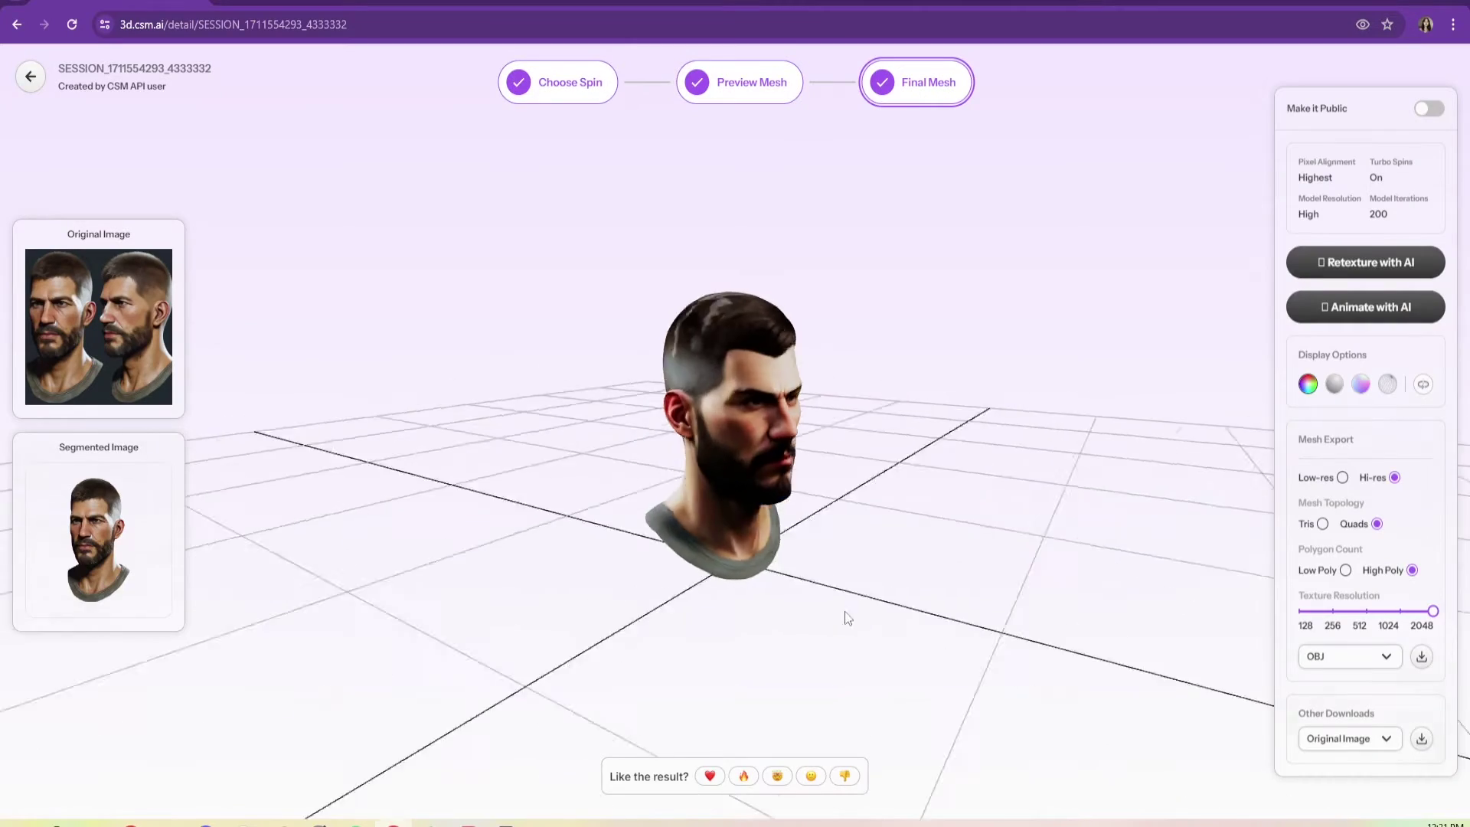
{"action": "left_click_drag", "start_coordinate": [845, 612], "coordinate": [992, 589]}
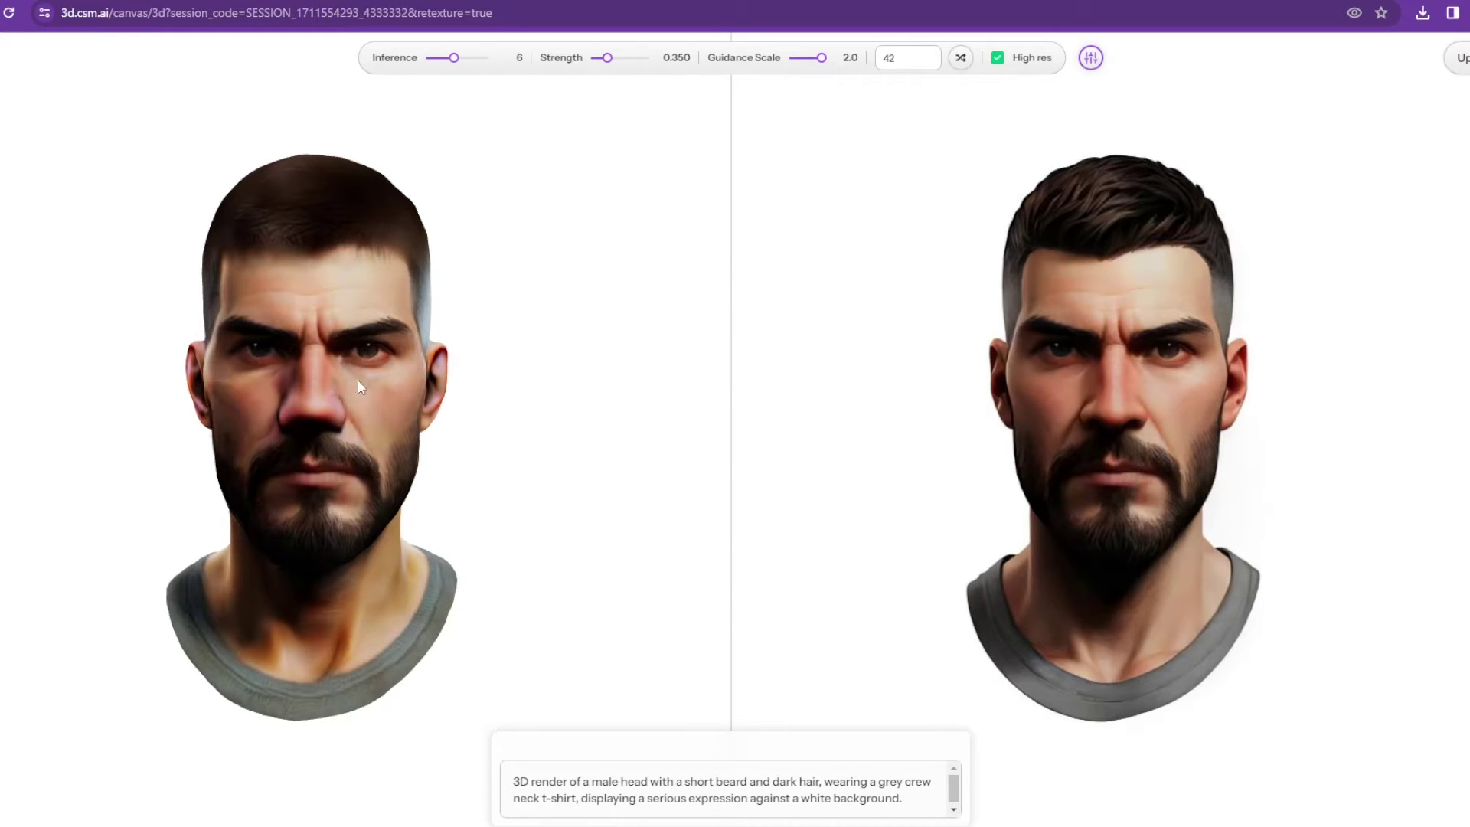
- Retexture the bearded head with AI from front, side and low angles
{"action": "left_click_drag", "start_coordinate": [364, 352], "coordinate": [476, 431]}
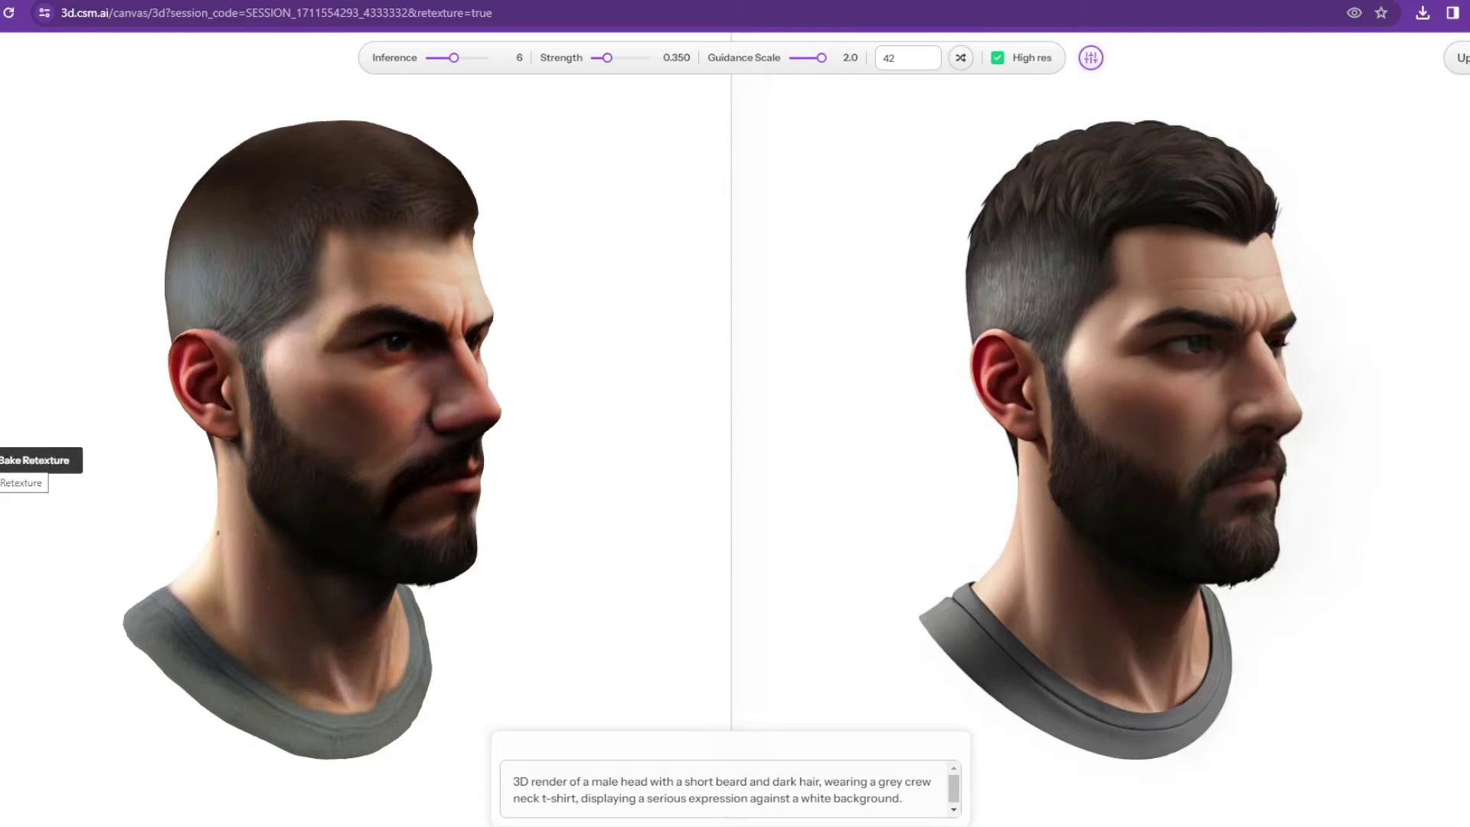
{"action": "mouse_move", "coordinate": [521, 467]}
{"action": "left_mouse_down"}
{"action": "mouse_move", "coordinate": [671, 474]}
{"action": "mouse_move", "coordinate": [579, 483]}
{"action": "mouse_move", "coordinate": [567, 458]}
{"action": "mouse_move", "coordinate": [509, 449]}
{"action": "mouse_move", "coordinate": [535, 479]}
{"action": "mouse_move", "coordinate": [519, 470]}
{"action": "left_mouse_up"}
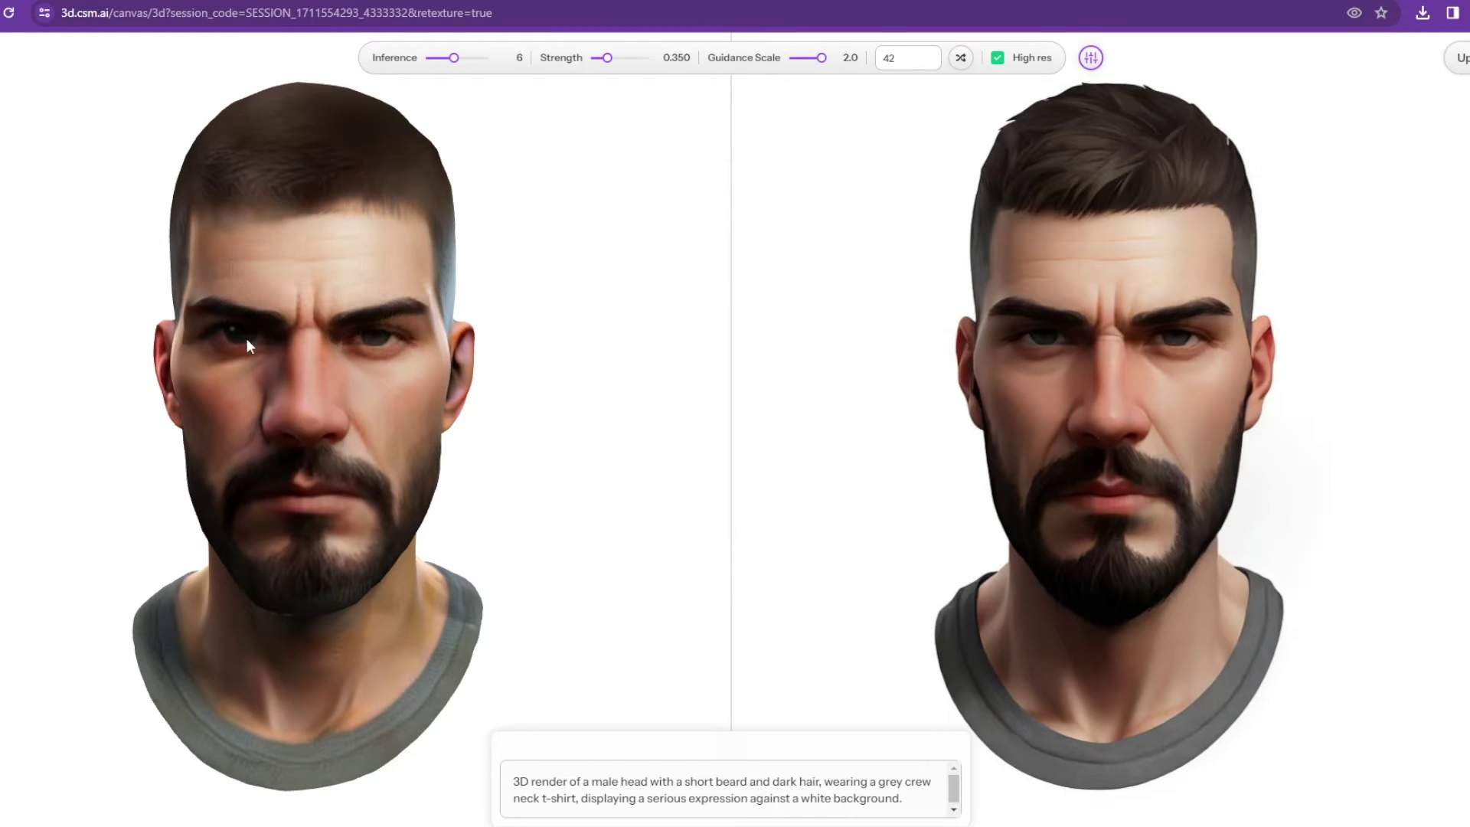
{"action": "scroll", "coordinate": [484, 447], "scroll_direction": "down", "scroll_amount": 3}
{"action": "scroll", "coordinate": [482, 446], "scroll_direction": "up", "scroll_amount": 6}
{"action": "left_click_drag", "start_coordinate": [482, 446], "coordinate": [452, 427]}
{"action": "scroll", "coordinate": [453, 426], "scroll_direction": "down", "scroll_amount": 7}
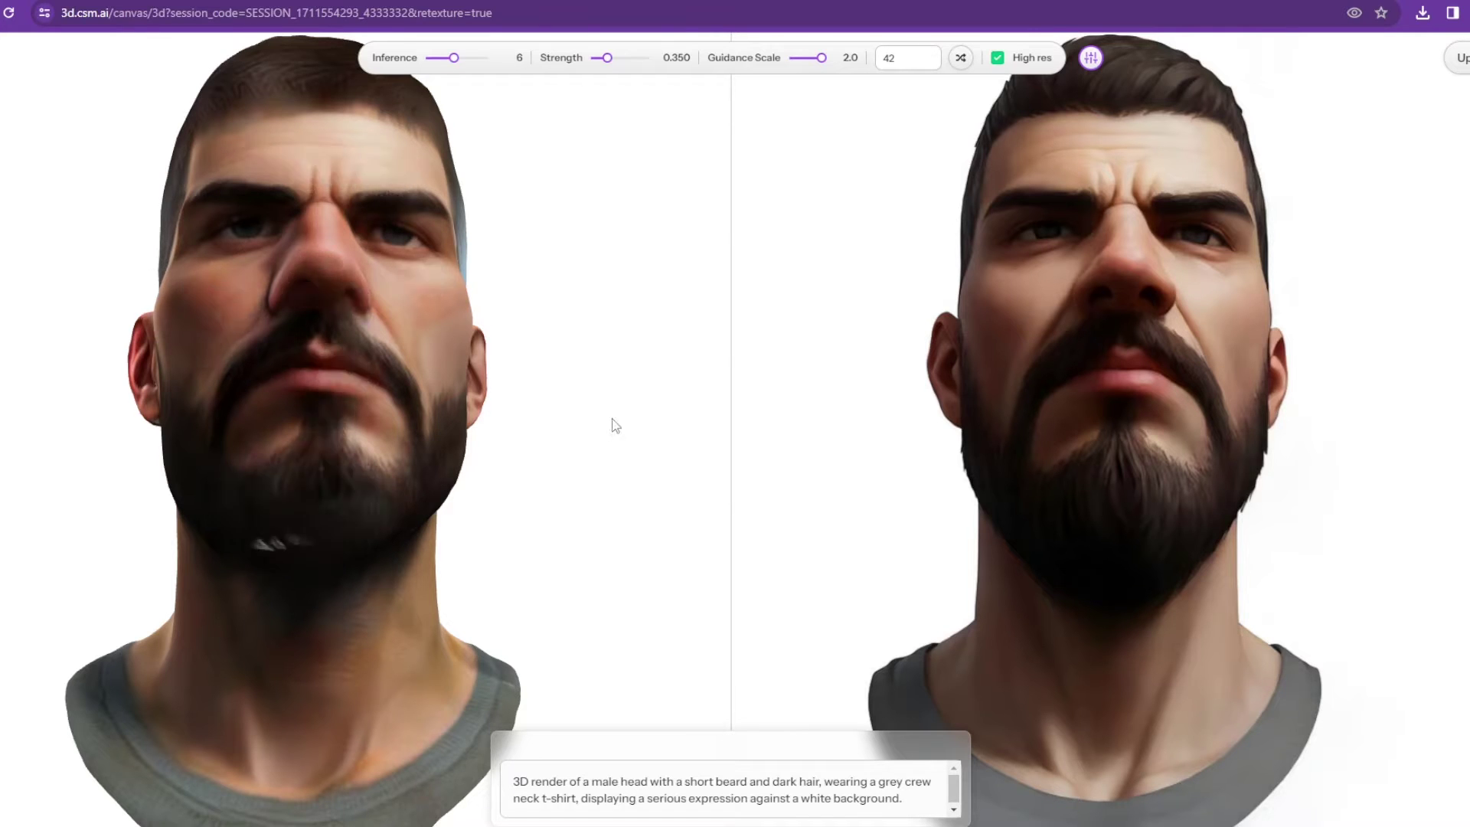
{"action": "mouse_move", "coordinate": [612, 418]}
{"action": "left_mouse_down"}
{"action": "mouse_move", "coordinate": [545, 434]}
{"action": "mouse_move", "coordinate": [551, 499]}
{"action": "left_mouse_up"}
{"action": "left_click_drag", "start_coordinate": [621, 383], "coordinate": [625, 430]}
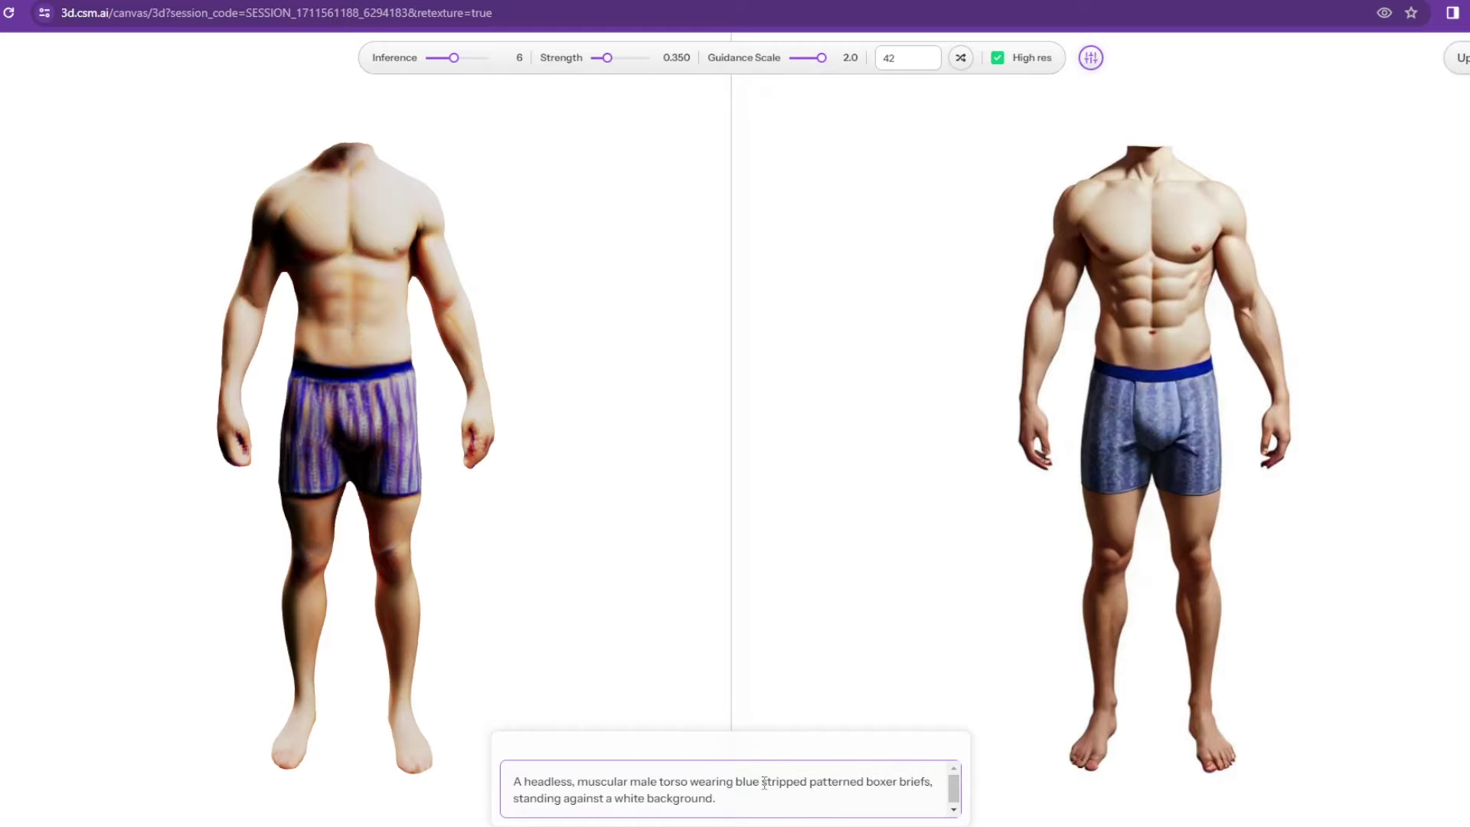
- Retexture the headless body with the prompt wording "blue vertical stripped patterned boxer briefs" and bake it from front and angled views
{"action": "scroll", "coordinate": [512, 278], "scroll_direction": "up", "scroll_amount": 3}
{"action": "left_click_drag", "start_coordinate": [512, 279], "coordinate": [558, 246]}
{"action": "scroll", "coordinate": [338, 337], "scroll_direction": "down", "scroll_amount": 1}
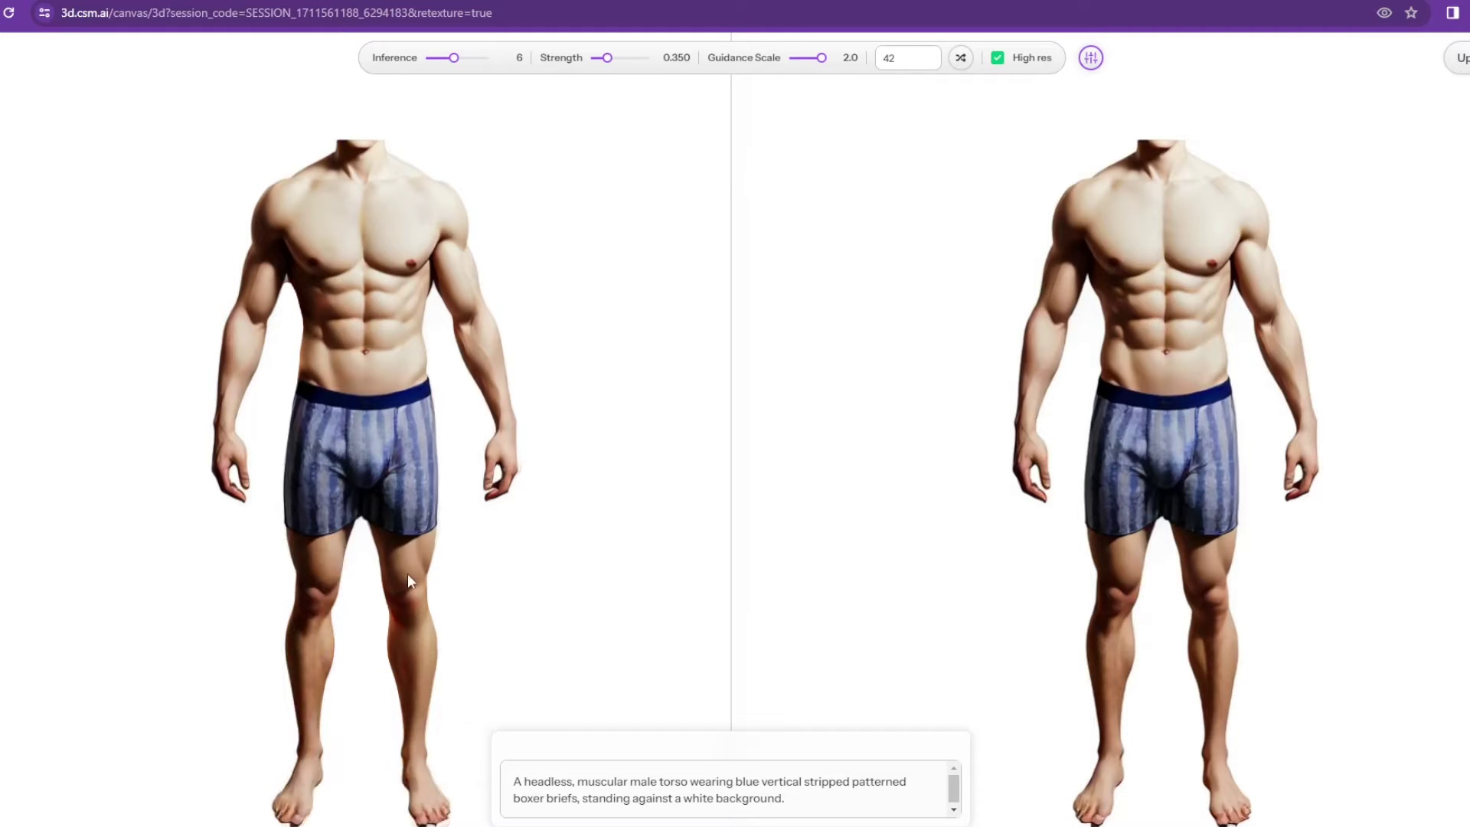
{"action": "left_click_drag", "start_coordinate": [628, 501], "coordinate": [513, 417]}
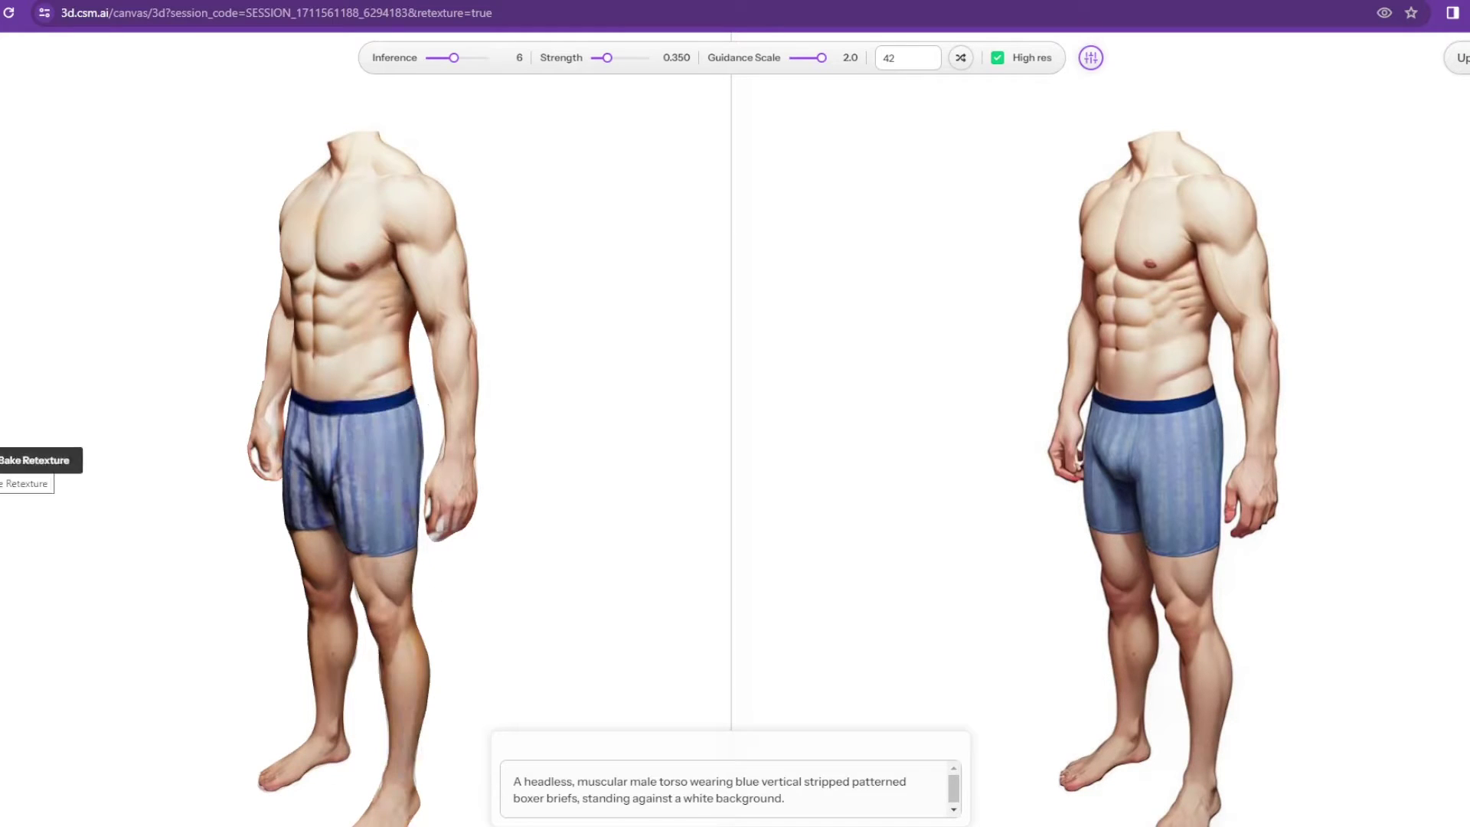
{"action": "left_click", "coordinate": [2, 461]}
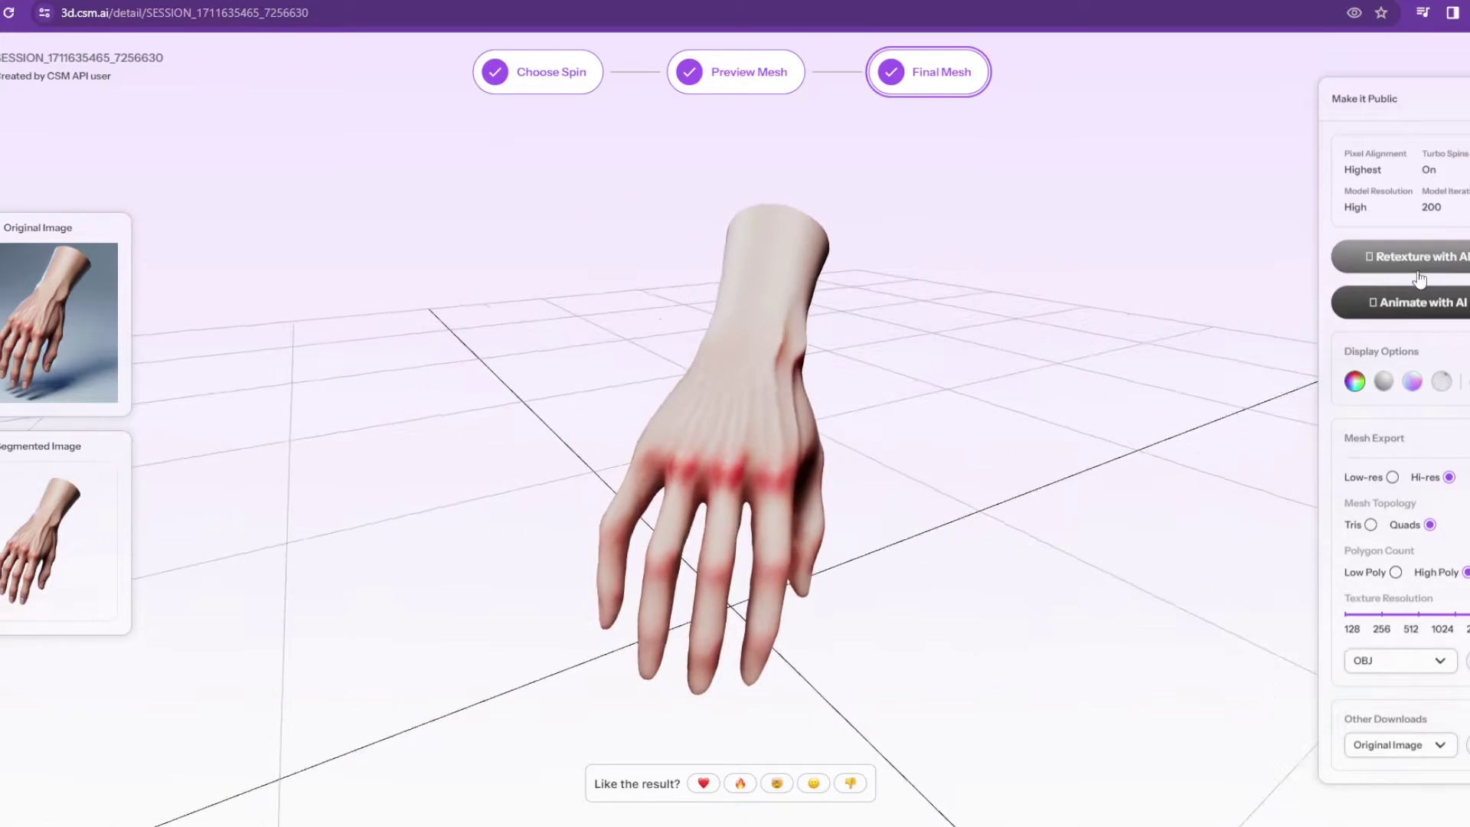
- Retexture the hand mesh with the prompt "A 3D-rendered image of a man hand with veins, isolated on a white background."
{"action": "left_click", "coordinate": [1420, 266]}
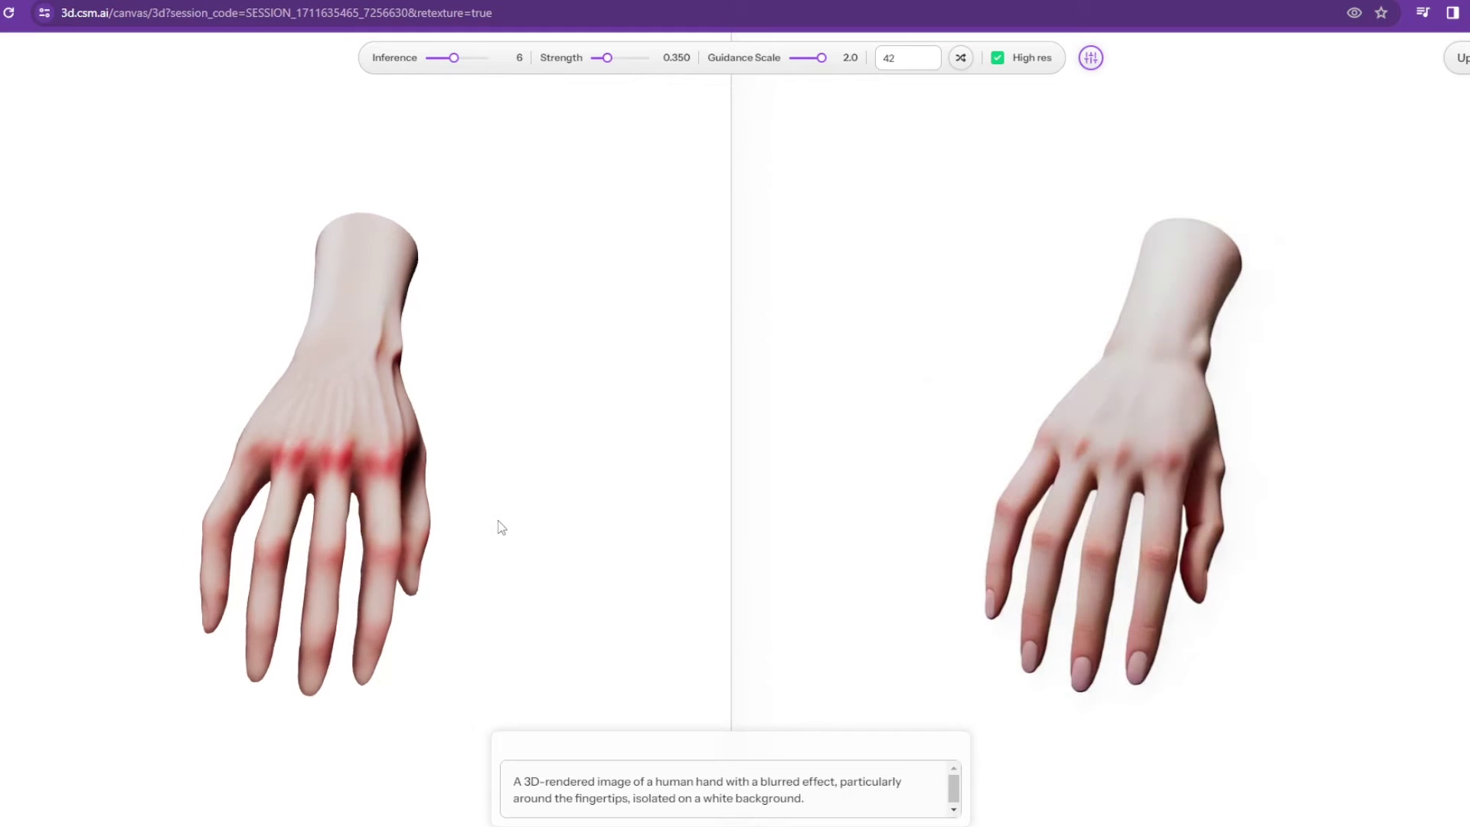
{"action": "left_click_drag", "start_coordinate": [516, 521], "coordinate": [576, 581]}
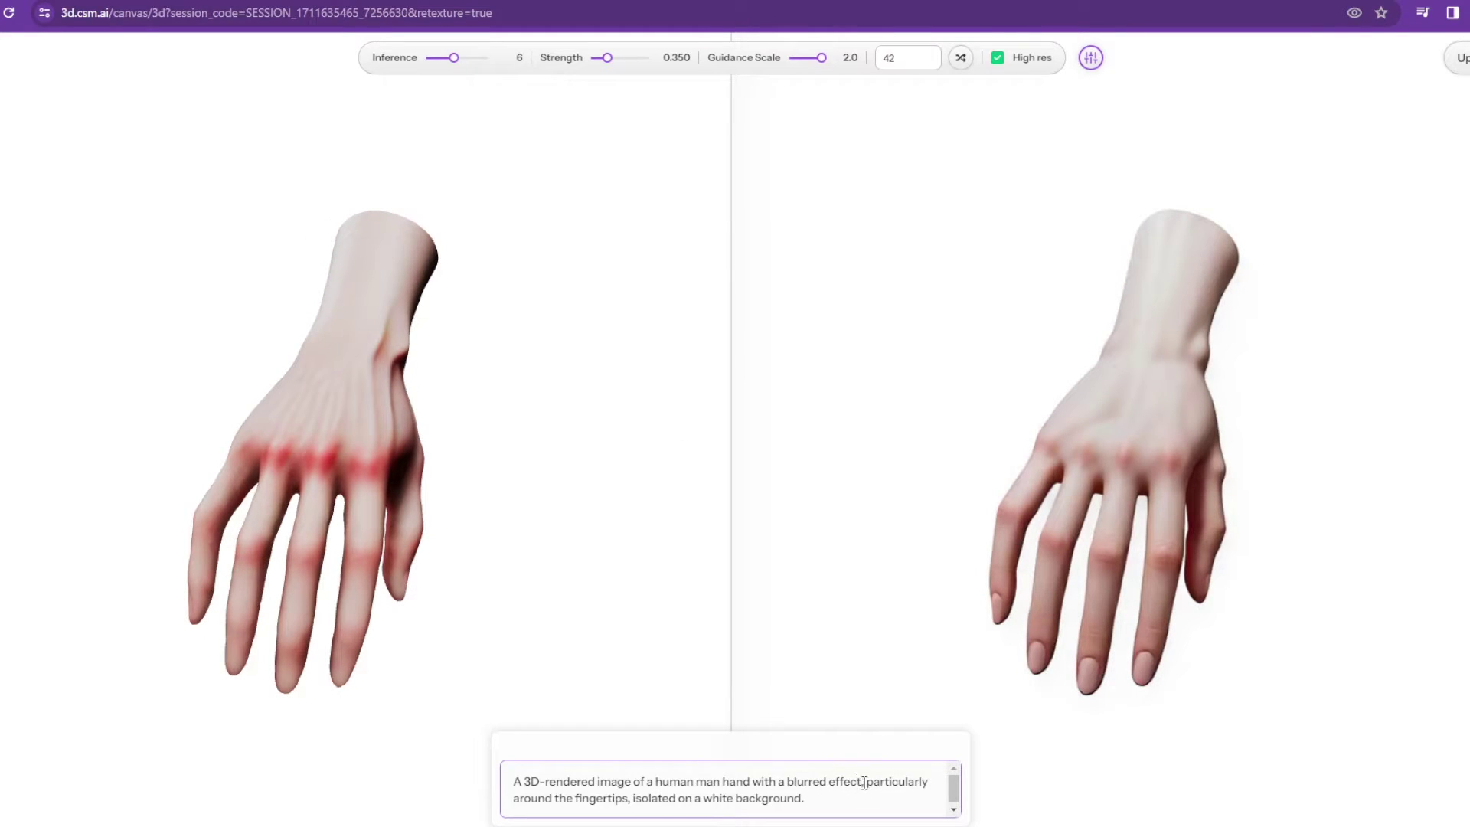
{"action": "left_click_drag", "start_coordinate": [631, 798], "coordinate": [718, 800]}
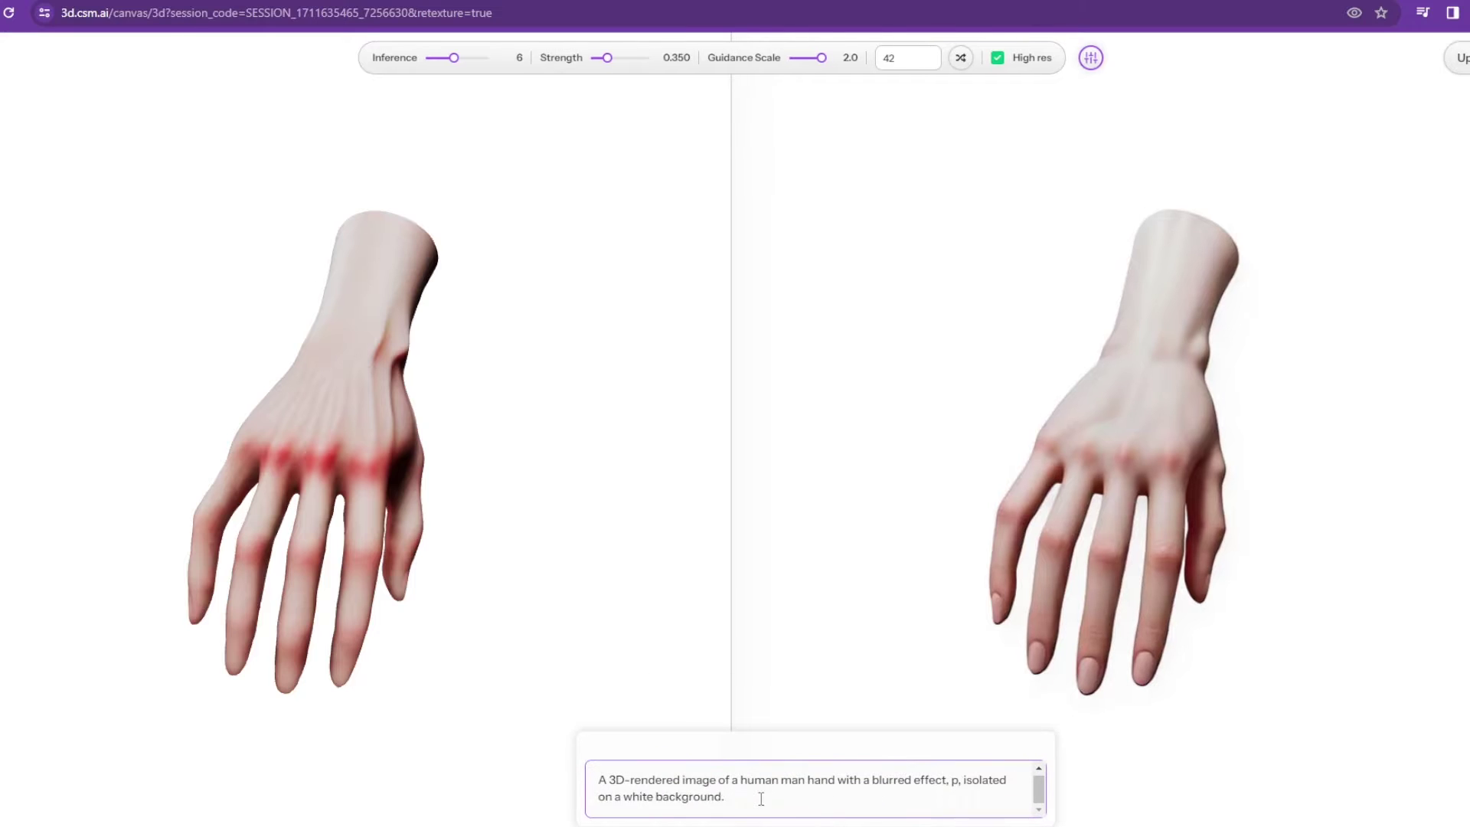
{"action": "key", "text": "BackSpace"}
{"action": "key", "text": "BackSpace"}
{"action": "key", "text": "BackSpace"}
{"action": "key", "text": "BackSpace"}
{"action": "key", "text": "BackSpace"}
{"action": "key", "text": "BackSpace"}
{"action": "key", "text": "BackSpace"}
{"action": "key", "text": "BackSpace"}
{"action": "key", "text": "BackSpace"}
{"action": "key", "text": "BackSpace"}
{"action": "key", "text": "BackSpace"}
{"action": "key", "text": "BackSpace"}
{"action": "key", "text": "BackSpace"}
{"action": "key", "text": "BackSpace"}
{"action": "key", "text": "BackSpace"}
{"action": "key", "text": "BackSpace"}
{"action": "key", "text": "BackSpace"}
{"action": "key", "text": "BackSpace"}
{"action": "key", "text": "BackSpace"}
{"action": "key", "text": "BackSpace"}
{"action": "type", "text": "with veins"}
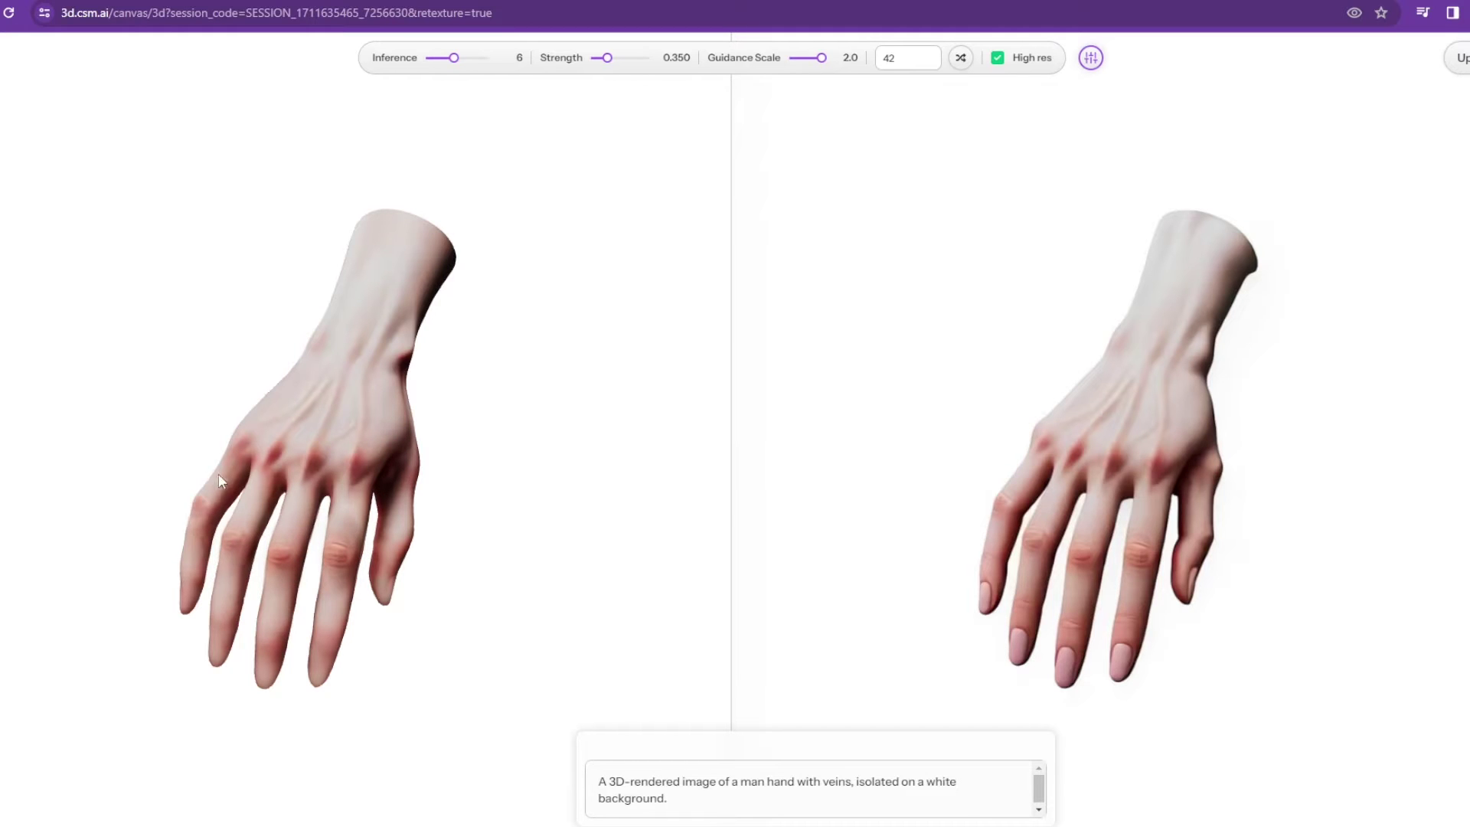
{"action": "left_click", "coordinate": [334, 617]}
{"action": "left_click", "coordinate": [231, 591]}
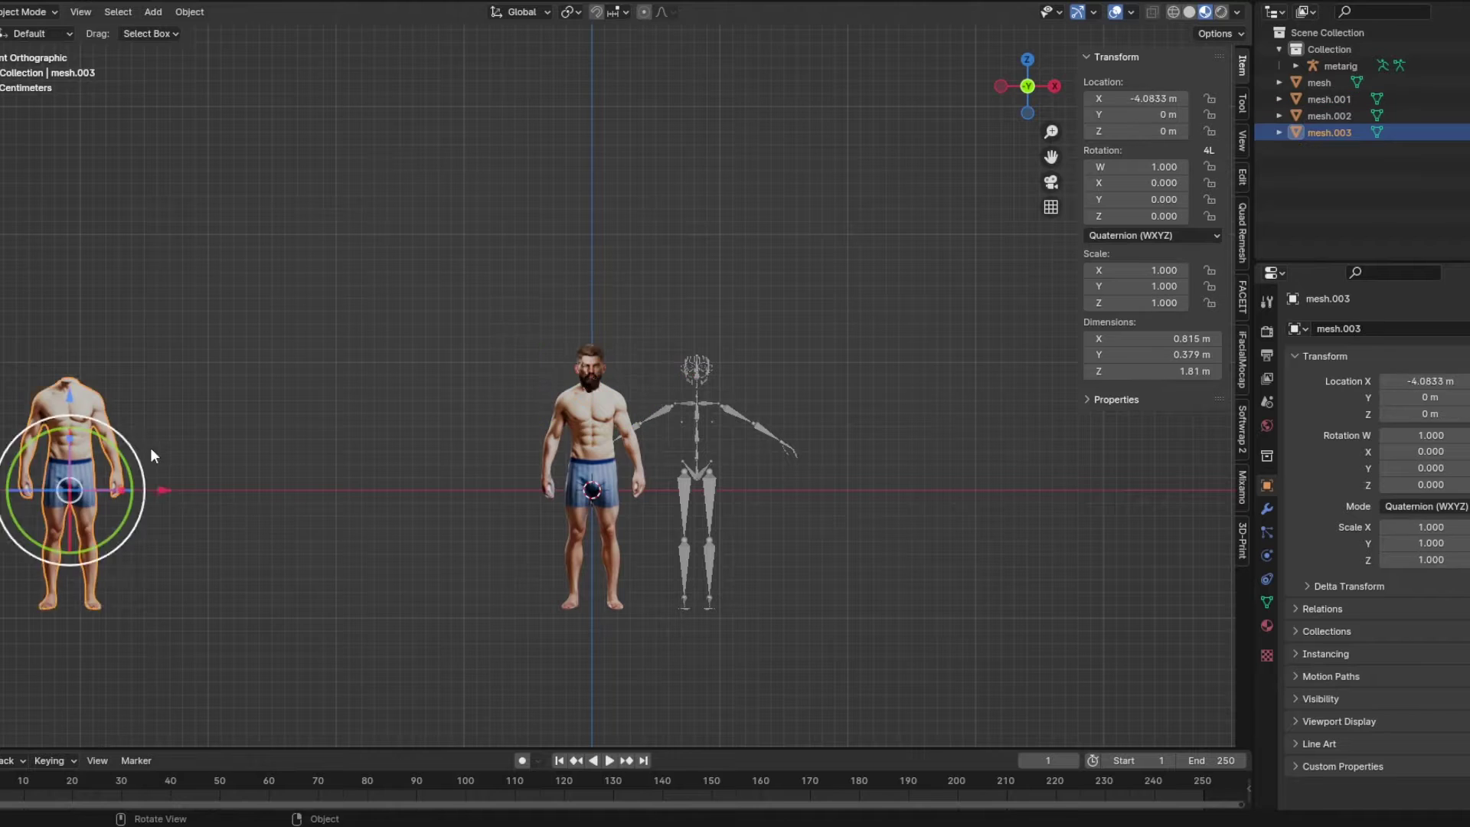
- In Blender, move the headless body beside the reference character at about X -1.05 m and fit the bearded head onto its neck
{"action": "key", "text": "g"}
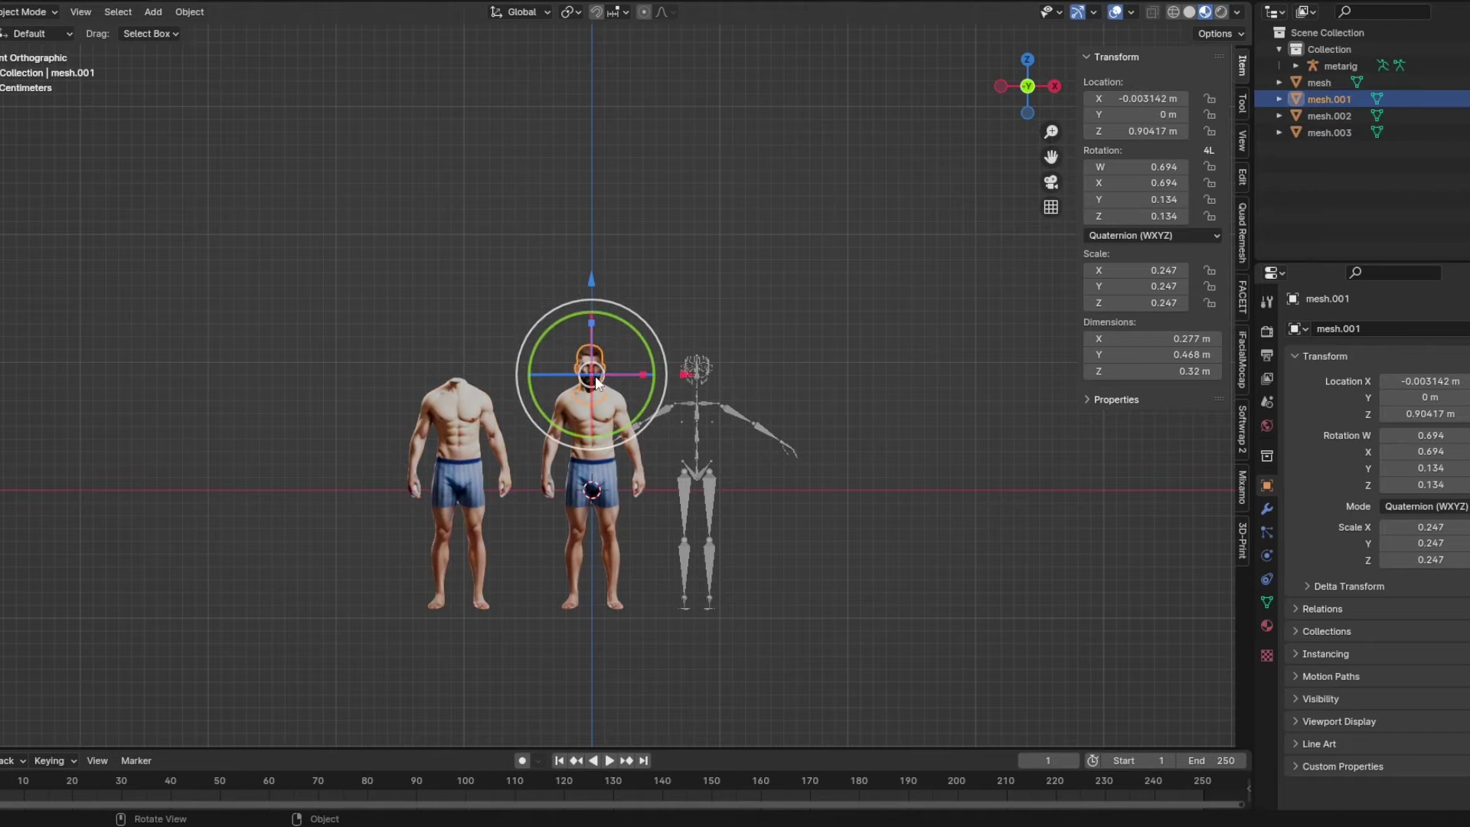
{"action": "key", "text": "KP_3"}
{"action": "key", "text": "KP_Decimal"}
{"action": "key", "text": "KP_1"}
{"action": "left_click_drag", "start_coordinate": [678, 374], "coordinate": [650, 375]}
{"action": "left_click_drag", "start_coordinate": [554, 280], "coordinate": [555, 247]}
{"action": "left_click_drag", "start_coordinate": [650, 342], "coordinate": [653, 342]}
{"action": "key", "text": "ctrl+KP_3"}
{"action": "left_click_drag", "start_coordinate": [503, 342], "coordinate": [520, 342]}
- Shift the head along the X axis to about -1.03 m so it centres on the body's neck
{"action": "middle_click_drag", "start_coordinate": [850, 490], "coordinate": [542, 470]}
{"action": "scroll", "coordinate": [701, 503], "scroll_direction": "down", "scroll_amount": 4}
{"action": "scroll", "coordinate": [551, 474], "scroll_direction": "down", "scroll_amount": 2}
{"action": "middle_click_drag", "start_coordinate": [758, 494], "coordinate": [697, 494]}
{"action": "key", "text": "KP_3"}
{"action": "key", "text": "KP_Decimal"}
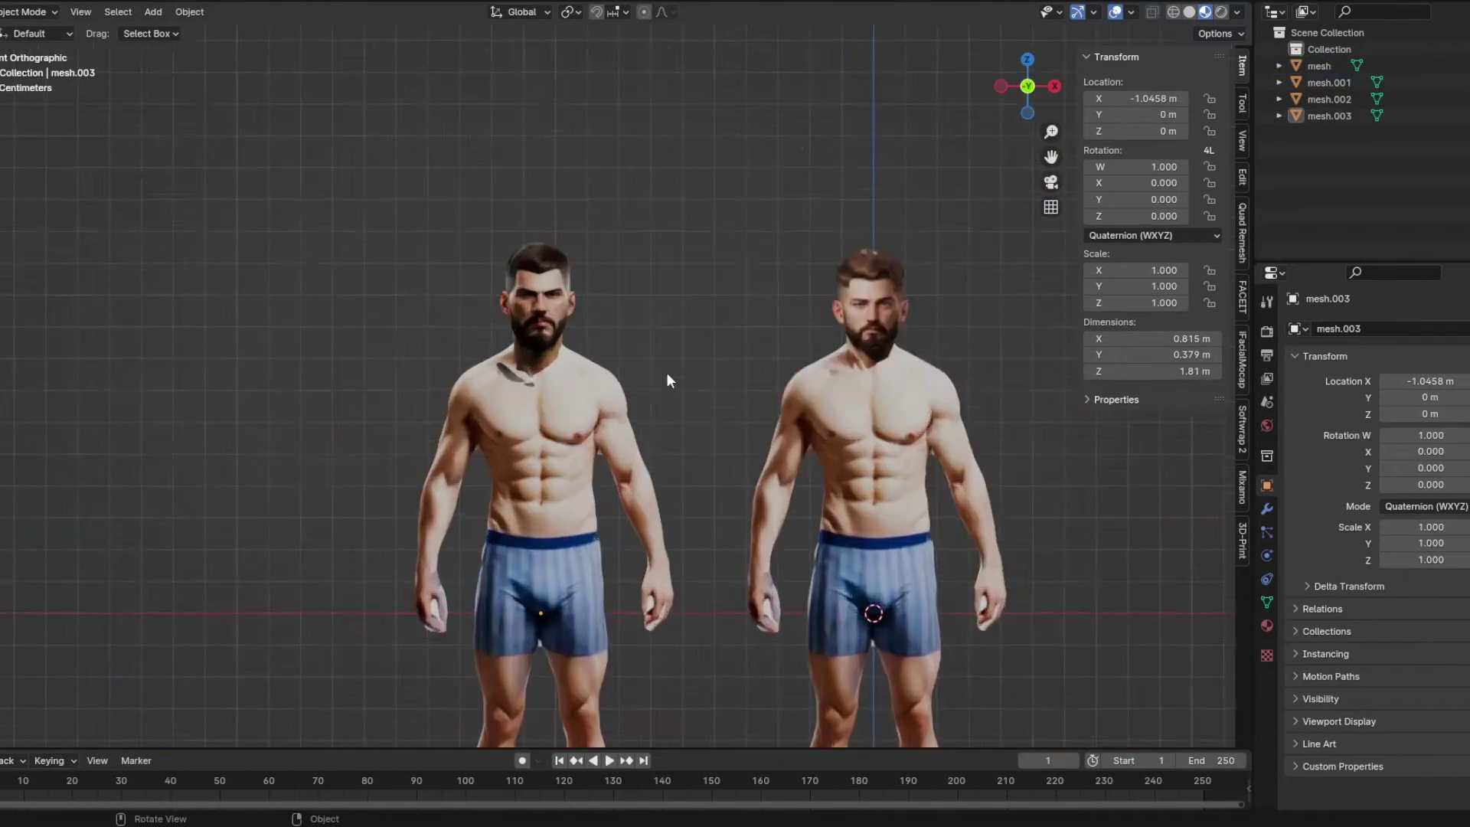
{"action": "scroll", "coordinate": [666, 372], "scroll_direction": "up", "scroll_amount": 5}
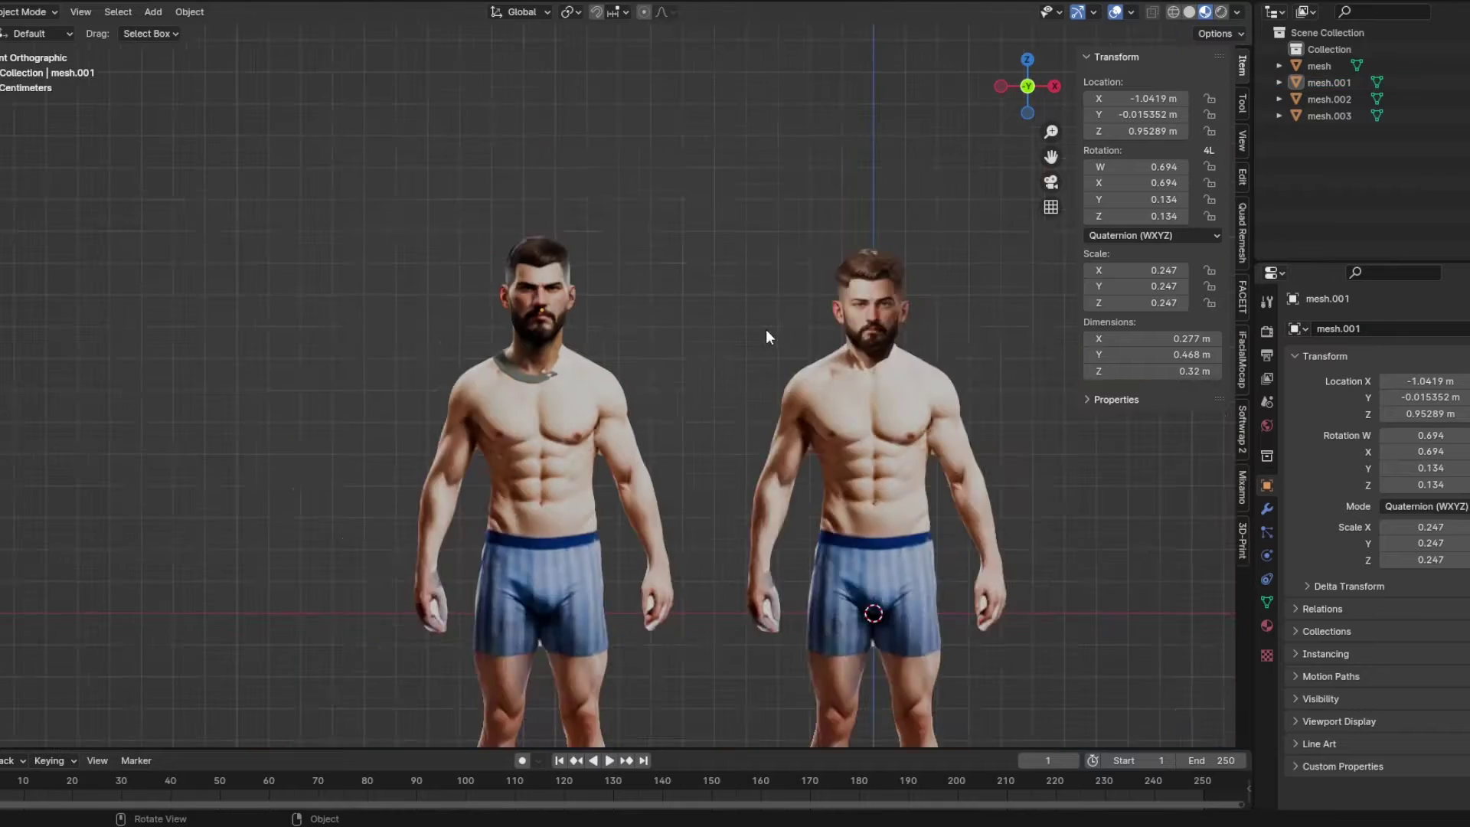
{"action": "key", "text": "KP_1"}
{"action": "key", "text": "g"}
{"action": "key", "text": "x"}
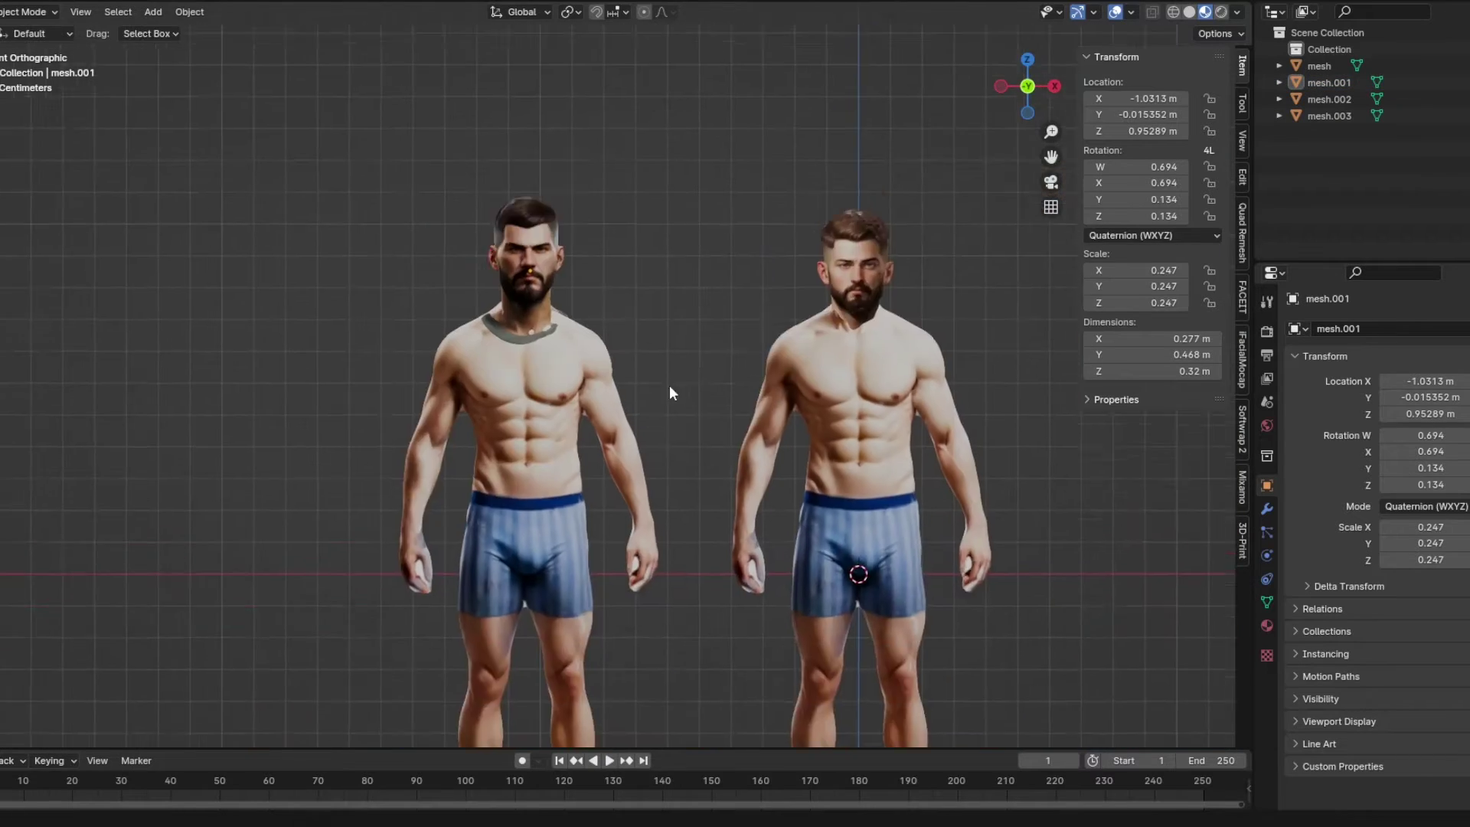
{"action": "scroll", "coordinate": [669, 385], "scroll_direction": "up", "scroll_amount": 5}
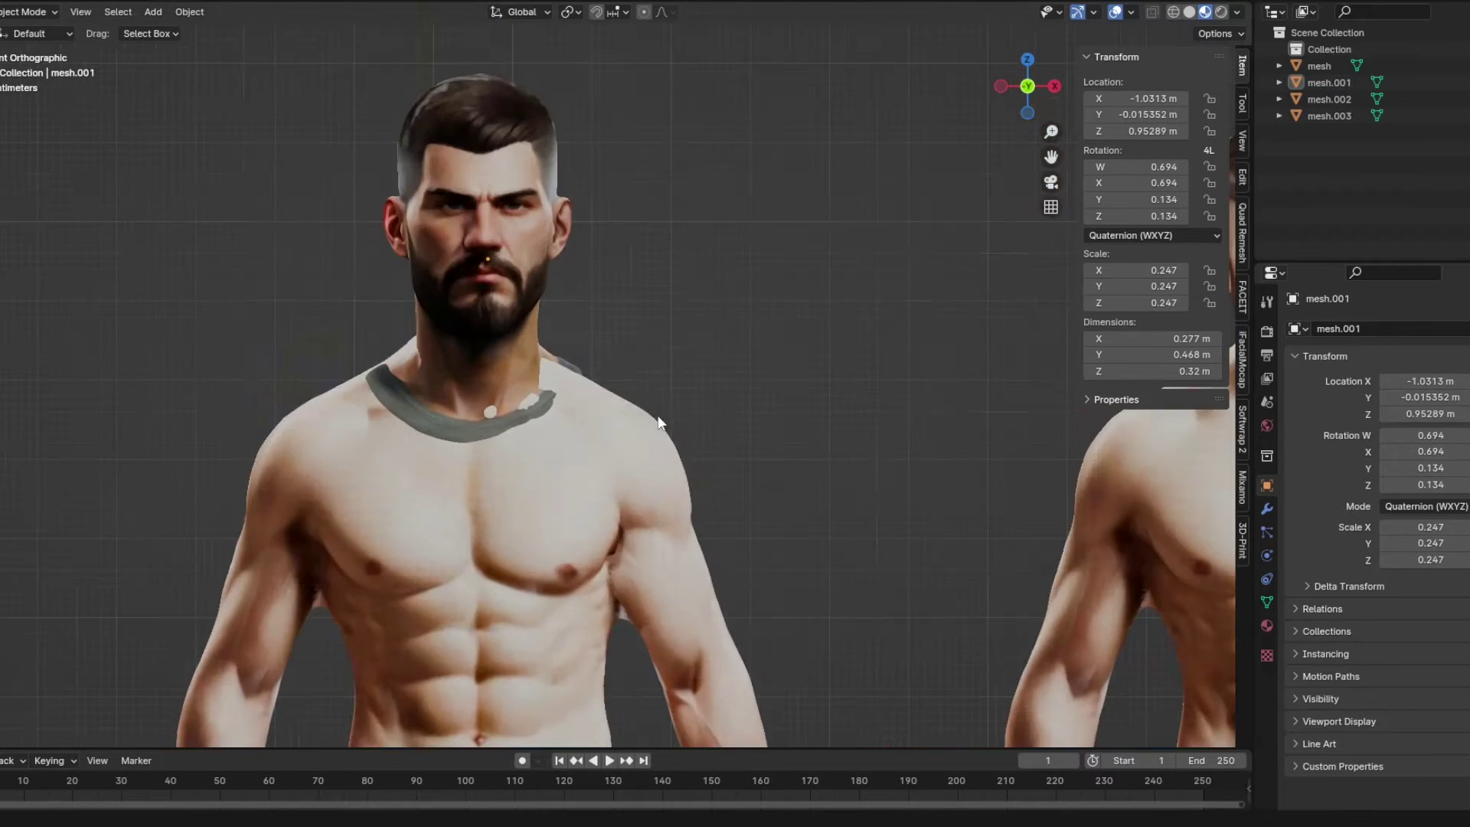
- Merge the body mesh's vertices by distance in Edit Mode
{"action": "left_click", "coordinate": [581, 420]}
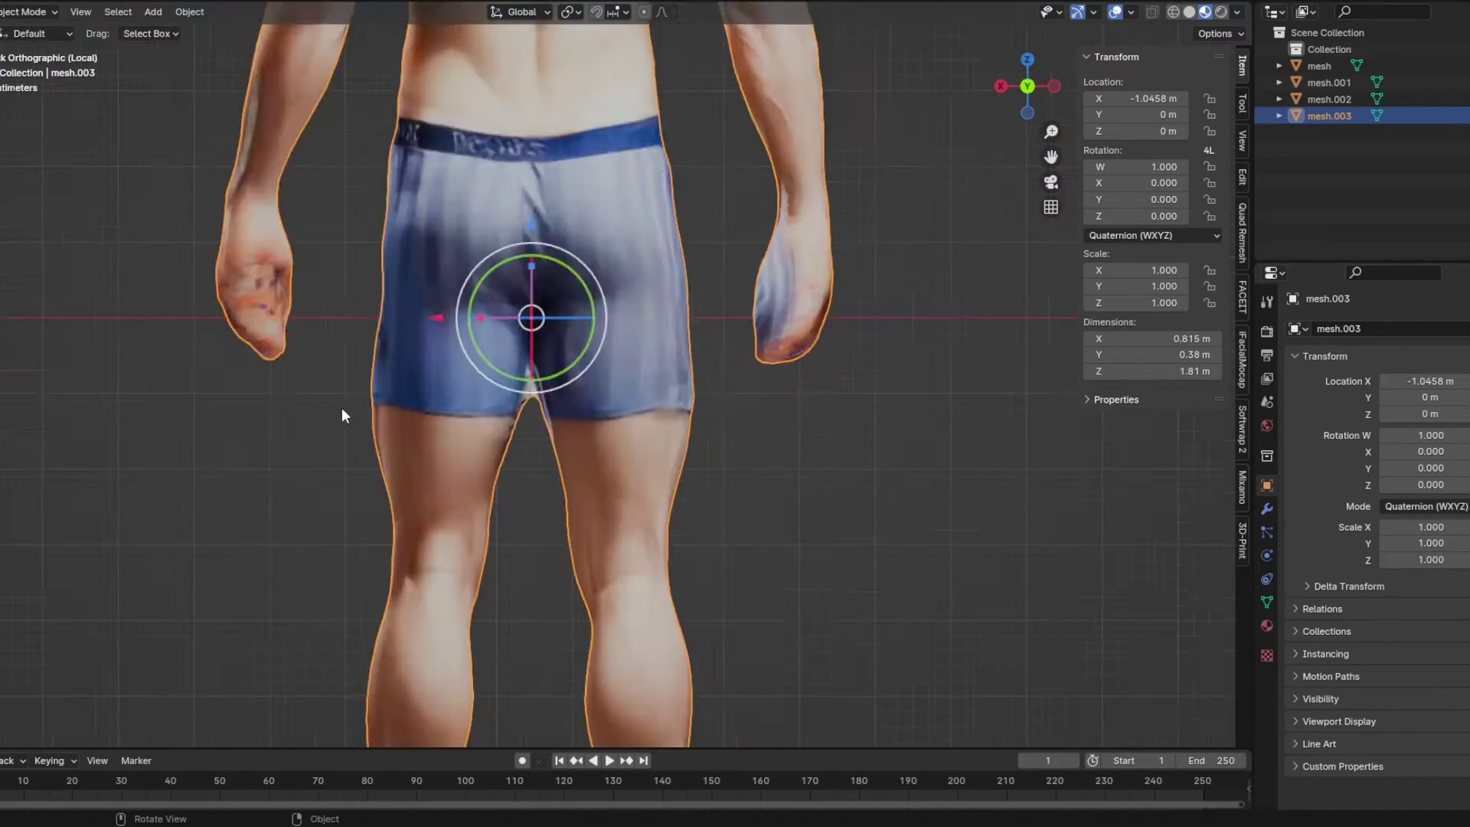
{"action": "key", "text": "Tab"}
{"action": "left_click", "coordinate": [242, 11]}
{"action": "mouse_move", "coordinate": [273, 422]}
{"action": "left_click", "coordinate": [484, 549]}
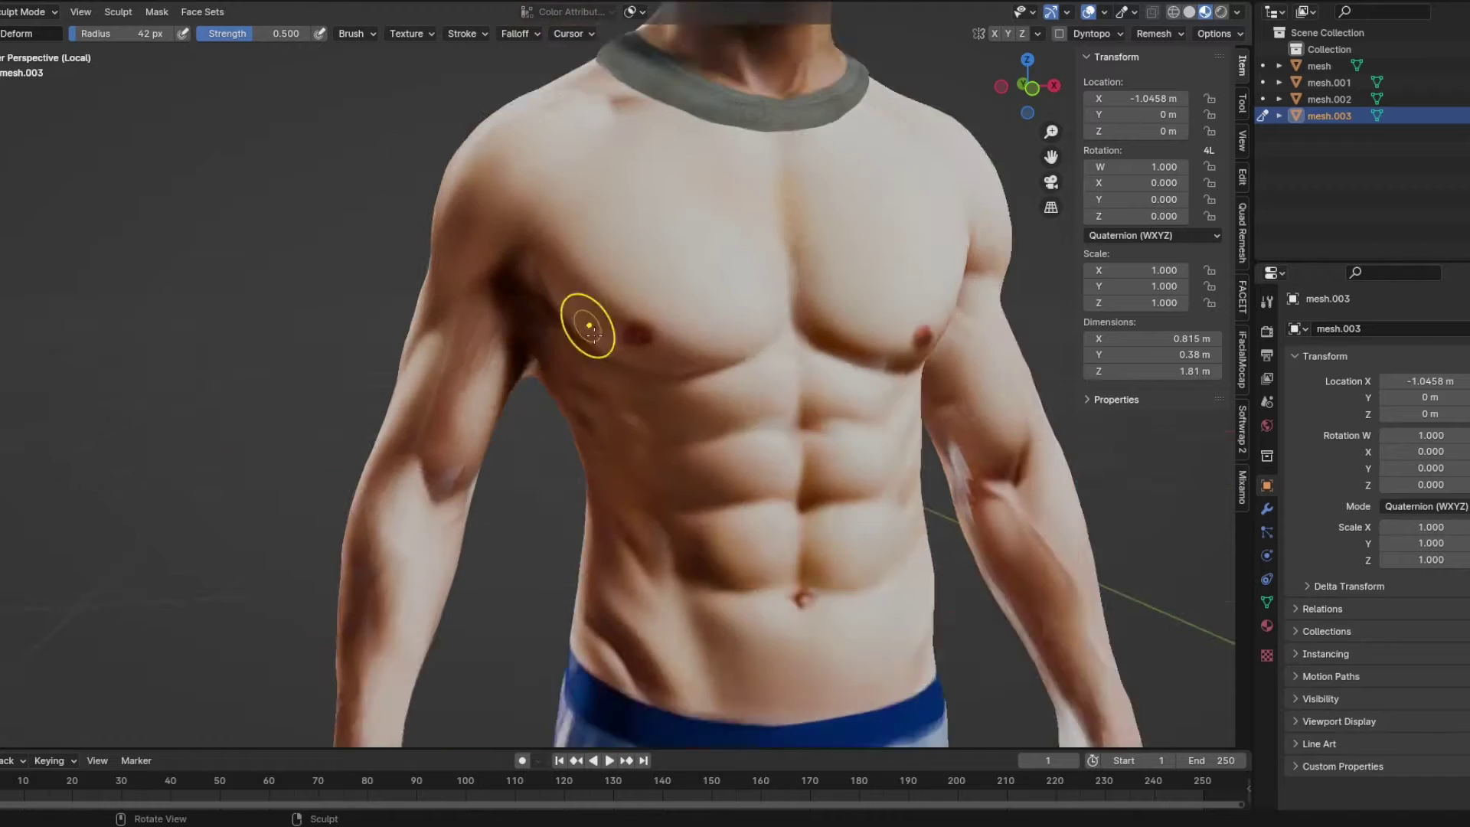
- Sculpt the body's underarm area with the Elastic Deform brush to clean up the arm-to-torso transition
{"action": "scroll", "coordinate": [590, 322], "scroll_direction": "up", "scroll_amount": 1}
{"action": "middle_click_drag", "start_coordinate": [525, 381], "coordinate": [521, 346], "text": "alt"}
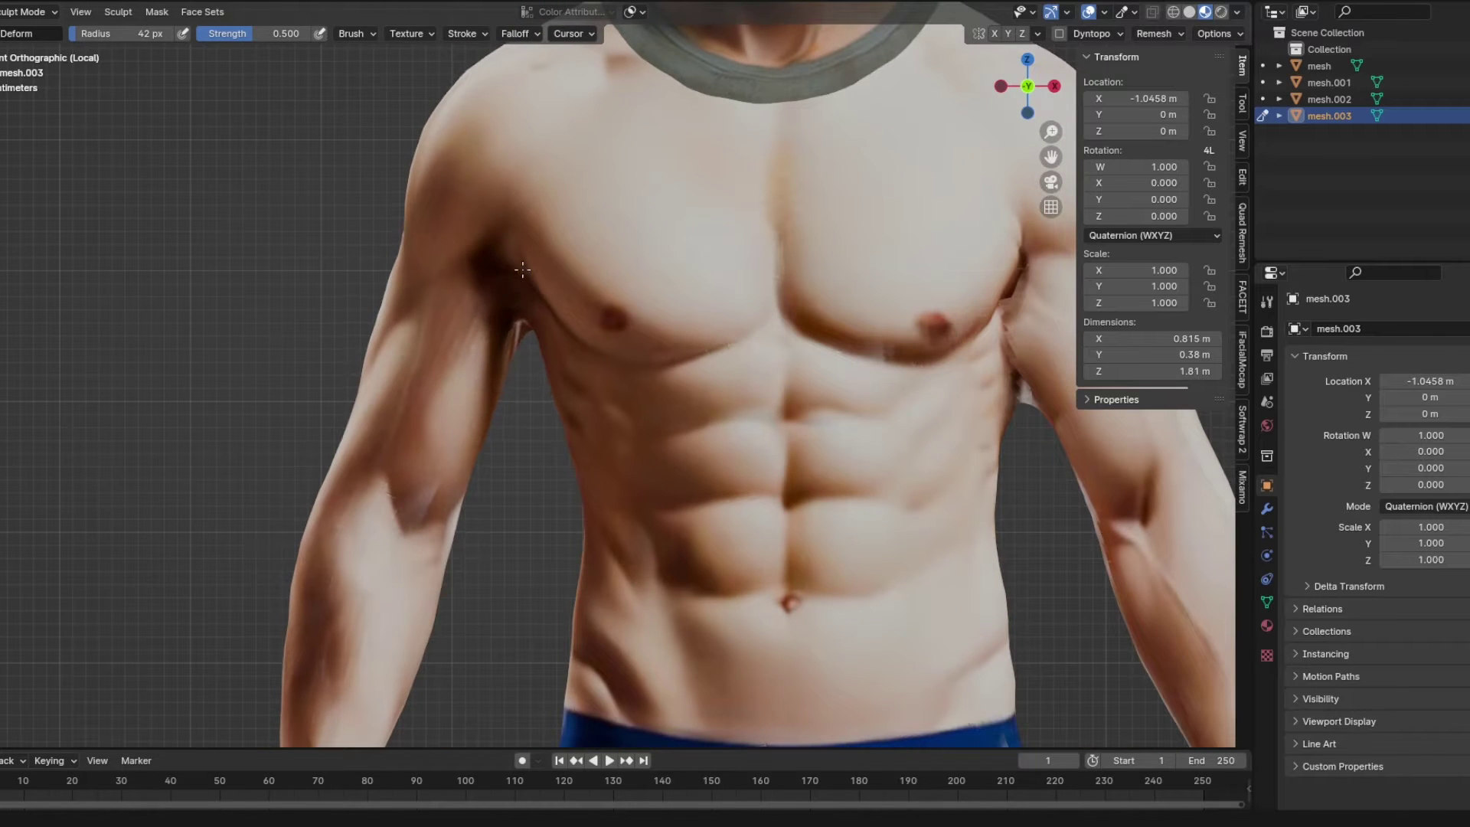
{"action": "scroll", "coordinate": [536, 360], "scroll_direction": "down", "scroll_amount": 2}
{"action": "key", "text": "ctrl+KP_1"}
{"action": "key", "text": "KP_1"}
{"action": "scroll", "coordinate": [1034, 291], "scroll_direction": "up", "scroll_amount": 2}
{"action": "middle_click_drag", "start_coordinate": [1022, 296], "coordinate": [461, 299], "text": "shift"}
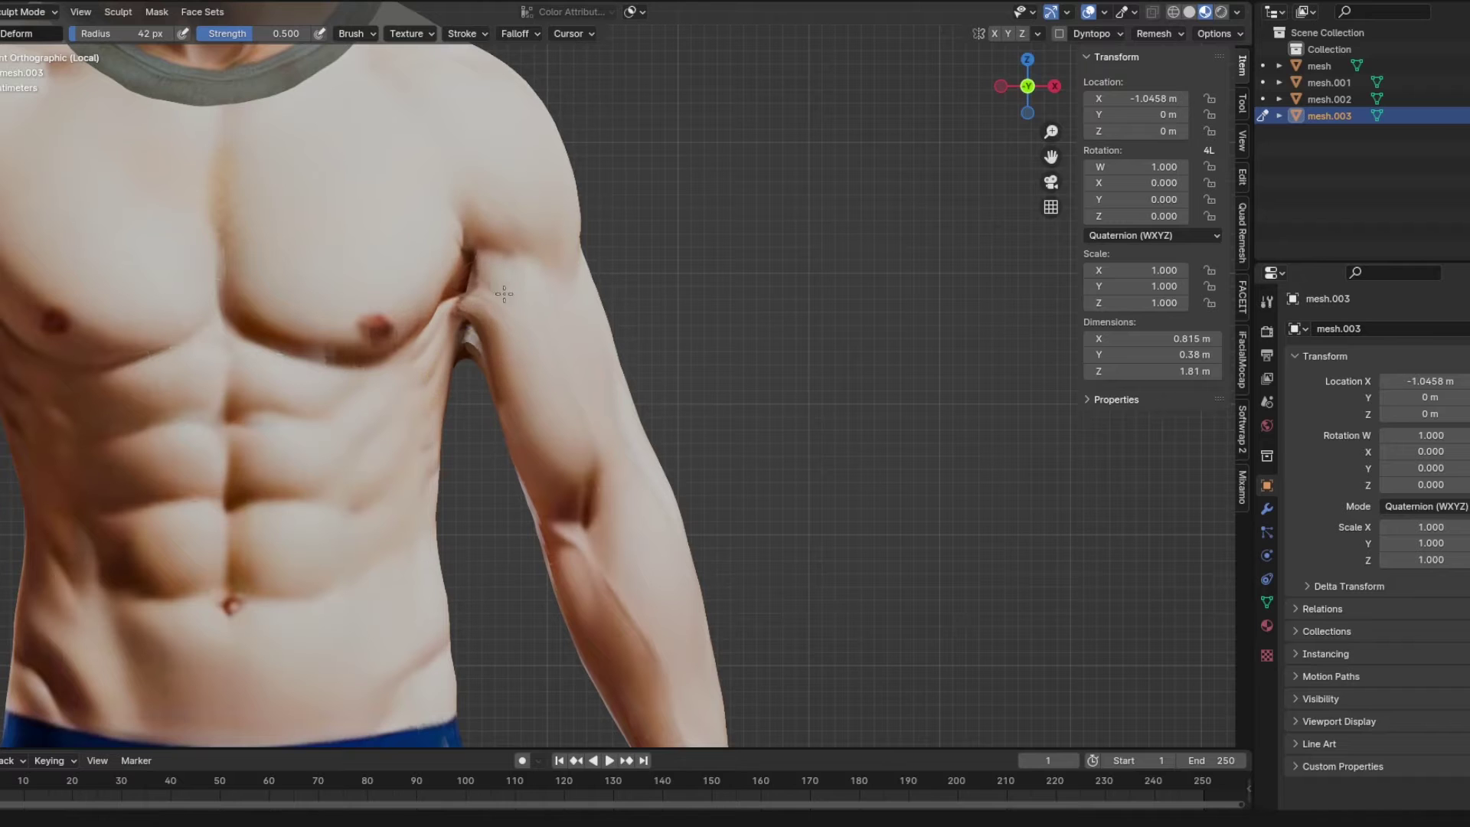
{"action": "middle_click_drag", "start_coordinate": [512, 360], "coordinate": [606, 433], "text": "shift"}
{"action": "mouse_move", "coordinate": [555, 428]}
{"action": "left_mouse_down"}
{"action": "mouse_move", "coordinate": [560, 379]}
{"action": "mouse_move", "coordinate": [517, 380]}
{"action": "left_mouse_up"}
- Examine the body's back, shorts and hands from behind
{"action": "scroll", "coordinate": [574, 296], "scroll_direction": "down", "scroll_amount": 5}
{"action": "key", "text": "ctrl+KP_1"}
{"action": "scroll", "coordinate": [490, 444], "scroll_direction": "up", "scroll_amount": 4}
{"action": "scroll", "coordinate": [517, 381], "scroll_direction": "down", "scroll_amount": 4}
{"action": "middle_click_drag", "start_coordinate": [666, 689], "coordinate": [527, 416], "text": "shift"}
{"action": "scroll", "coordinate": [527, 429], "scroll_direction": "up", "scroll_amount": 4}
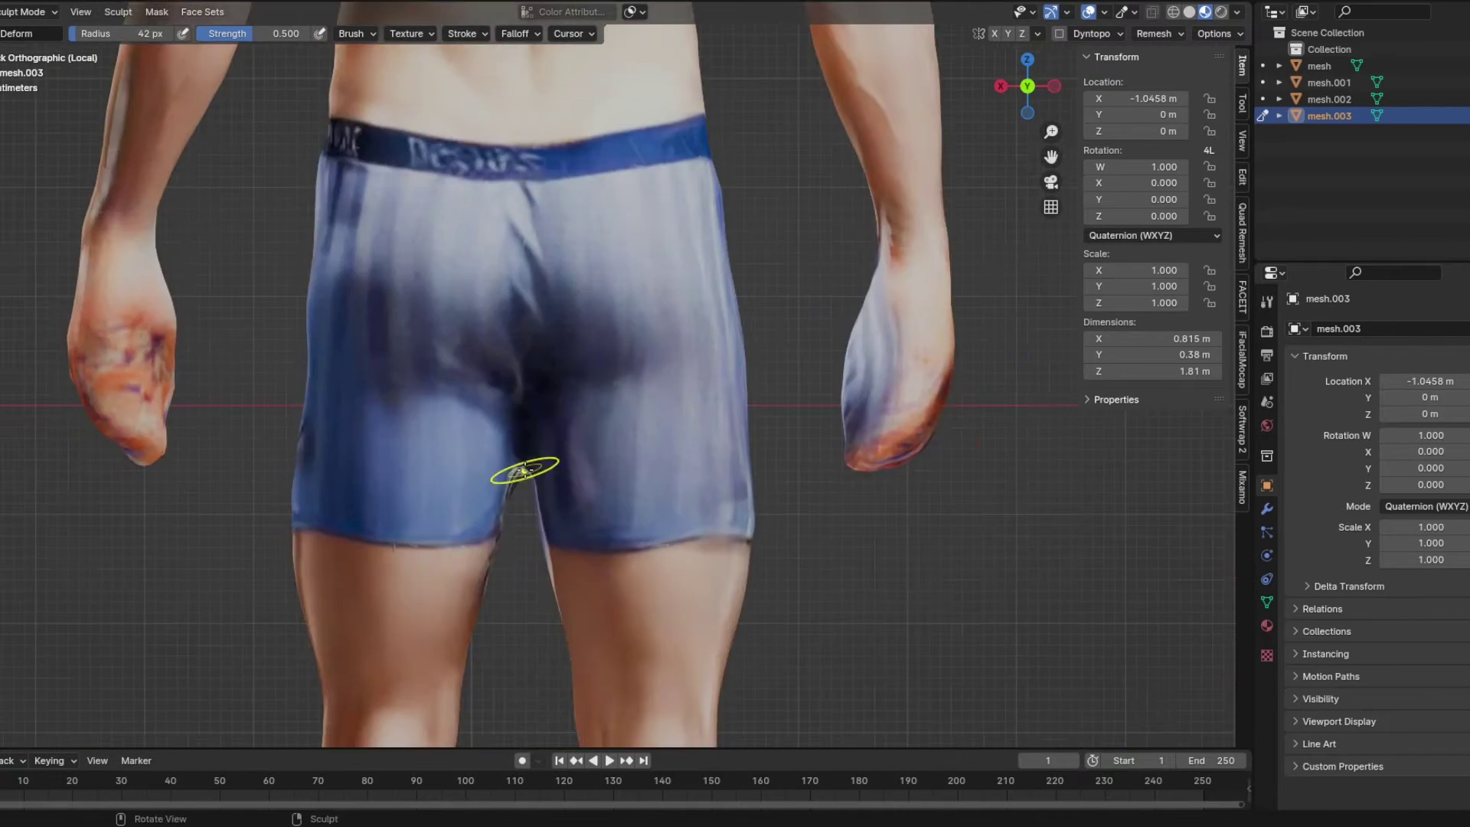
{"action": "scroll", "coordinate": [536, 380], "scroll_direction": "down", "scroll_amount": 4}
{"action": "key", "text": "KP_1"}
- Leave sculpting on the body, select the head mesh and switch it to Sculpt Mode
{"action": "middle_click_drag", "start_coordinate": [735, 283], "coordinate": [649, 508], "text": "shift"}
{"action": "scroll", "coordinate": [658, 474], "scroll_direction": "up", "scroll_amount": 2}
{"action": "key", "text": "ctrl+Tab"}
{"action": "left_click", "coordinate": [737, 255]}
{"action": "left_click", "coordinate": [612, 230]}
{"action": "middle_click_drag", "start_coordinate": [827, 368], "coordinate": [654, 341], "text": "shift"}
{"action": "scroll", "coordinate": [765, 329], "scroll_direction": "down", "scroll_amount": 3}
{"action": "key", "text": "KP_3"}
{"action": "scroll", "coordinate": [612, 398], "scroll_direction": "up", "scroll_amount": 2}
{"action": "left_click", "coordinate": [583, 184]}
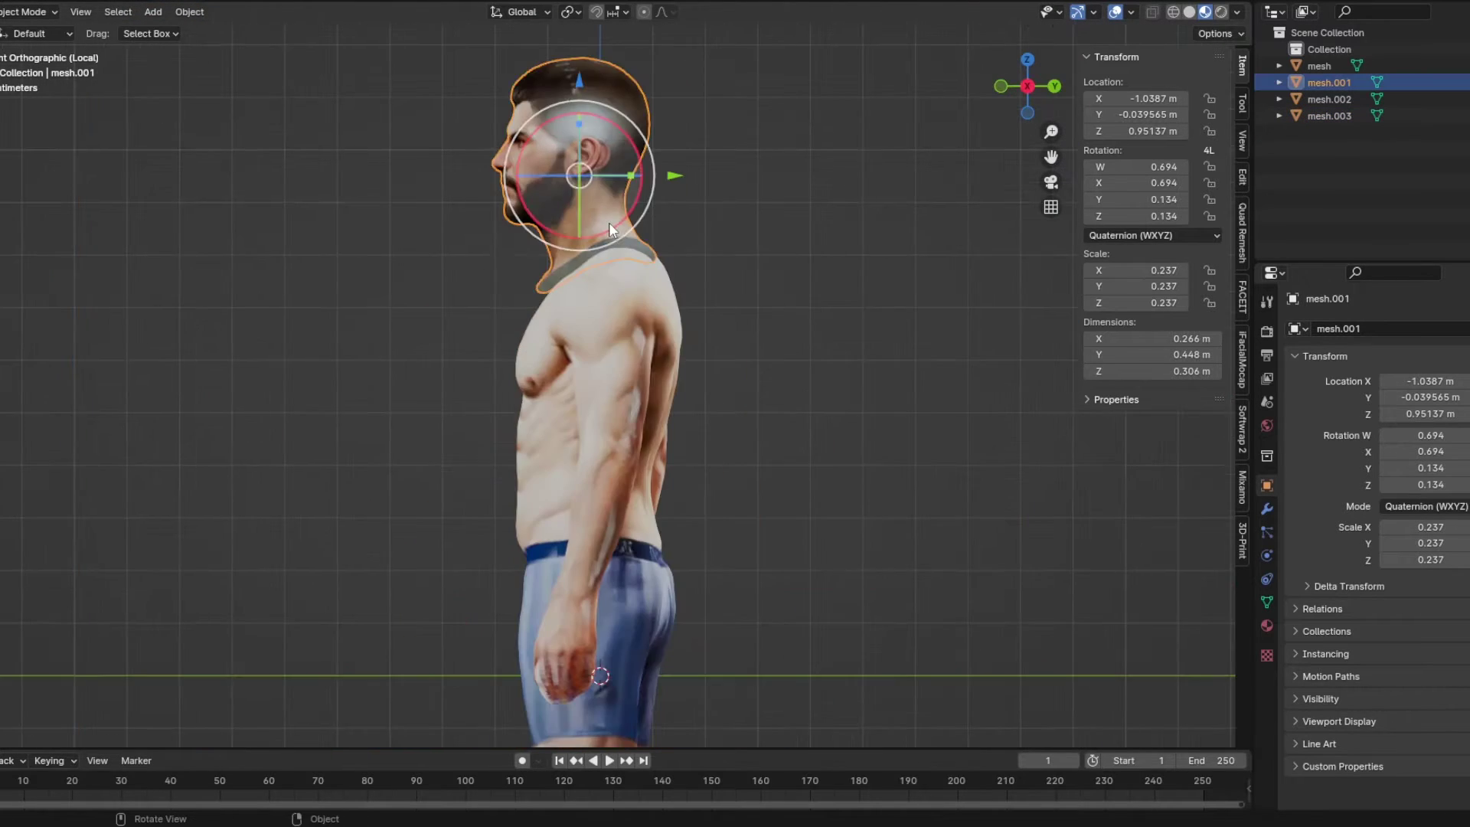
{"action": "key", "text": "ctrl+Tab"}
- Sculpt the head's lower neck and collar from both sides to fit the body's shoulders and back
{"action": "scroll", "coordinate": [571, 314], "scroll_direction": "up", "scroll_amount": 4}
{"action": "middle_click_drag", "start_coordinate": [554, 256], "coordinate": [602, 367], "text": "shift"}
{"action": "left_click_drag", "start_coordinate": [742, 280], "coordinate": [716, 275]}
{"action": "key", "text": "ctrl+KP_3"}
{"action": "left_click_drag", "start_coordinate": [426, 309], "coordinate": [448, 306]}
{"action": "middle_click_drag", "start_coordinate": [368, 298], "coordinate": [483, 308]}
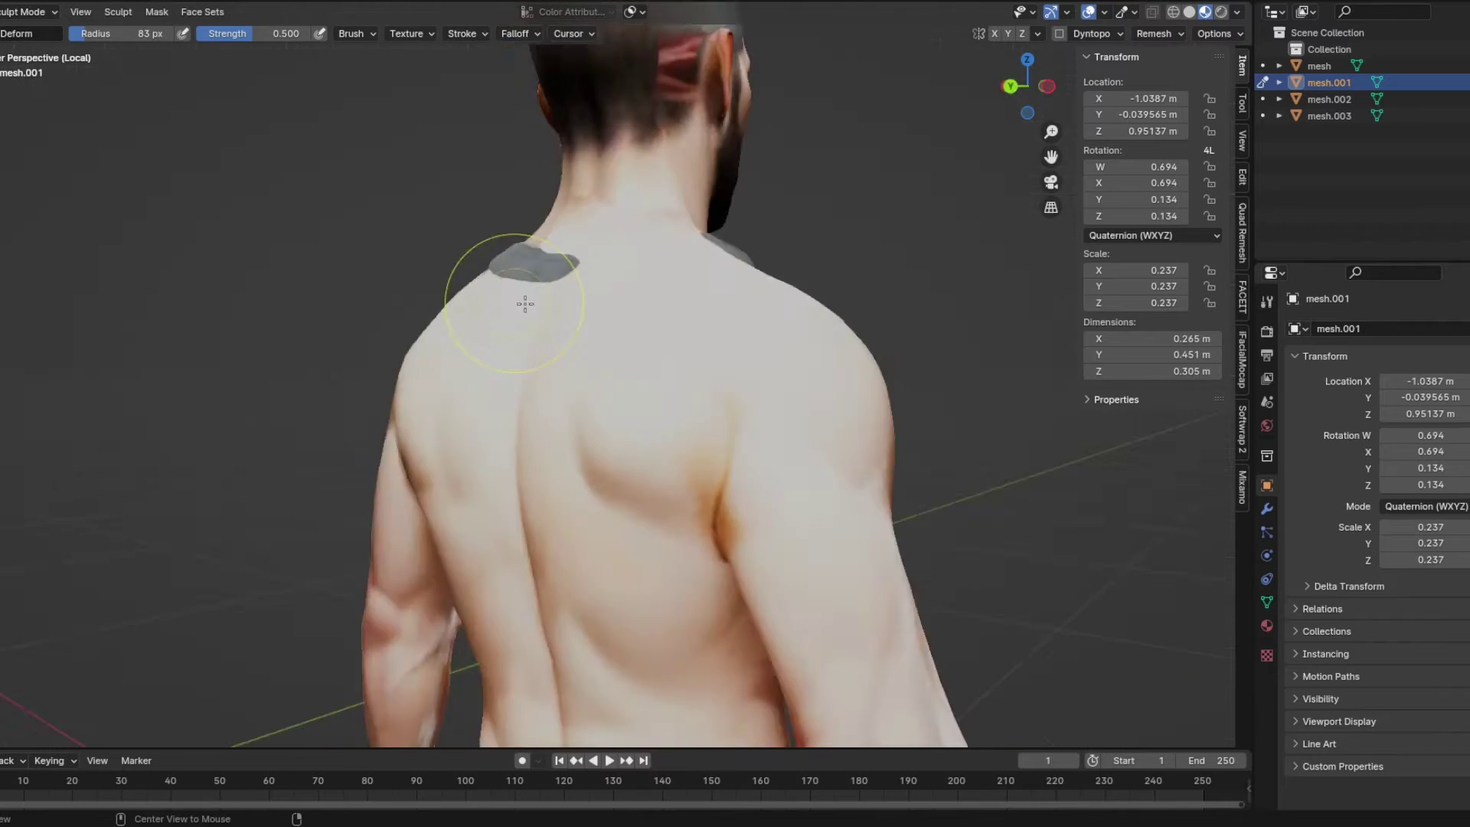
{"action": "key", "text": "KP_3"}
{"action": "left_click_drag", "start_coordinate": [710, 270], "coordinate": [750, 268]}
{"action": "left_click", "coordinate": [741, 319]}
- Merge the head mesh's vertices by distance in Edit Mode and return to Sculpt Mode
{"action": "key", "text": "Tab"}
{"action": "left_click", "coordinate": [240, 12]}
{"action": "mouse_move", "coordinate": [268, 420]}
{"action": "left_click", "coordinate": [462, 552]}
{"action": "key", "text": "Tab"}
{"action": "key", "text": "ctrl+Tab"}
{"action": "key", "text": "ctrl+KP_3"}
{"action": "middle_click_drag", "start_coordinate": [722, 343], "coordinate": [598, 333]}
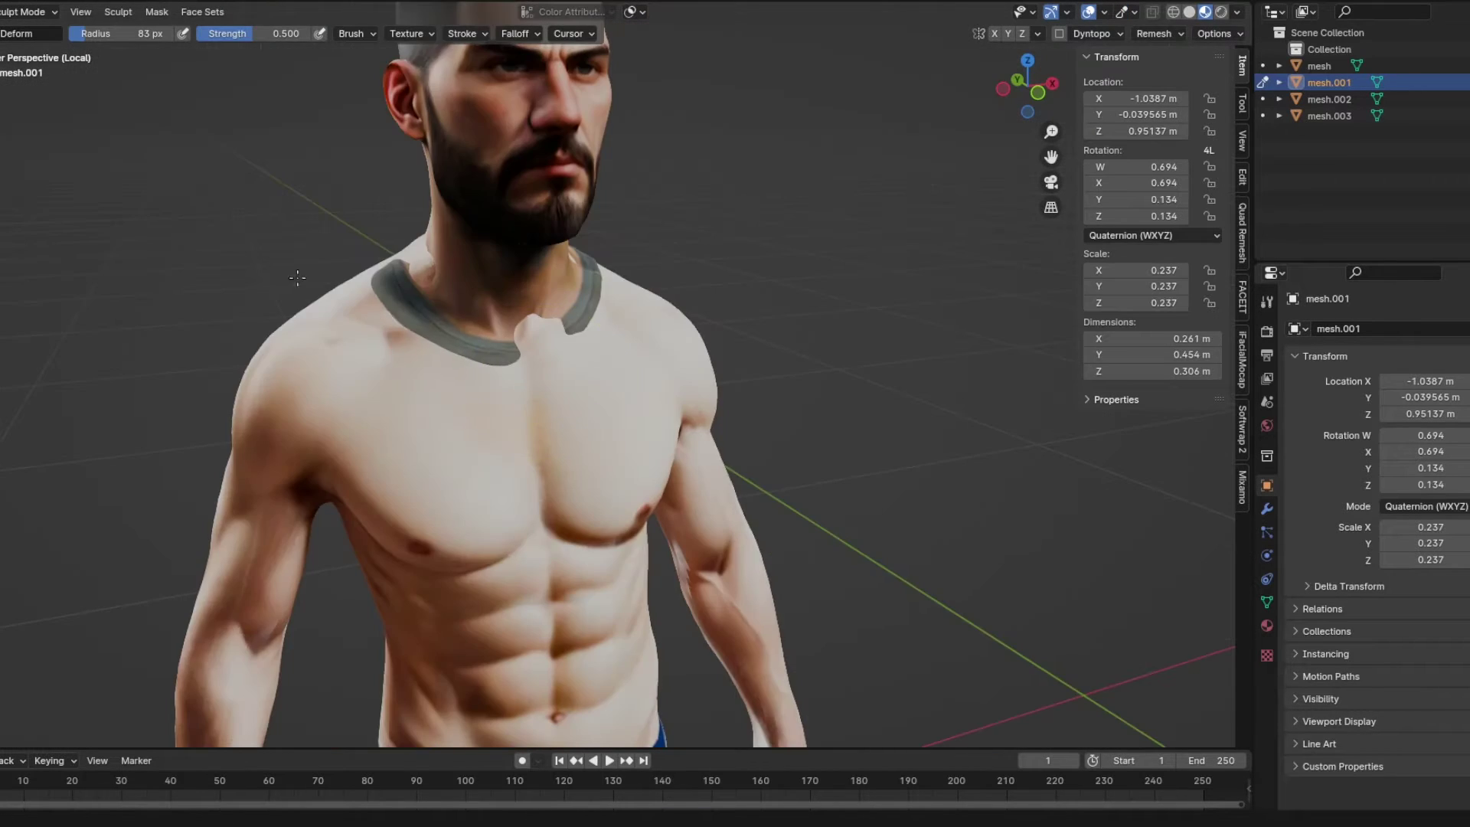
- Sculpt the head's front collar with Elastic Deform so it blends into the chest and shoulders
{"action": "left_click_drag", "start_coordinate": [429, 310], "coordinate": [452, 318]}
{"action": "mouse_move", "coordinate": [766, 337]}
{"action": "middle_mouse_down"}
{"action": "mouse_move", "coordinate": [633, 345]}
{"action": "mouse_move", "coordinate": [571, 385]}
{"action": "mouse_move", "coordinate": [617, 475]}
{"action": "mouse_move", "coordinate": [632, 459]}
{"action": "middle_mouse_up"}
{"action": "left_click_drag", "start_coordinate": [651, 413], "coordinate": [678, 426]}
{"action": "key", "text": "KP_1"}
{"action": "key", "text": "KP_3"}
{"action": "left_click_drag", "start_coordinate": [488, 395], "coordinate": [512, 377]}
{"action": "middle_click_drag", "start_coordinate": [511, 377], "coordinate": [679, 355]}
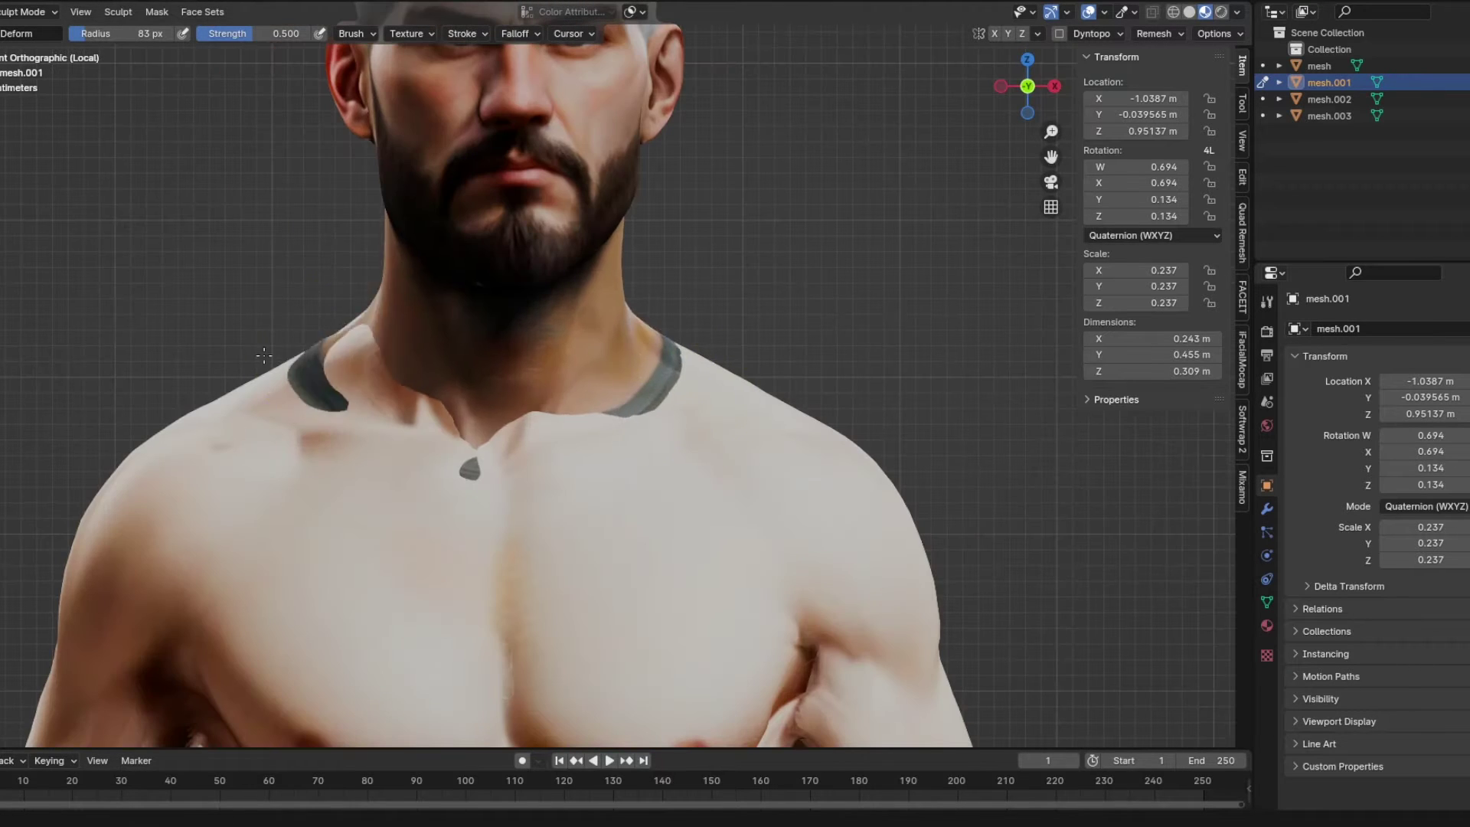
- Sculpt the collar at the back of the neck so it settles into the upper back
{"action": "key", "text": "ctrl+KP_3"}
{"action": "scroll", "coordinate": [459, 414], "scroll_direction": "down", "scroll_amount": 2}
{"action": "left_click_drag", "start_coordinate": [562, 363], "coordinate": [535, 343]}
{"action": "middle_click_drag", "start_coordinate": [610, 300], "coordinate": [766, 365]}
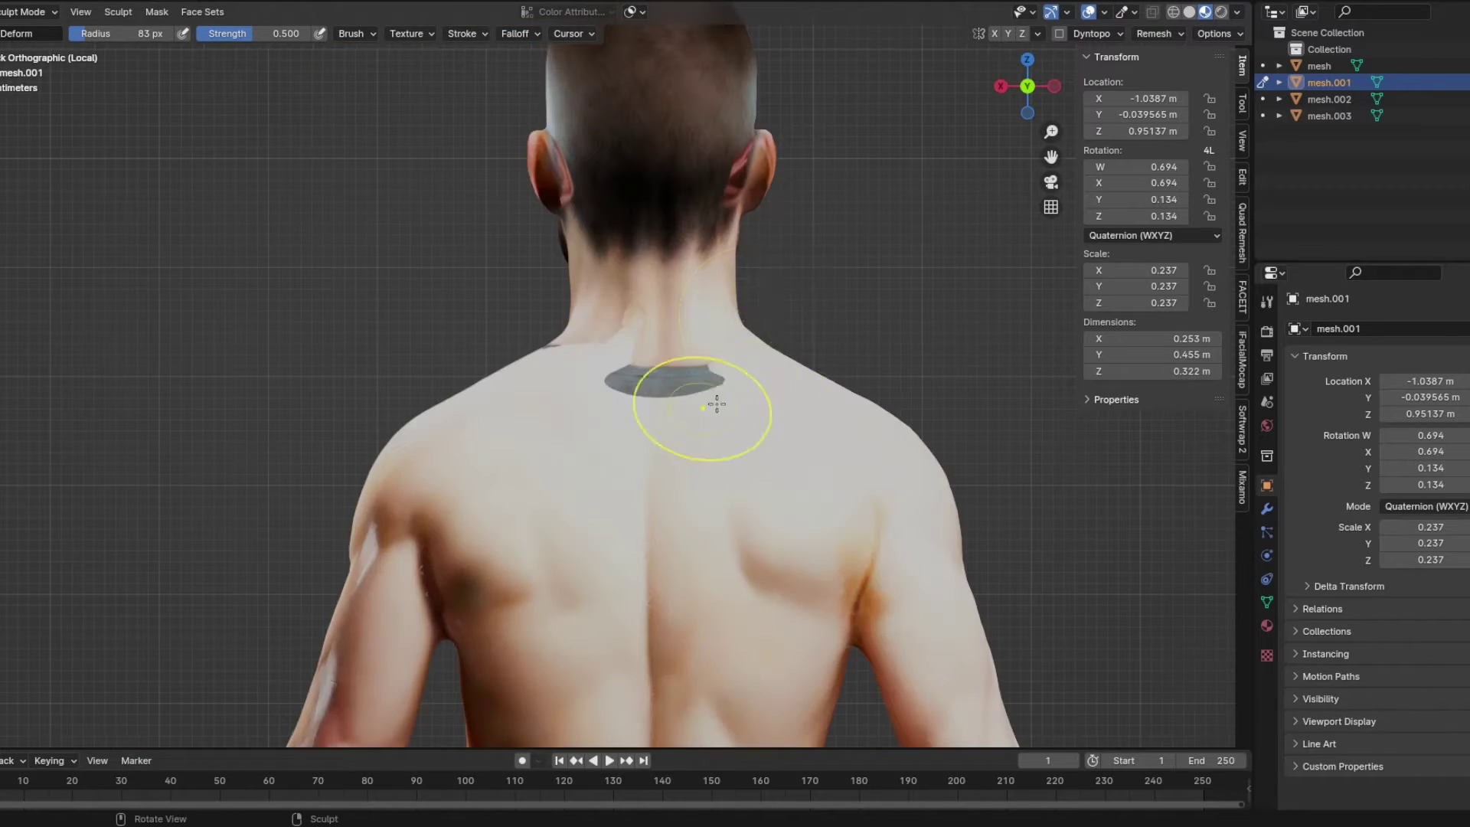
{"action": "left_click_drag", "start_coordinate": [743, 311], "coordinate": [753, 313]}
{"action": "scroll", "coordinate": [755, 314], "scroll_direction": "down", "scroll_amount": 2}
{"action": "middle_click_drag", "start_coordinate": [755, 315], "coordinate": [337, 324]}
{"action": "scroll", "coordinate": [325, 324], "scroll_direction": "up", "scroll_amount": 1}
- Leave Sculpt Mode and deselect the head to check how the neck joins the body
{"action": "key", "text": "ctrl+Tab"}
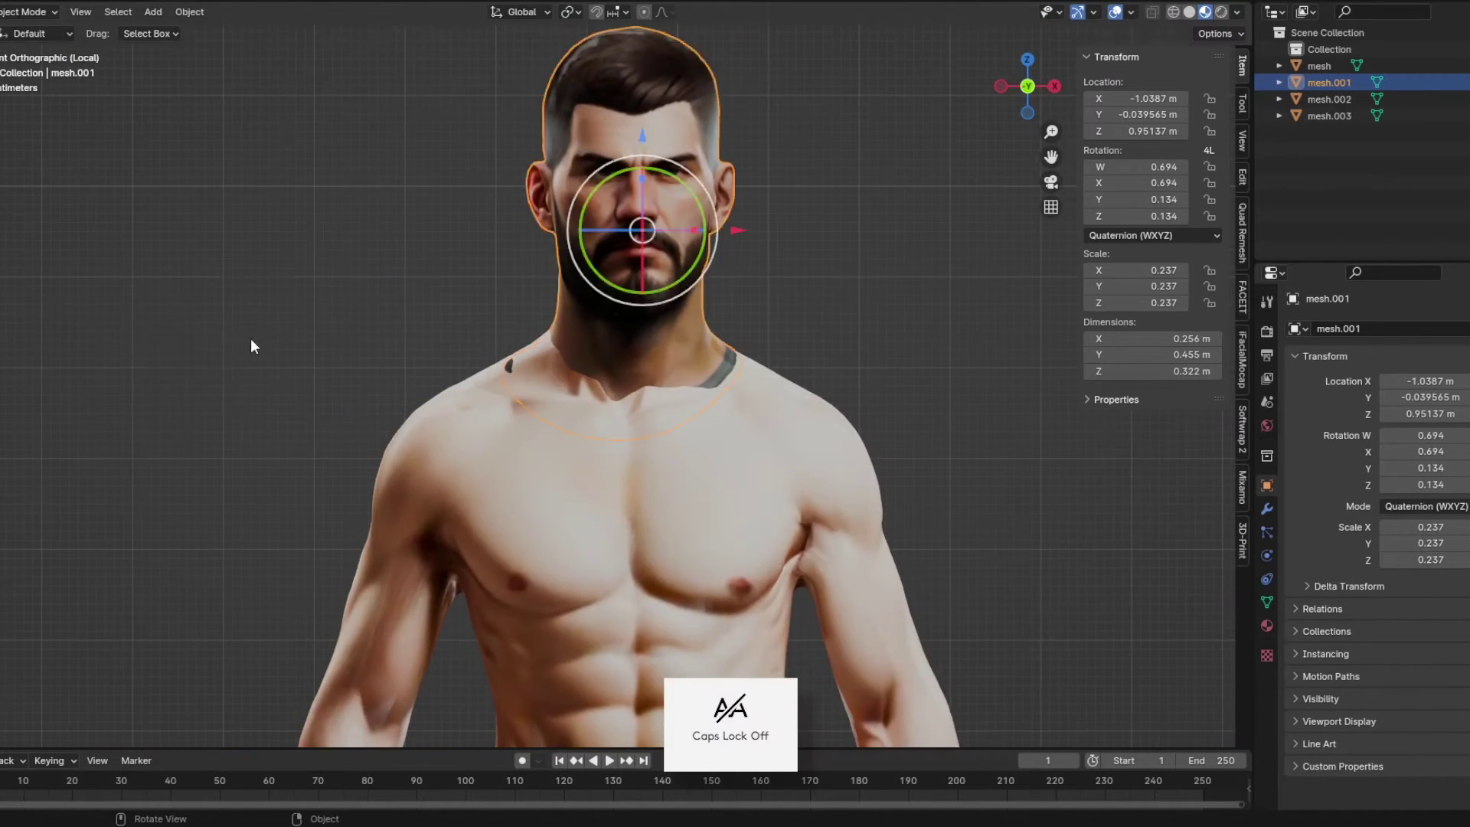
{"action": "left_click", "coordinate": [306, 338]}
{"action": "middle_click_drag", "start_coordinate": [480, 418], "coordinate": [502, 429]}
{"action": "scroll", "coordinate": [502, 429], "scroll_direction": "down", "scroll_amount": 5}
{"action": "scroll", "coordinate": [551, 437], "scroll_direction": "up", "scroll_amount": 8}
- Select the head again, return to Sculpt Mode and reshape the area under the jaw from the side
{"action": "middle_click_drag", "start_coordinate": [514, 174], "coordinate": [566, 425], "text": "shift"}
{"action": "middle_click_drag", "start_coordinate": [567, 425], "coordinate": [755, 424], "text": "alt"}
{"action": "left_click", "coordinate": [755, 425]}
{"action": "key", "text": "ctrl+Tab"}
{"action": "scroll", "coordinate": [563, 426], "scroll_direction": "up", "scroll_amount": 3}
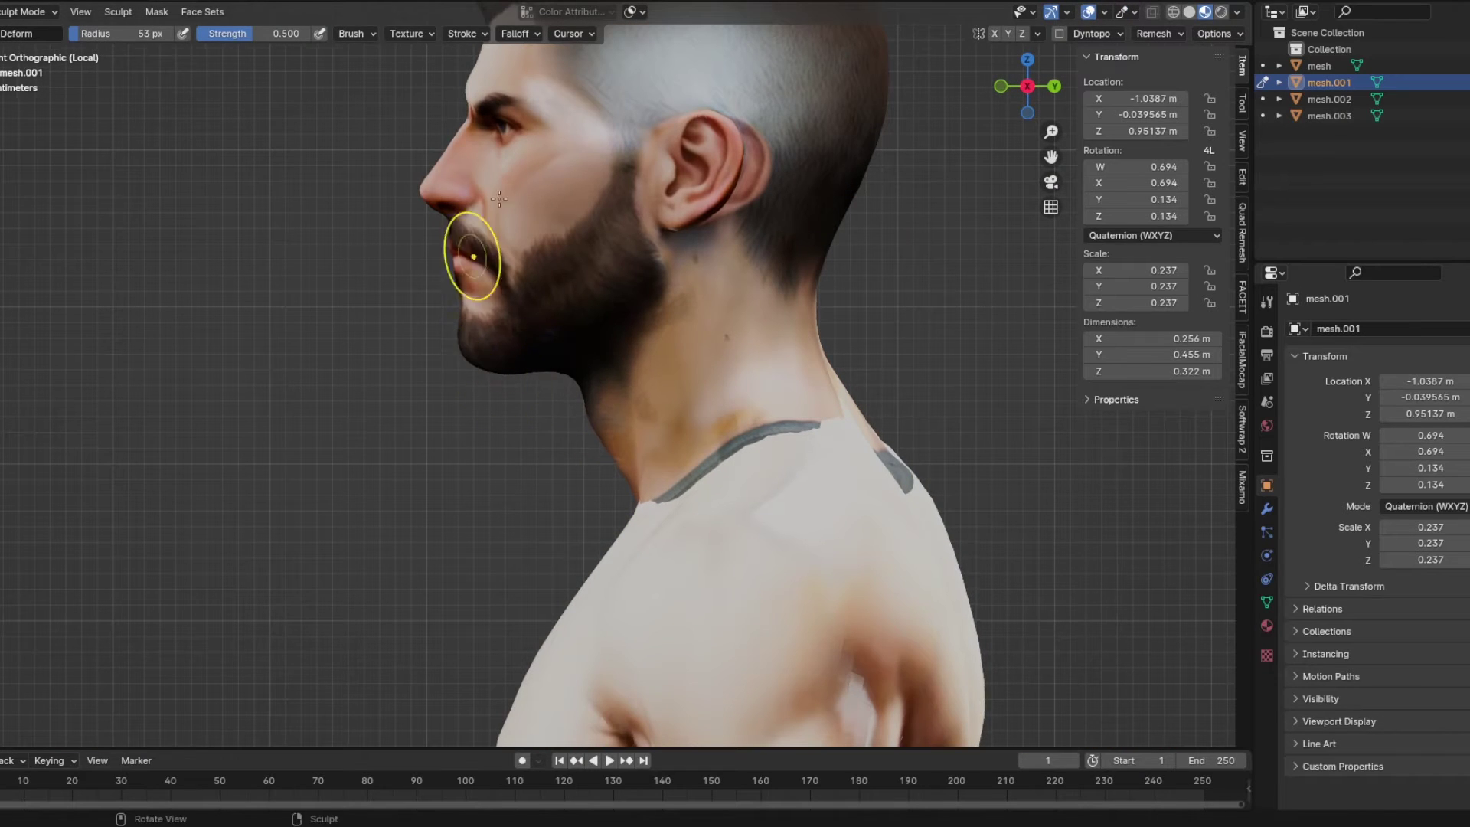
{"action": "left_click_drag", "start_coordinate": [582, 365], "coordinate": [574, 370]}
- Examine the nose, brow and mouth profile from both sides of the head
{"action": "scroll", "coordinate": [490, 291], "scroll_direction": "up", "scroll_amount": 1}
{"action": "middle_click_drag", "start_coordinate": [518, 164], "coordinate": [633, 429], "text": "alt"}
{"action": "scroll", "coordinate": [610, 433], "scroll_direction": "up", "scroll_amount": 4}
{"action": "middle_click_drag", "start_coordinate": [743, 153], "coordinate": [565, 429], "text": "shift"}
{"action": "scroll", "coordinate": [567, 431], "scroll_direction": "up", "scroll_amount": 1}
{"action": "middle_click_drag", "start_coordinate": [499, 107], "coordinate": [603, 219], "text": "shift"}
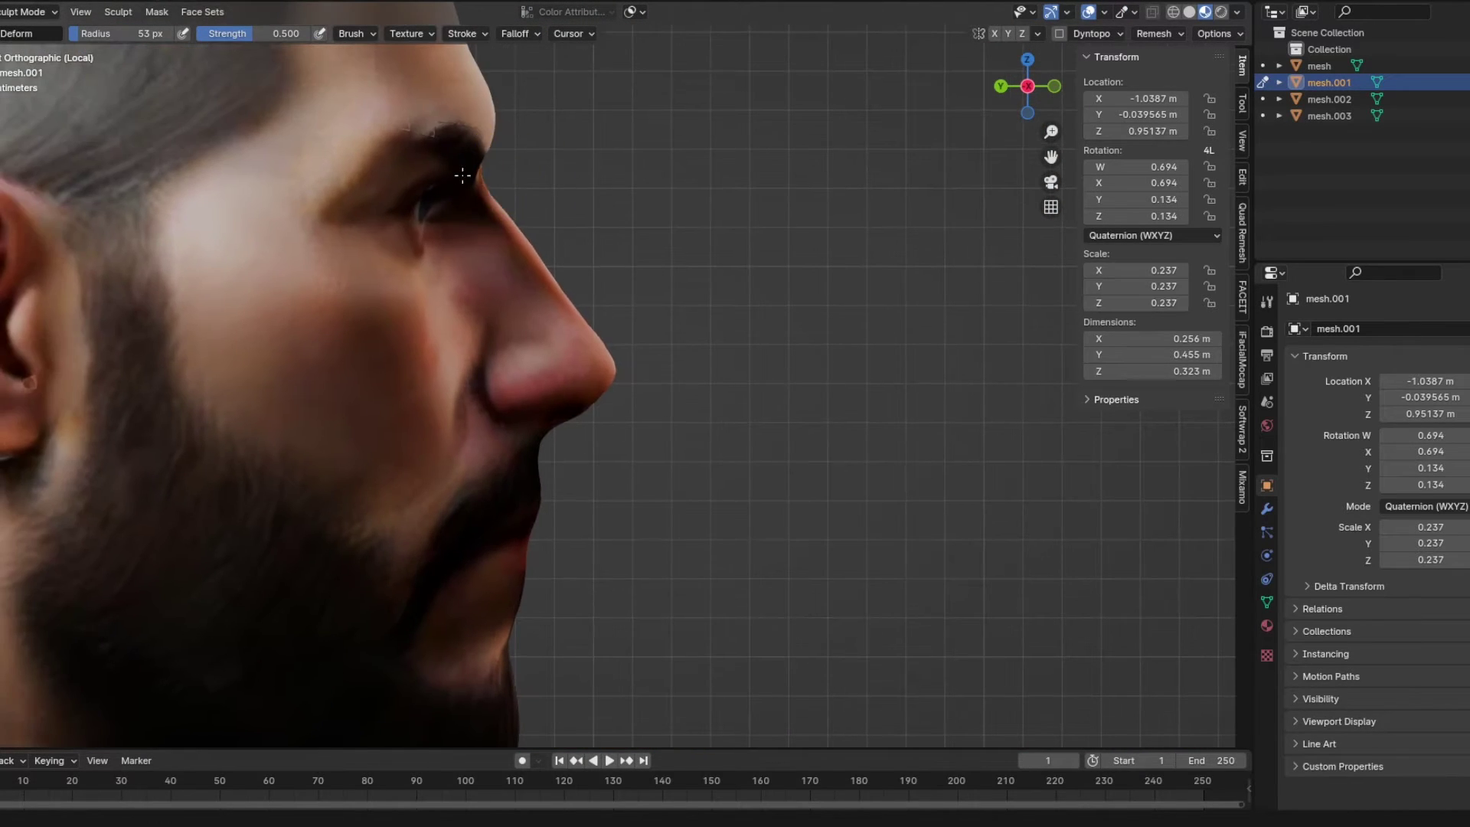
{"action": "key", "text": "KP_3"}
{"action": "key", "text": "ctrl+KP_3"}
{"action": "scroll", "coordinate": [677, 134], "scroll_direction": "down", "scroll_amount": 4}
{"action": "middle_click_drag", "start_coordinate": [972, 383], "coordinate": [536, 321]}
{"action": "scroll", "coordinate": [692, 354], "scroll_direction": "up", "scroll_amount": 6}
- Apply Shade Smooth to the head mesh in Object Mode
{"action": "key", "text": "ctrl+Tab"}
{"action": "right_click", "coordinate": [525, 314]}
{"action": "left_click", "coordinate": [525, 315]}
{"action": "scroll", "coordinate": [604, 409], "scroll_direction": "down", "scroll_amount": 5}
{"action": "middle_click_drag", "start_coordinate": [689, 413], "coordinate": [572, 429]}
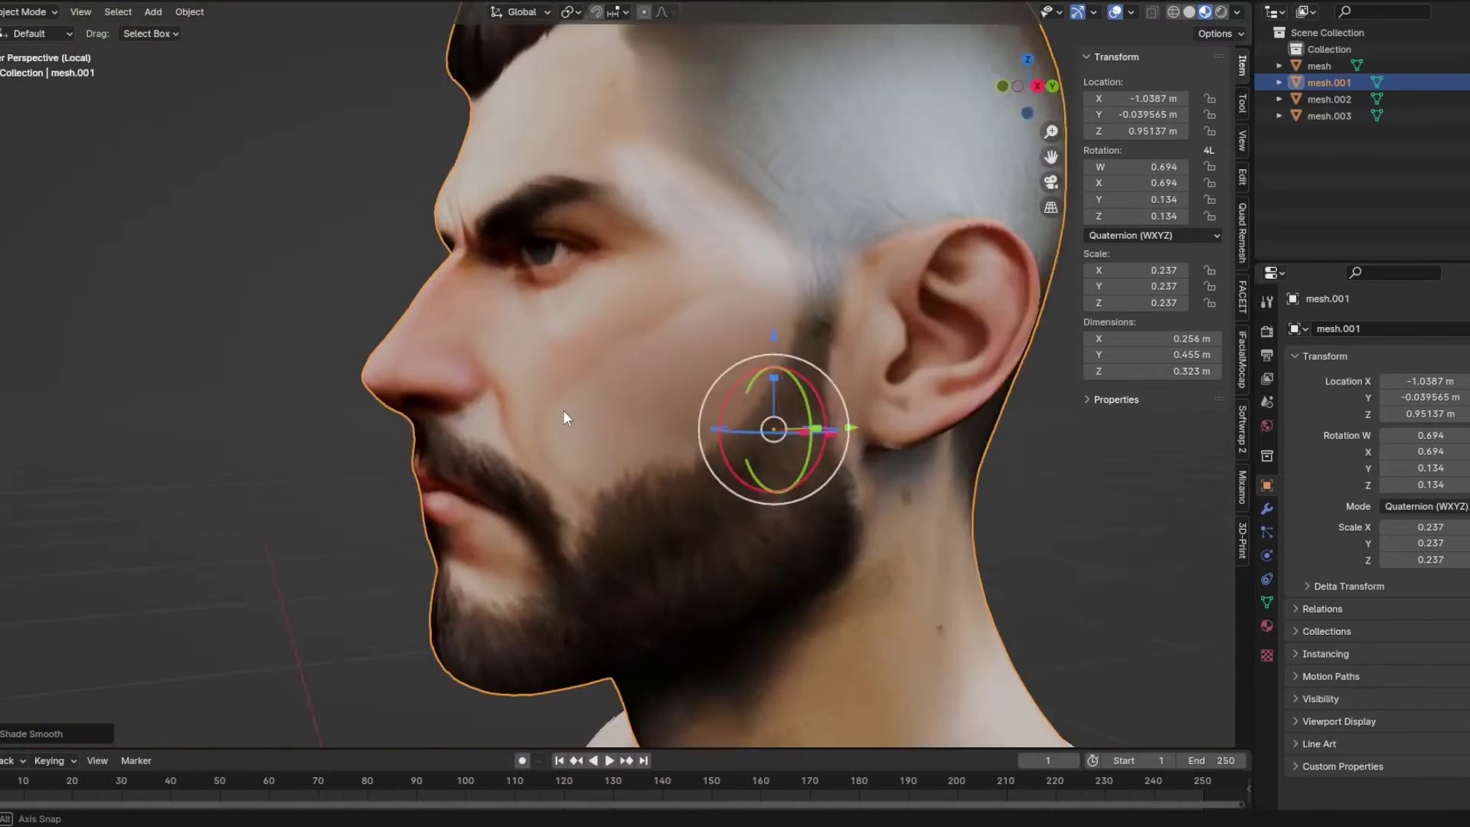
{"action": "scroll", "coordinate": [573, 429], "scroll_direction": "up", "scroll_amount": 3}
- Return to Sculpt Mode and examine the mouth in solid and material preview shading
{"action": "key", "text": "ctrl+Tab"}
{"action": "mouse_move", "coordinate": [406, 367]}
{"action": "middle_mouse_down"}
{"action": "mouse_move", "coordinate": [560, 332]}
{"action": "mouse_move", "coordinate": [570, 391]}
{"action": "middle_mouse_up"}
{"action": "mouse_move", "coordinate": [801, 357]}
{"action": "middle_mouse_down"}
{"action": "mouse_move", "coordinate": [659, 358]}
{"action": "mouse_move", "coordinate": [445, 413]}
{"action": "mouse_move", "coordinate": [558, 336]}
{"action": "mouse_move", "coordinate": [613, 368]}
{"action": "middle_mouse_up"}
{"action": "key", "text": "v"}
{"action": "mouse_move", "coordinate": [700, 295]}
{"action": "middle_mouse_down"}
{"action": "mouse_move", "coordinate": [640, 207]}
{"action": "mouse_move", "coordinate": [628, 283]}
{"action": "middle_mouse_up"}
{"action": "key", "text": "shift+f"}
{"action": "mouse_move", "coordinate": [605, 200]}
{"action": "middle_mouse_down"}
{"action": "mouse_move", "coordinate": [624, 246]}
{"action": "mouse_move", "coordinate": [459, 306]}
{"action": "mouse_move", "coordinate": [613, 429]}
{"action": "mouse_move", "coordinate": [614, 220]}
{"action": "mouse_move", "coordinate": [409, 318]}
{"action": "mouse_move", "coordinate": [563, 552]}
{"action": "mouse_move", "coordinate": [609, 306]}
{"action": "mouse_move", "coordinate": [574, 321]}
{"action": "mouse_move", "coordinate": [509, 275]}
{"action": "mouse_move", "coordinate": [575, 390]}
{"action": "middle_mouse_up"}
{"action": "left_click", "coordinate": [1189, 11]}
{"action": "left_click", "coordinate": [1205, 12]}
{"action": "key", "text": "KP_3"}
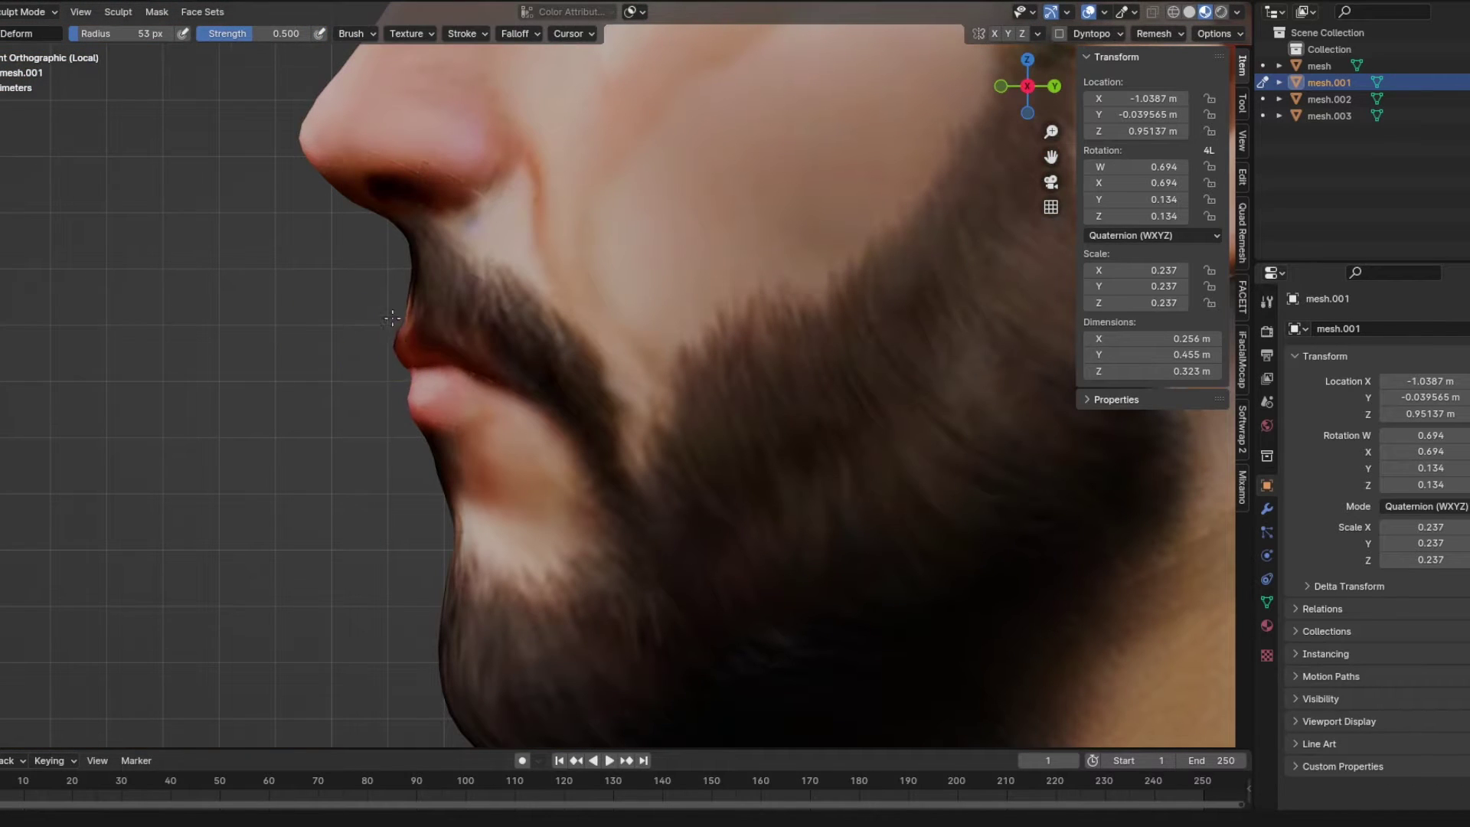
- Reshape the lips with Elastic Deform, working from below the chin and in side profile
{"action": "middle_click_drag", "start_coordinate": [377, 350], "coordinate": [656, 261]}
{"action": "middle_click_drag", "start_coordinate": [889, 286], "coordinate": [570, 260]}
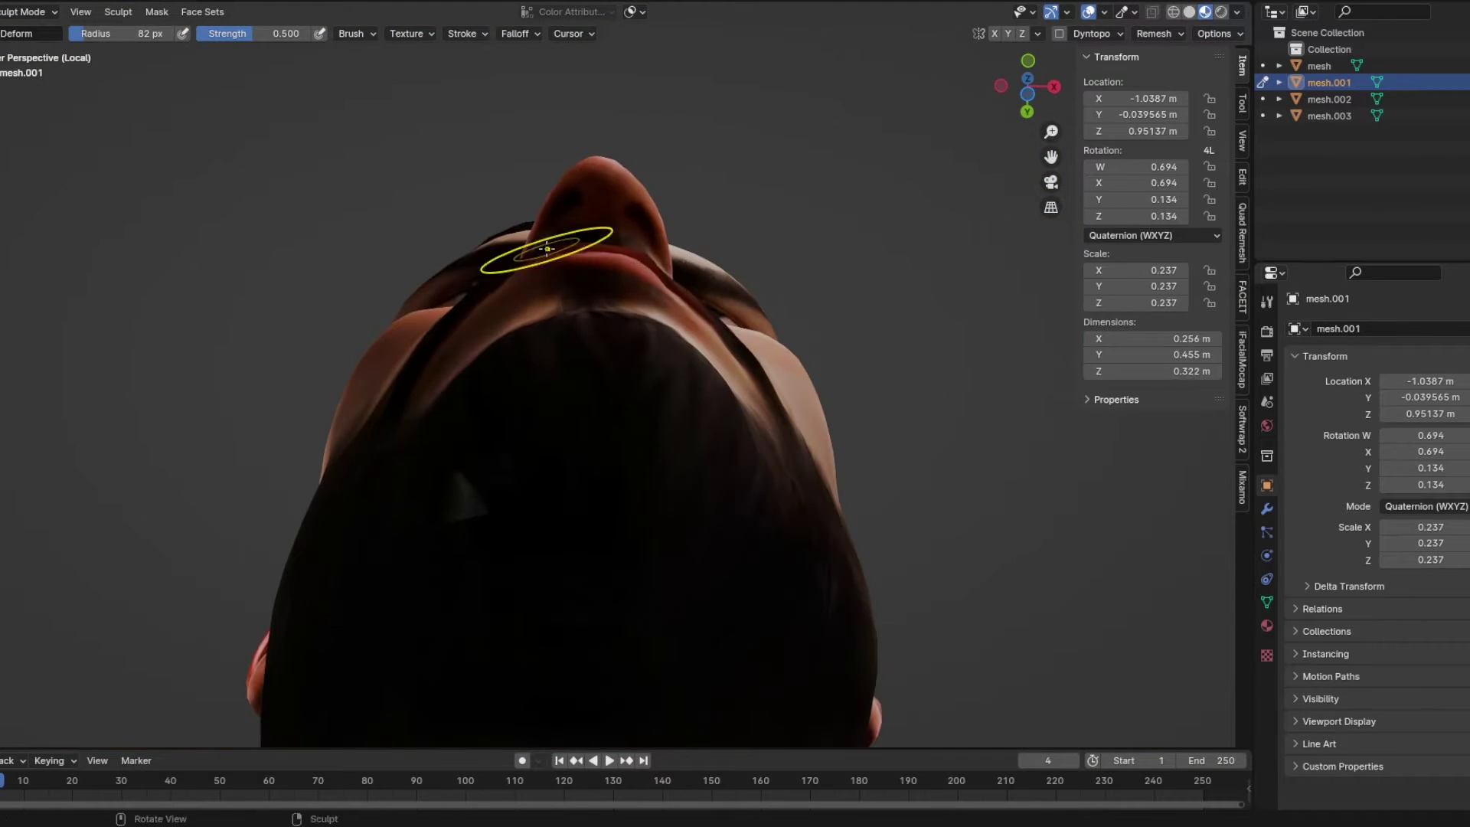
{"action": "middle_click_drag", "start_coordinate": [845, 188], "coordinate": [808, 393]}
{"action": "middle_click_drag", "start_coordinate": [584, 268], "coordinate": [542, 291]}
{"action": "scroll", "coordinate": [477, 342], "scroll_direction": "down", "scroll_amount": 3}
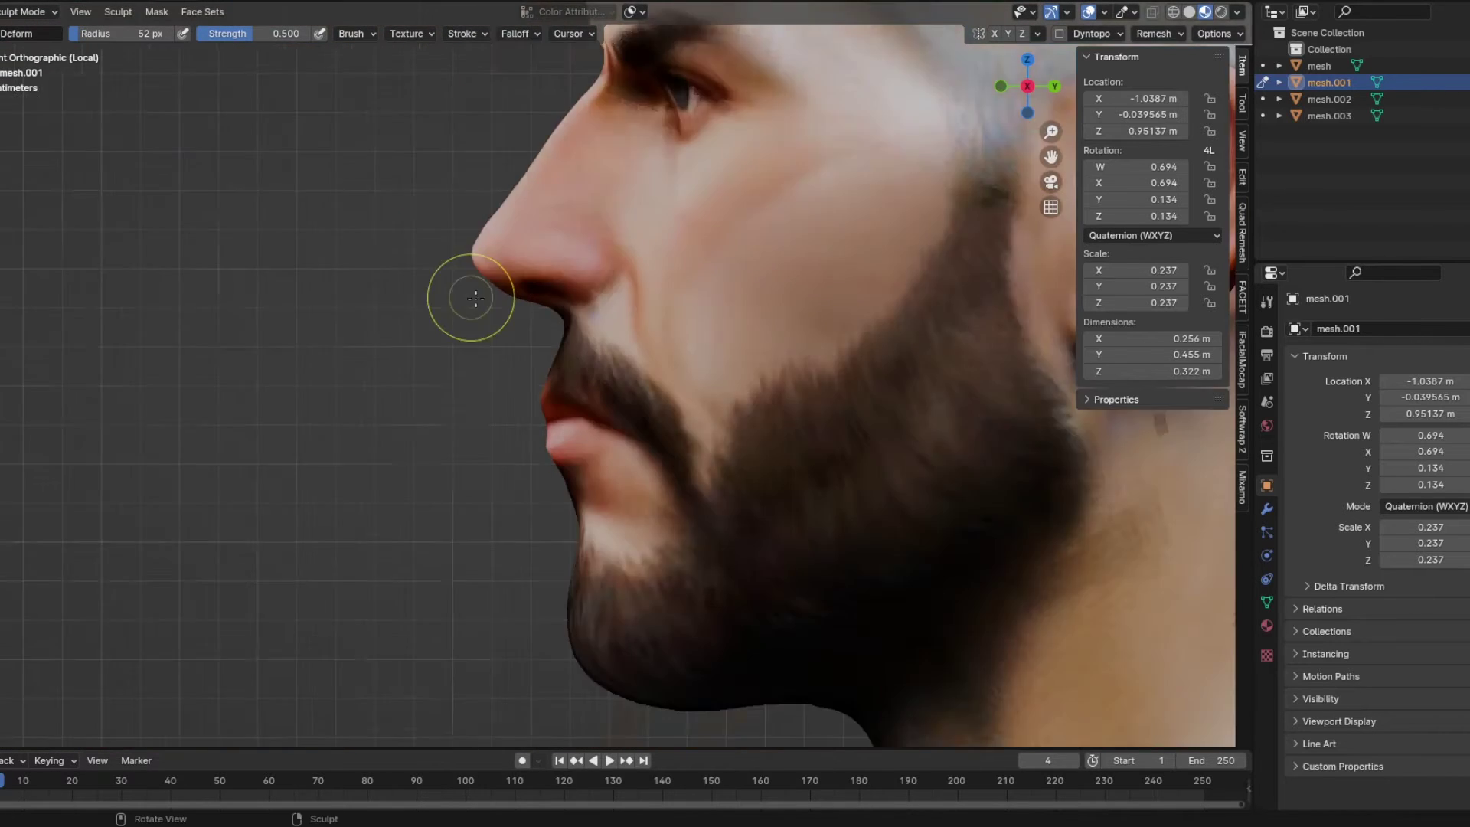
- Sculpt the nose's tip and bridge in side view to refine its profile
{"action": "key", "text": "ctrl+KP_3"}
{"action": "left_click_drag", "start_coordinate": [688, 301], "coordinate": [688, 295]}
{"action": "scroll", "coordinate": [820, 295], "scroll_direction": "down", "scroll_amount": 5}
{"action": "middle_click_drag", "start_coordinate": [820, 296], "coordinate": [551, 268], "text": "alt"}
{"action": "scroll", "coordinate": [532, 230], "scroll_direction": "up", "scroll_amount": 6}
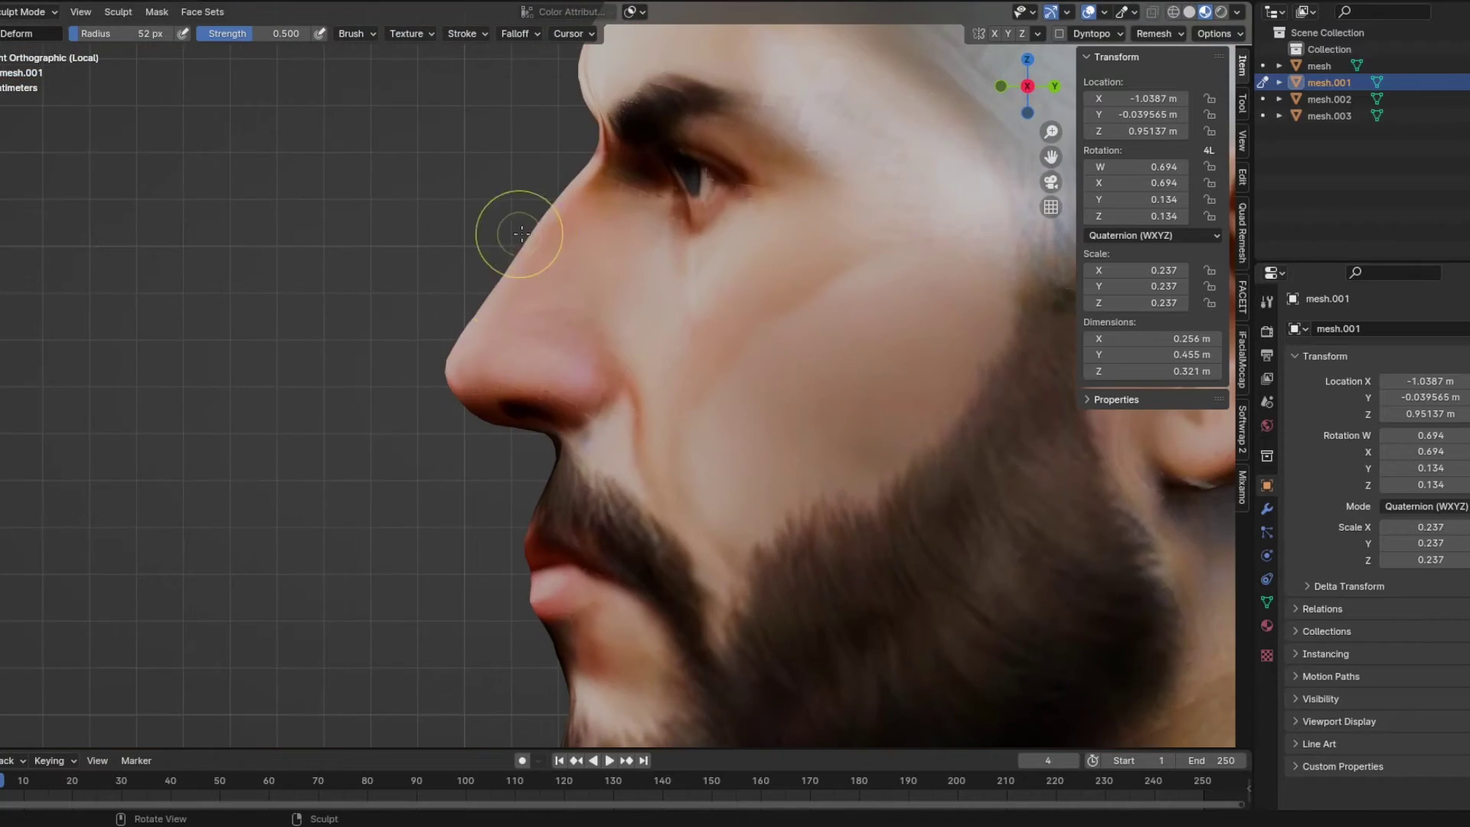
{"action": "left_click_drag", "start_coordinate": [534, 227], "coordinate": [528, 227]}
- Reshape the ear with Elastic Deform from below and behind, checking its angle in front view
{"action": "scroll", "coordinate": [476, 380], "scroll_direction": "down", "scroll_amount": 6}
{"action": "middle_click_drag", "start_coordinate": [475, 381], "coordinate": [896, 272]}
{"action": "scroll", "coordinate": [502, 506], "scroll_direction": "up", "scroll_amount": 5}
{"action": "scroll", "coordinate": [574, 348], "scroll_direction": "down", "scroll_amount": 3}
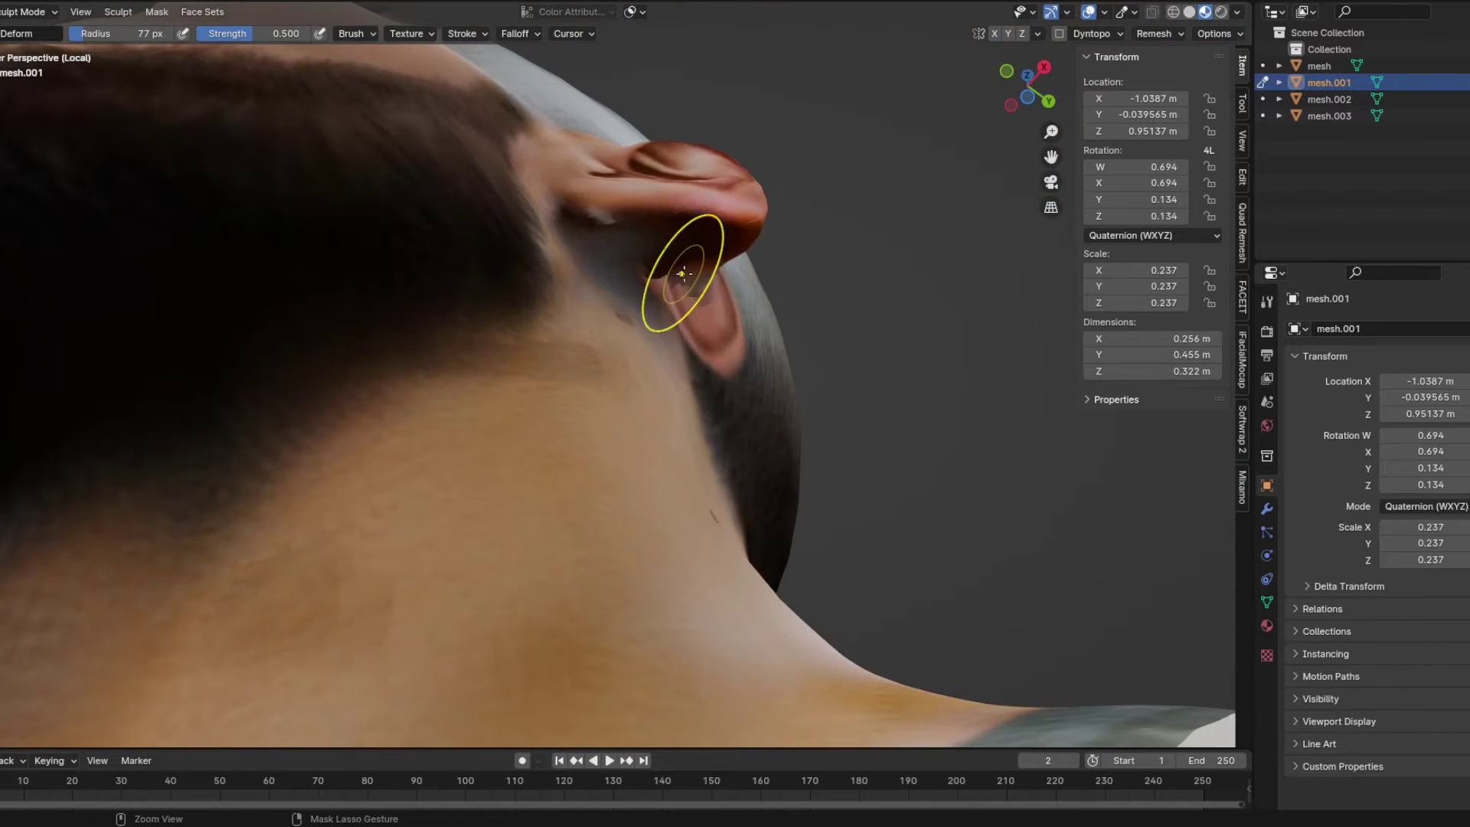
{"action": "middle_click_drag", "start_coordinate": [708, 296], "coordinate": [492, 481]}
{"action": "middle_click_drag", "start_coordinate": [392, 399], "coordinate": [613, 322]}
{"action": "key", "text": "KP_1"}
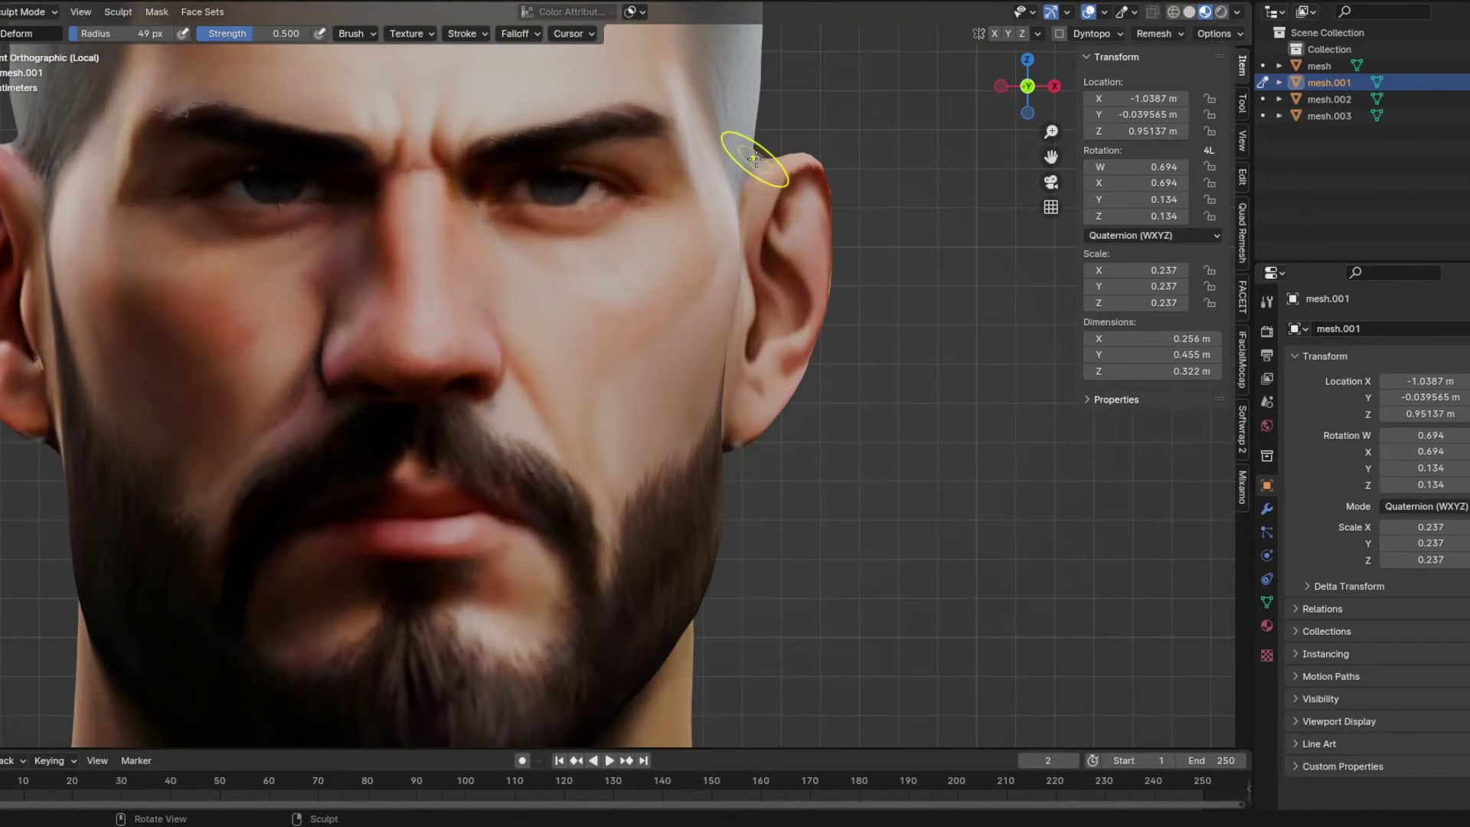
{"action": "scroll", "coordinate": [774, 283], "scroll_direction": "down", "scroll_amount": 3}
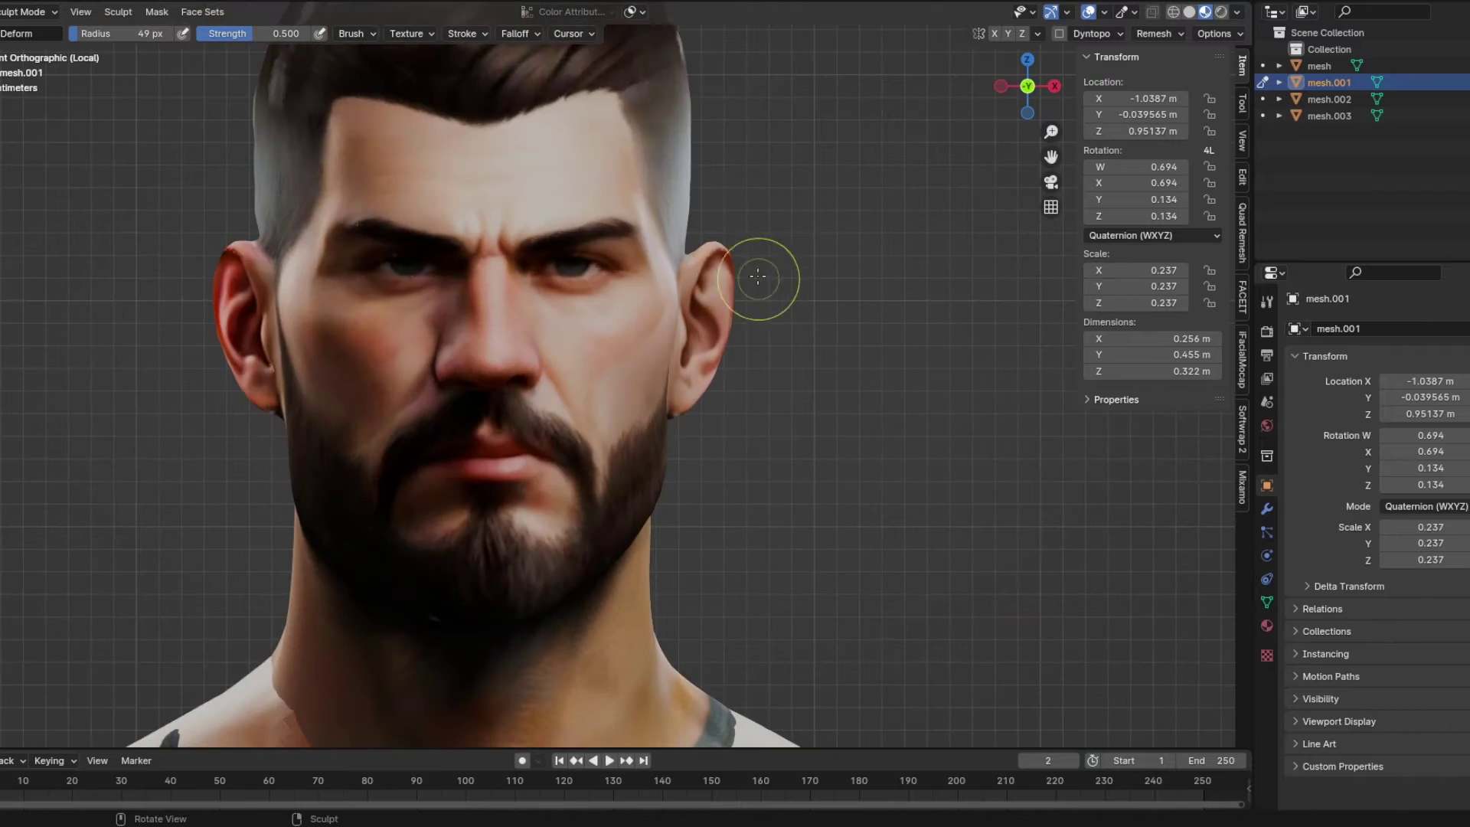
- Sculpt the inner ear with the Draw brush at strength 0.255 in solid shading, then restore material preview
{"action": "middle_click_drag", "start_coordinate": [771, 264], "coordinate": [643, 321]}
{"action": "scroll", "coordinate": [486, 354], "scroll_direction": "down", "scroll_amount": 4}
{"action": "scroll", "coordinate": [644, 322], "scroll_direction": "up", "scroll_amount": 4}
{"action": "mouse_move", "coordinate": [536, 307]}
{"action": "middle_mouse_down"}
{"action": "mouse_move", "coordinate": [436, 401]}
{"action": "mouse_move", "coordinate": [459, 352]}
{"action": "middle_mouse_up"}
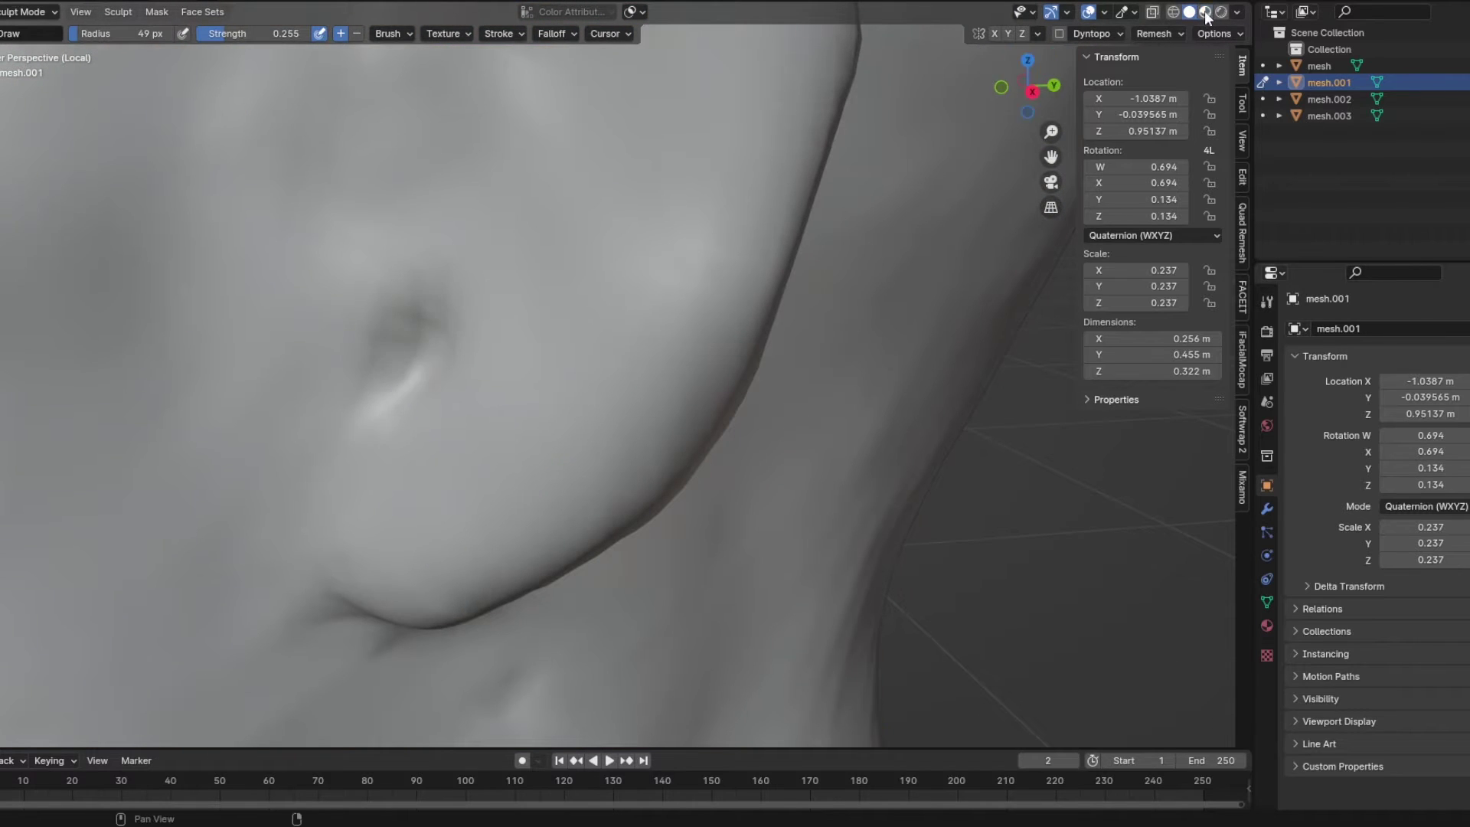
{"action": "left_click", "coordinate": [1206, 13]}
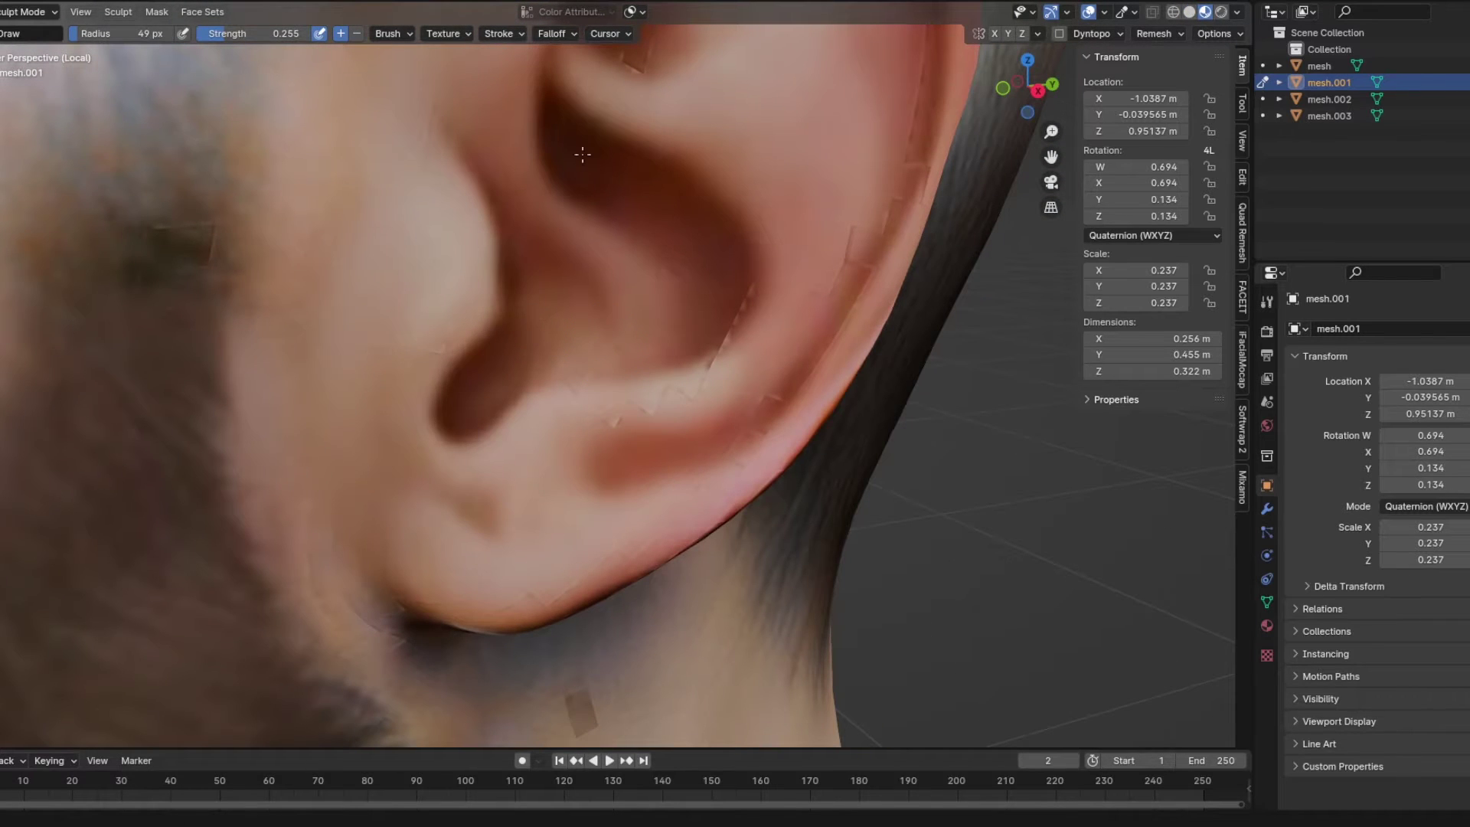
- Refine the ear's inner folds with a 35 px Draw brush, comparing solid and textured shading
{"action": "left_click_drag", "start_coordinate": [616, 154], "coordinate": [616, 138], "text": "alt"}
{"action": "scroll", "coordinate": [616, 146], "scroll_direction": "down", "scroll_amount": 3}
{"action": "left_click_drag", "start_coordinate": [620, 153], "coordinate": [706, 334], "text": "alt+shift"}
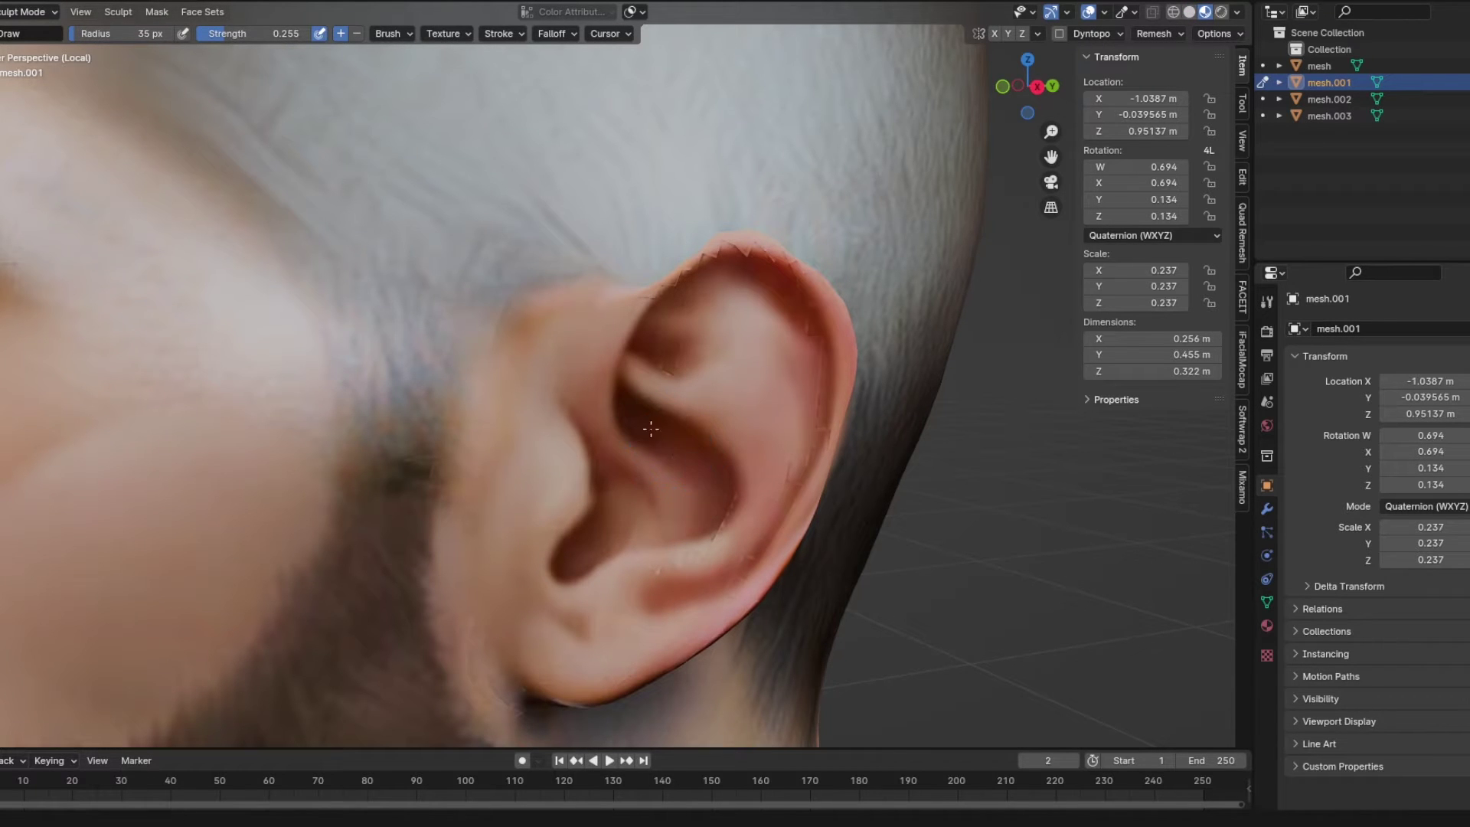
{"action": "scroll", "coordinate": [610, 521], "scroll_direction": "down", "scroll_amount": 4}
{"action": "mouse_move", "coordinate": [610, 521]}
{"action": "left_mouse_down", "text": "alt"}
{"action": "mouse_move", "coordinate": [475, 506]}
{"action": "mouse_move", "coordinate": [765, 460]}
{"action": "left_mouse_up", "text": "alt"}
{"action": "left_click", "coordinate": [1189, 13]}
{"action": "left_click", "coordinate": [1205, 13]}
{"action": "mouse_move", "coordinate": [789, 330]}
{"action": "left_mouse_down", "text": "alt"}
{"action": "mouse_move", "coordinate": [919, 348]}
{"action": "mouse_move", "coordinate": [613, 337]}
{"action": "mouse_move", "coordinate": [870, 255]}
{"action": "mouse_move", "coordinate": [965, 261]}
{"action": "left_mouse_up", "text": "alt"}
- Reshape the ear's outer contour with Elastic Deform, adjusting the brush radius
{"action": "scroll", "coordinate": [689, 306], "scroll_direction": "down", "scroll_amount": 2}
{"action": "key", "text": "g"}
{"action": "scroll", "coordinate": [256, 337], "scroll_direction": "up", "scroll_amount": 2}
{"action": "mouse_move", "coordinate": [256, 333]}
{"action": "left_mouse_down", "text": "alt+shift"}
{"action": "mouse_move", "coordinate": [427, 362]}
{"action": "mouse_move", "coordinate": [873, 352]}
{"action": "mouse_move", "coordinate": [495, 338]}
{"action": "mouse_move", "coordinate": [516, 291]}
{"action": "left_mouse_up", "text": "alt+shift"}
{"action": "scroll", "coordinate": [421, 337], "scroll_direction": "up", "scroll_amount": 2}
{"action": "scroll", "coordinate": [424, 260], "scroll_direction": "down", "scroll_amount": 4}
{"action": "scroll", "coordinate": [496, 338], "scroll_direction": "up", "scroll_amount": 4}
{"action": "key", "text": "f"}
{"action": "left_click", "coordinate": [516, 278]}
- Adjust how the ear meets the side of the head from above with a smaller Elastic Deform brush
{"action": "mouse_move", "coordinate": [606, 303]}
{"action": "left_mouse_down", "text": "alt"}
{"action": "mouse_move", "coordinate": [508, 531]}
{"action": "mouse_move", "coordinate": [670, 417]}
{"action": "mouse_move", "coordinate": [737, 417]}
{"action": "left_mouse_up", "text": "alt"}
{"action": "scroll", "coordinate": [508, 531], "scroll_direction": "down", "scroll_amount": 3}
{"action": "key", "text": "bracketleft"}
{"action": "key", "text": "bracketleft"}
{"action": "scroll", "coordinate": [670, 416], "scroll_direction": "up", "scroll_amount": 2}
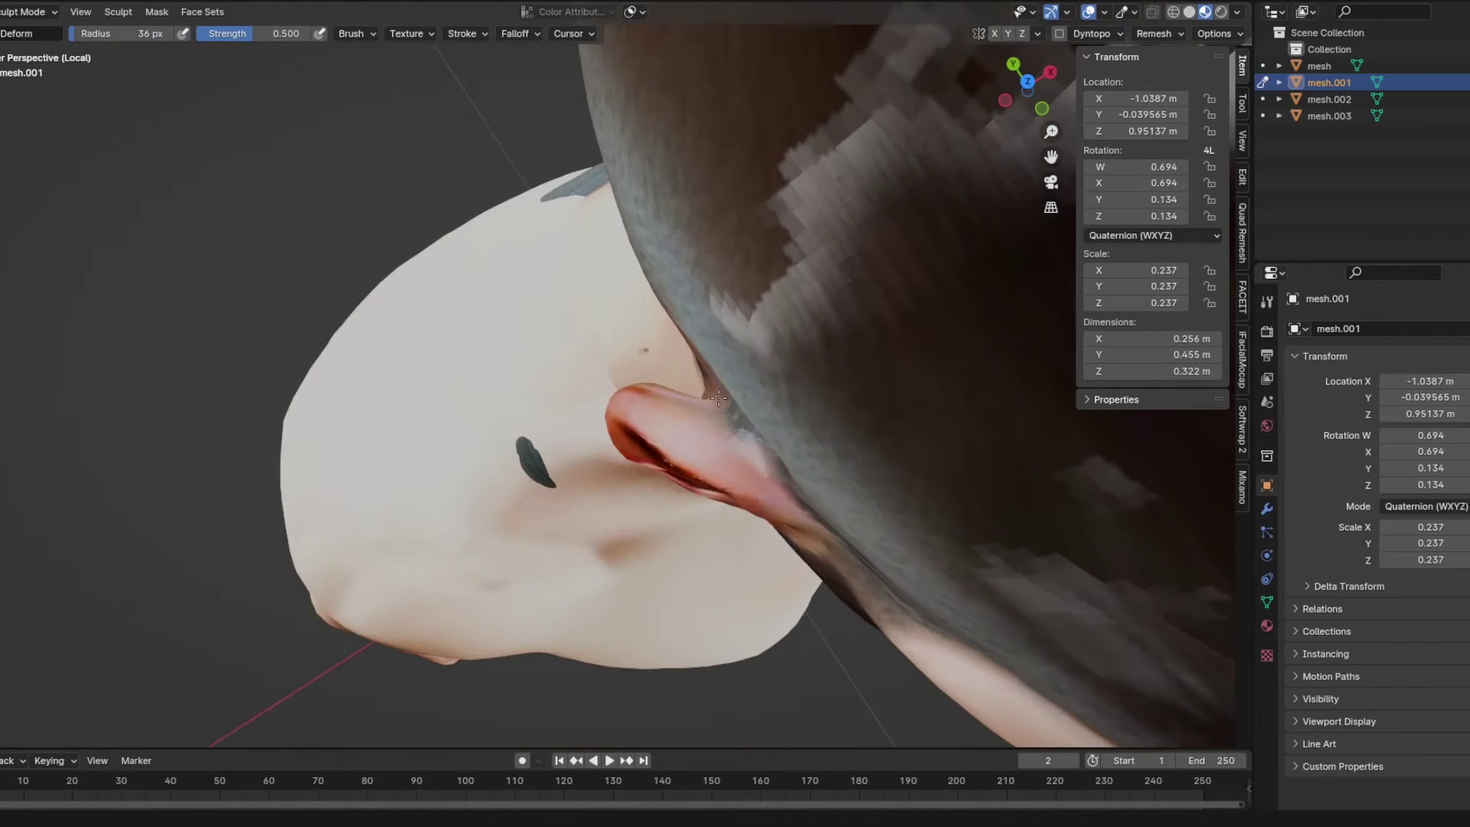
{"action": "middle_click_drag", "start_coordinate": [743, 420], "coordinate": [792, 417]}
{"action": "scroll", "coordinate": [644, 535], "scroll_direction": "down", "scroll_amount": 1}
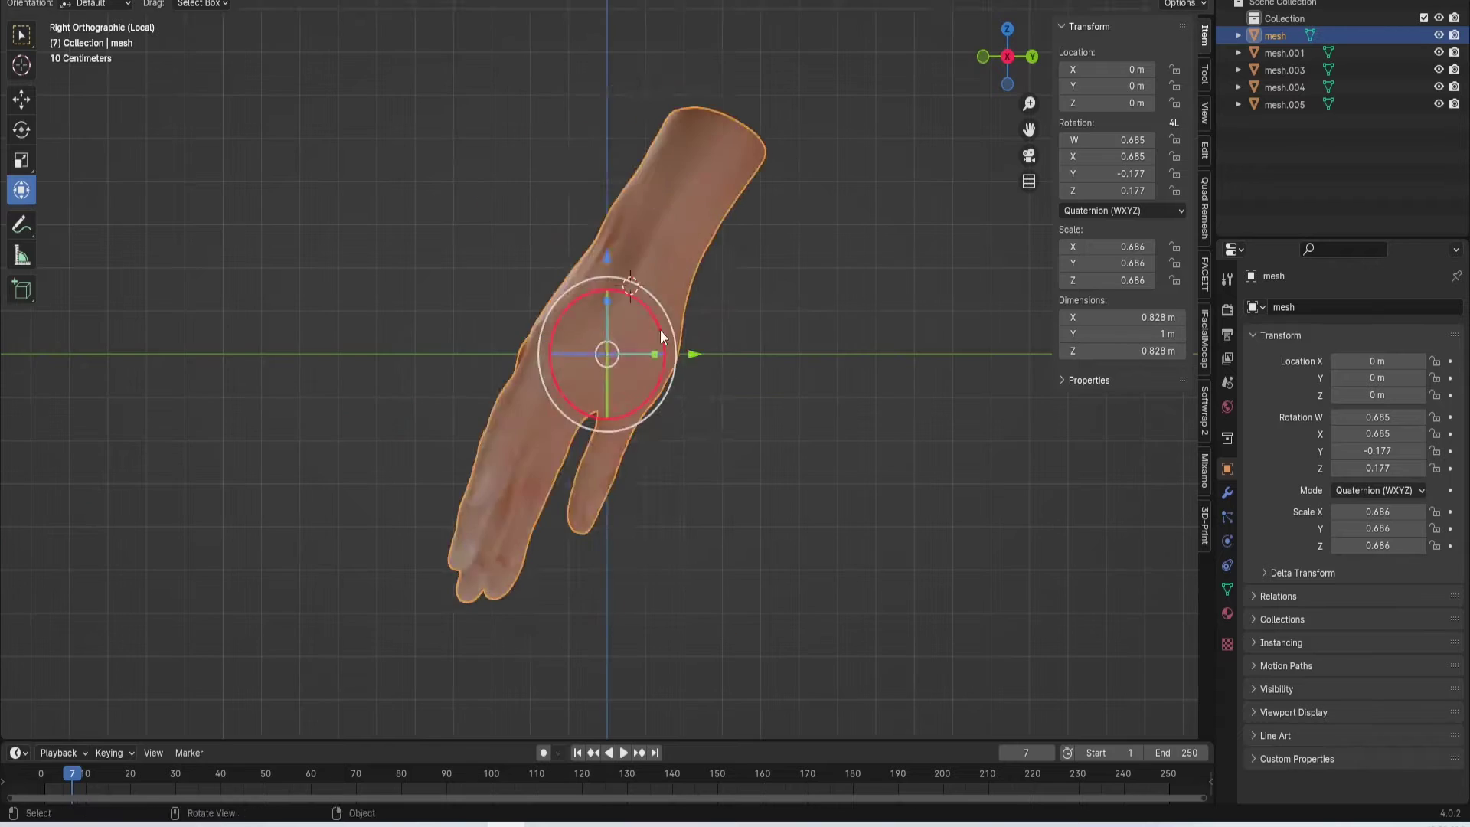
- Rotate the isolated hand mesh so its fingers point straight down and set its origin
{"action": "left_click_drag", "start_coordinate": [660, 329], "coordinate": [561, 338]}
{"action": "left_click_drag", "start_coordinate": [649, 307], "coordinate": [650, 310]}
{"action": "middle_click_drag", "start_coordinate": [865, 333], "coordinate": [856, 475]}
{"action": "key", "text": "KP_1"}
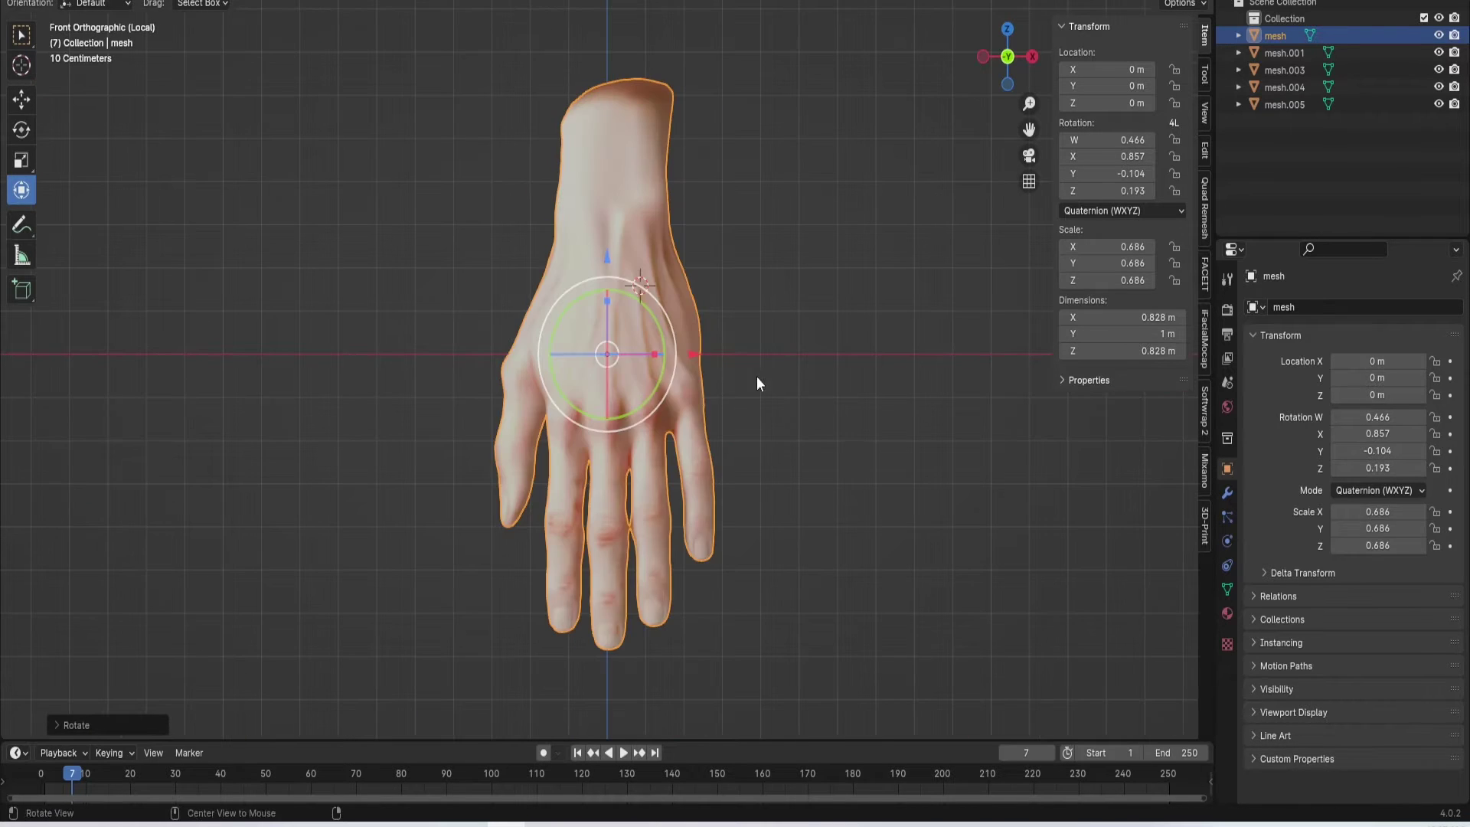
{"action": "left_click_drag", "start_coordinate": [575, 344], "coordinate": [575, 343]}
{"action": "left_click_drag", "start_coordinate": [692, 354], "coordinate": [687, 355]}
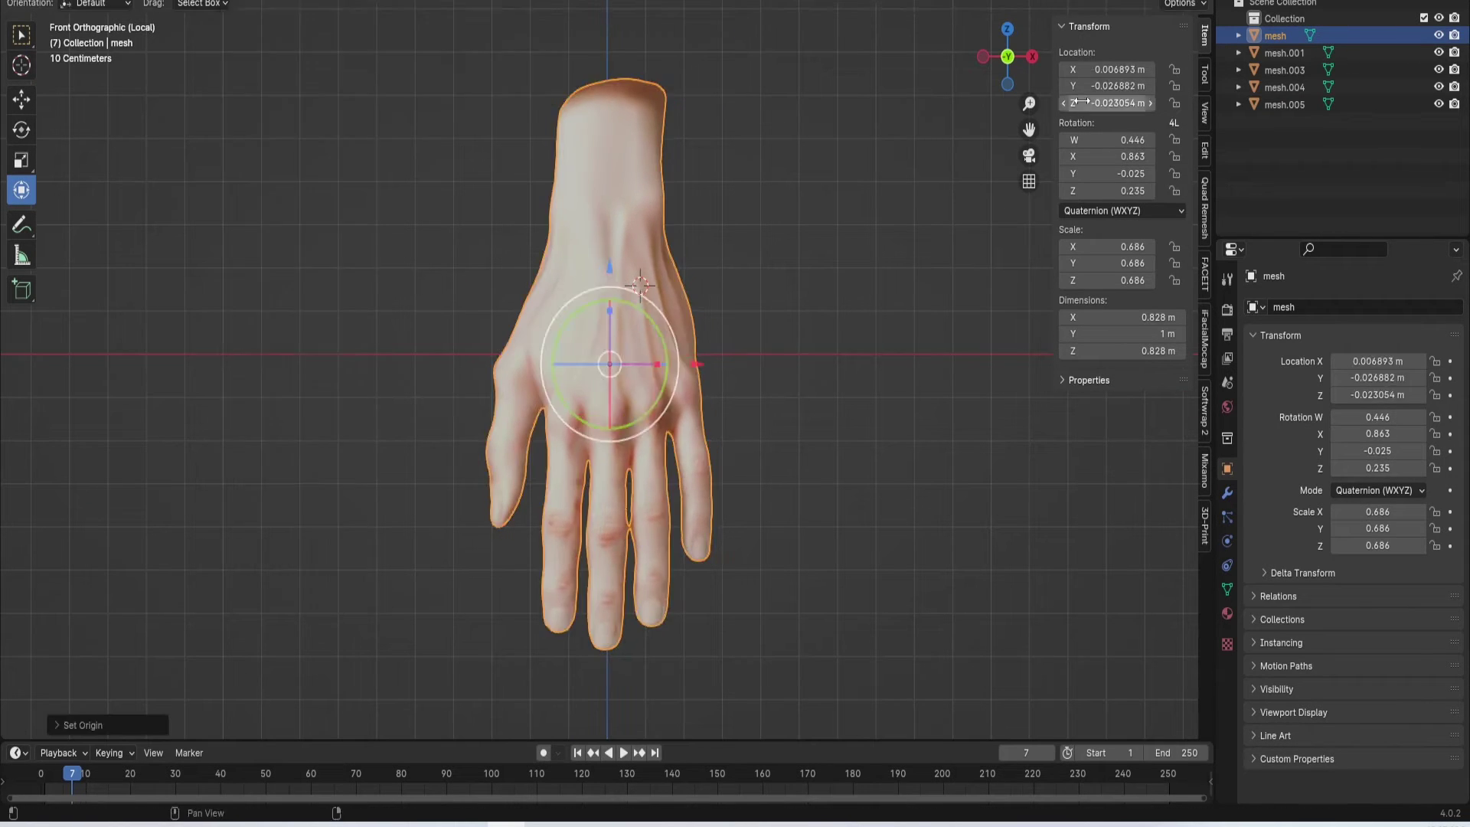
{"action": "left_click", "coordinate": [510, 132]}
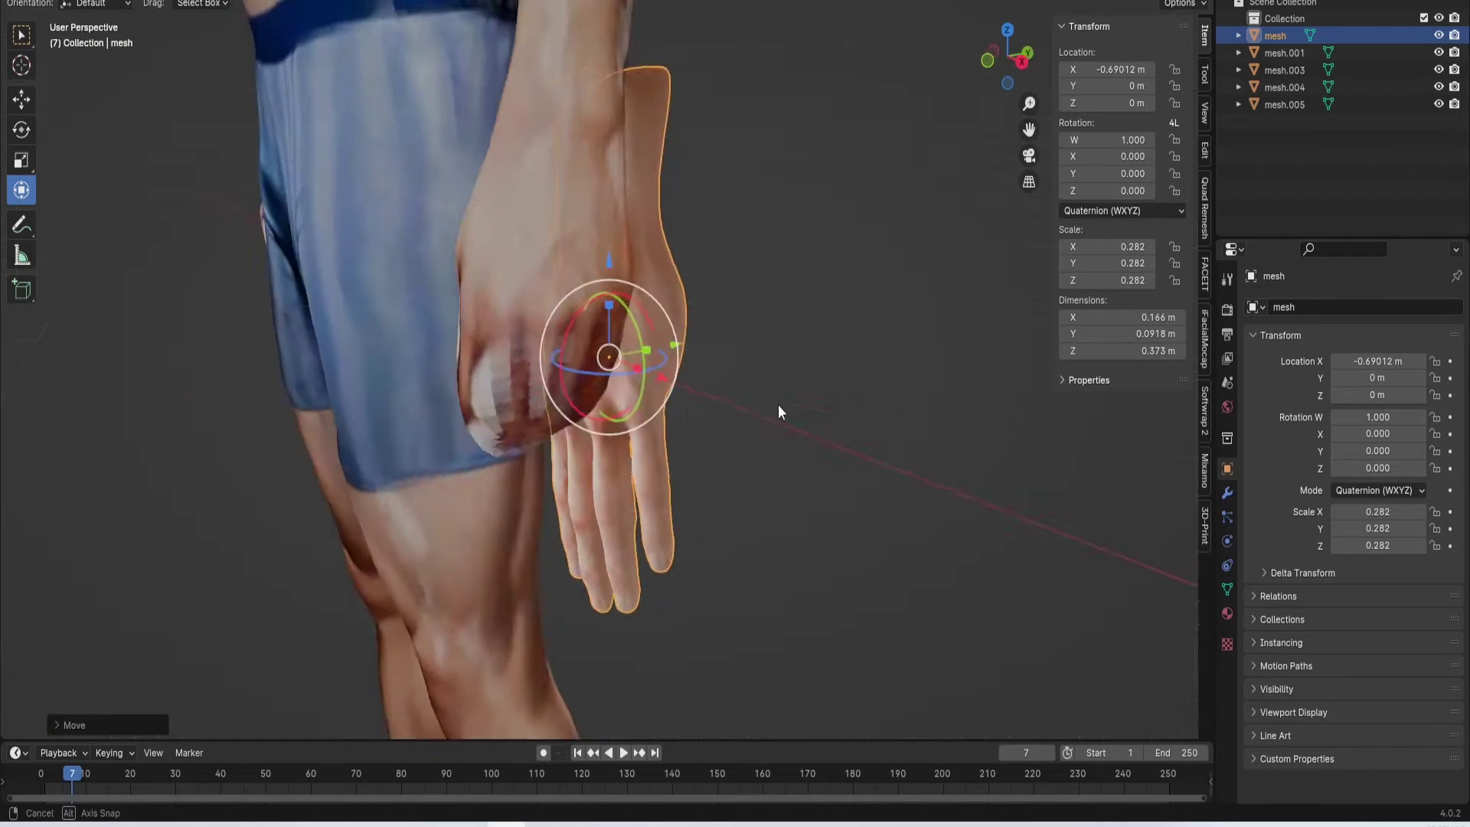
- Scale the hand mesh to 0.244 and align it with the body's left forearm and wrist
{"action": "scroll", "coordinate": [634, 333], "scroll_direction": "down", "scroll_amount": 5}
{"action": "middle_click_drag", "start_coordinate": [778, 405], "coordinate": [652, 391]}
{"action": "key", "text": "KP_Divide"}
{"action": "left_click", "coordinate": [490, 291]}
{"action": "scroll", "coordinate": [652, 391], "scroll_direction": "down", "scroll_amount": 4}
{"action": "left_click_drag", "start_coordinate": [674, 431], "coordinate": [689, 404]}
{"action": "key", "text": "ctrl+KP_1"}
{"action": "left_click_drag", "start_coordinate": [499, 422], "coordinate": [640, 417], "text": "alt"}
{"action": "left_click_drag", "start_coordinate": [627, 322], "coordinate": [664, 344], "text": "ctrl"}
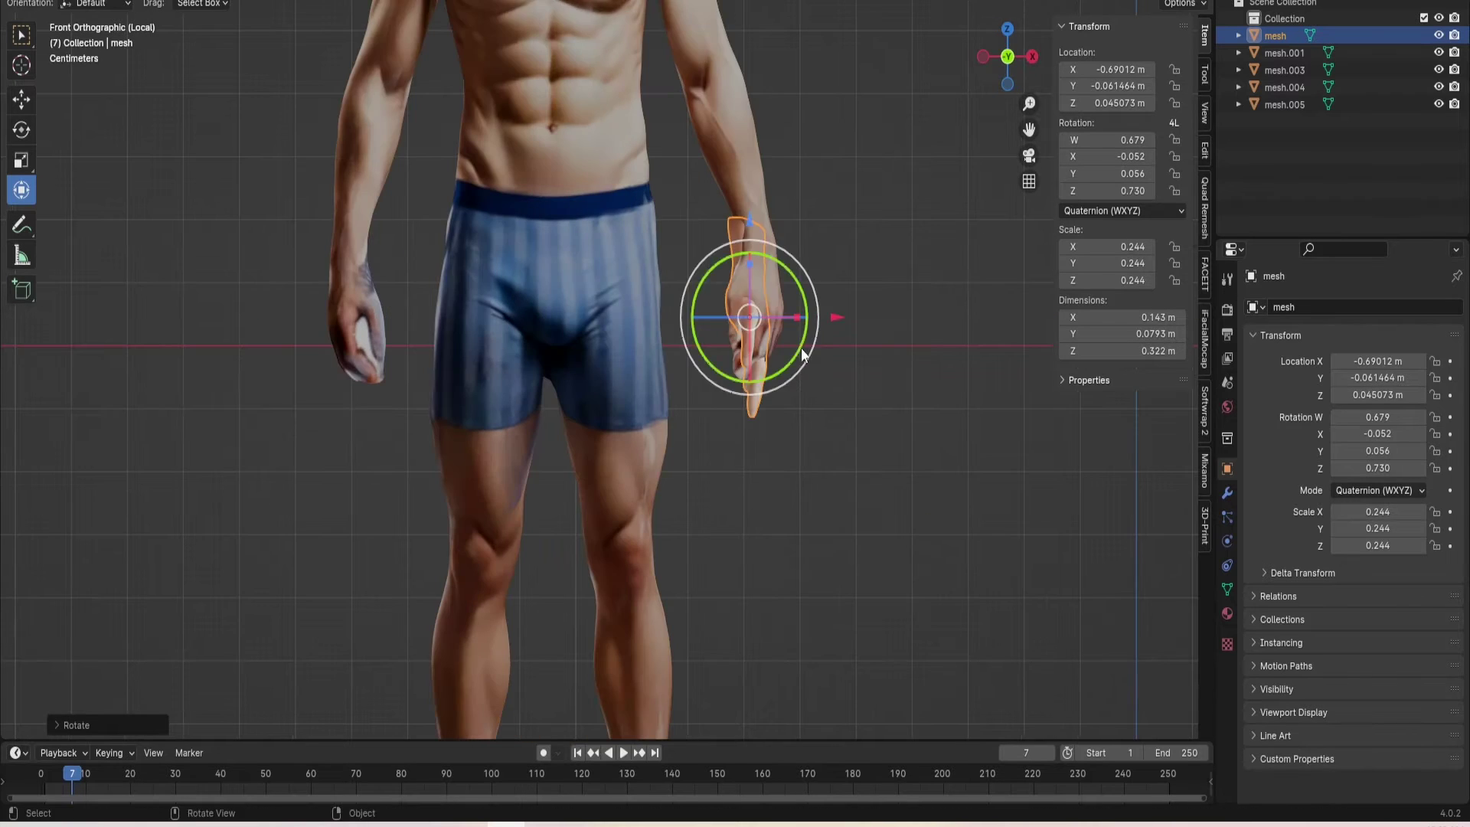
{"action": "left_click_drag", "start_coordinate": [800, 348], "coordinate": [789, 383]}
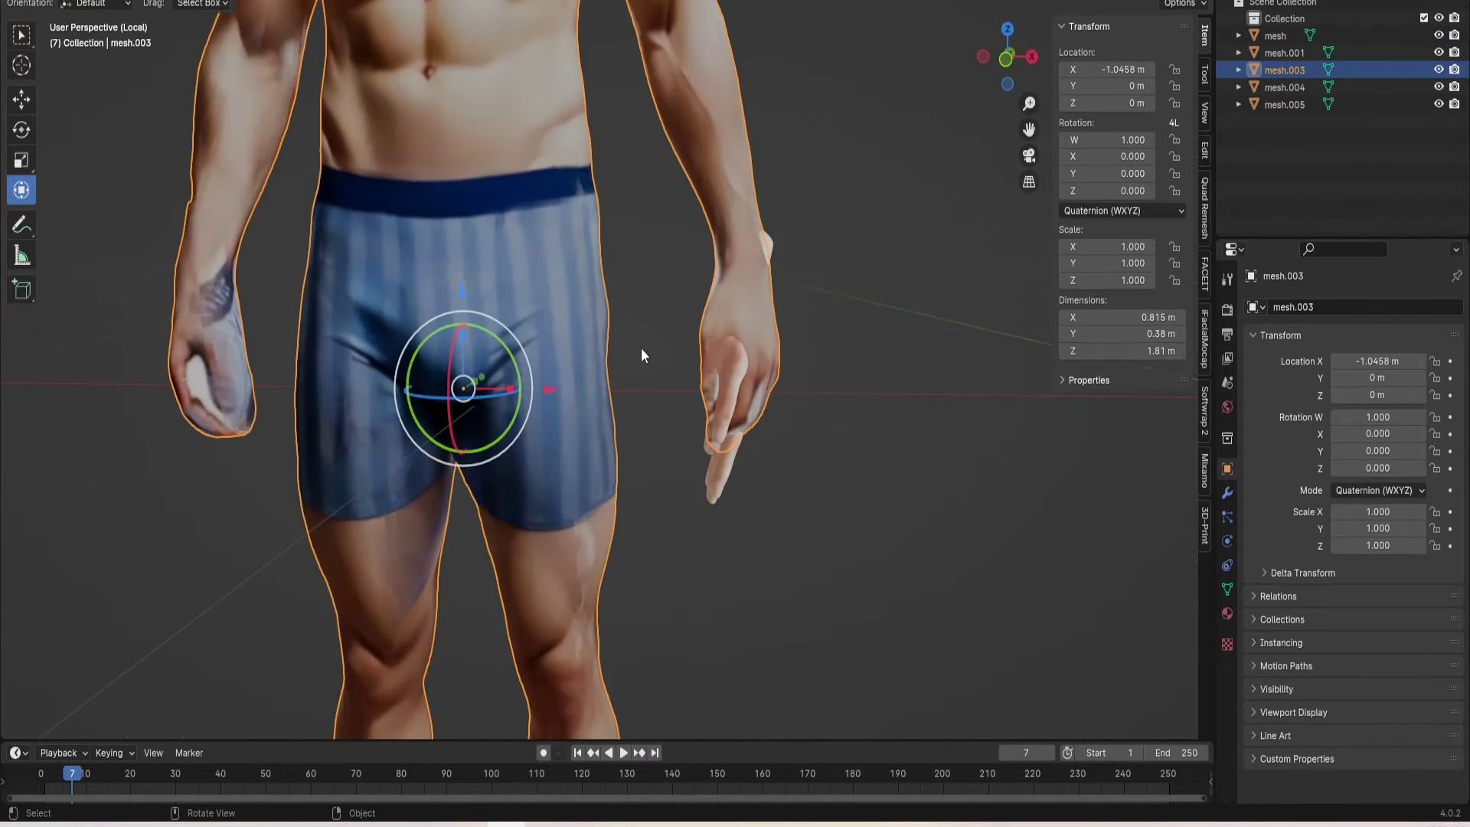
- Duplicate the body mesh in place
{"action": "scroll", "coordinate": [647, 360], "scroll_direction": "down", "scroll_amount": 5}
{"action": "key", "text": "shift+d"}
{"action": "left_click", "coordinate": [567, 306]}
- Merge the hand mesh's vertices by distance and switch it to Sculpt Mode
{"action": "key", "text": "ctrl+Tab"}
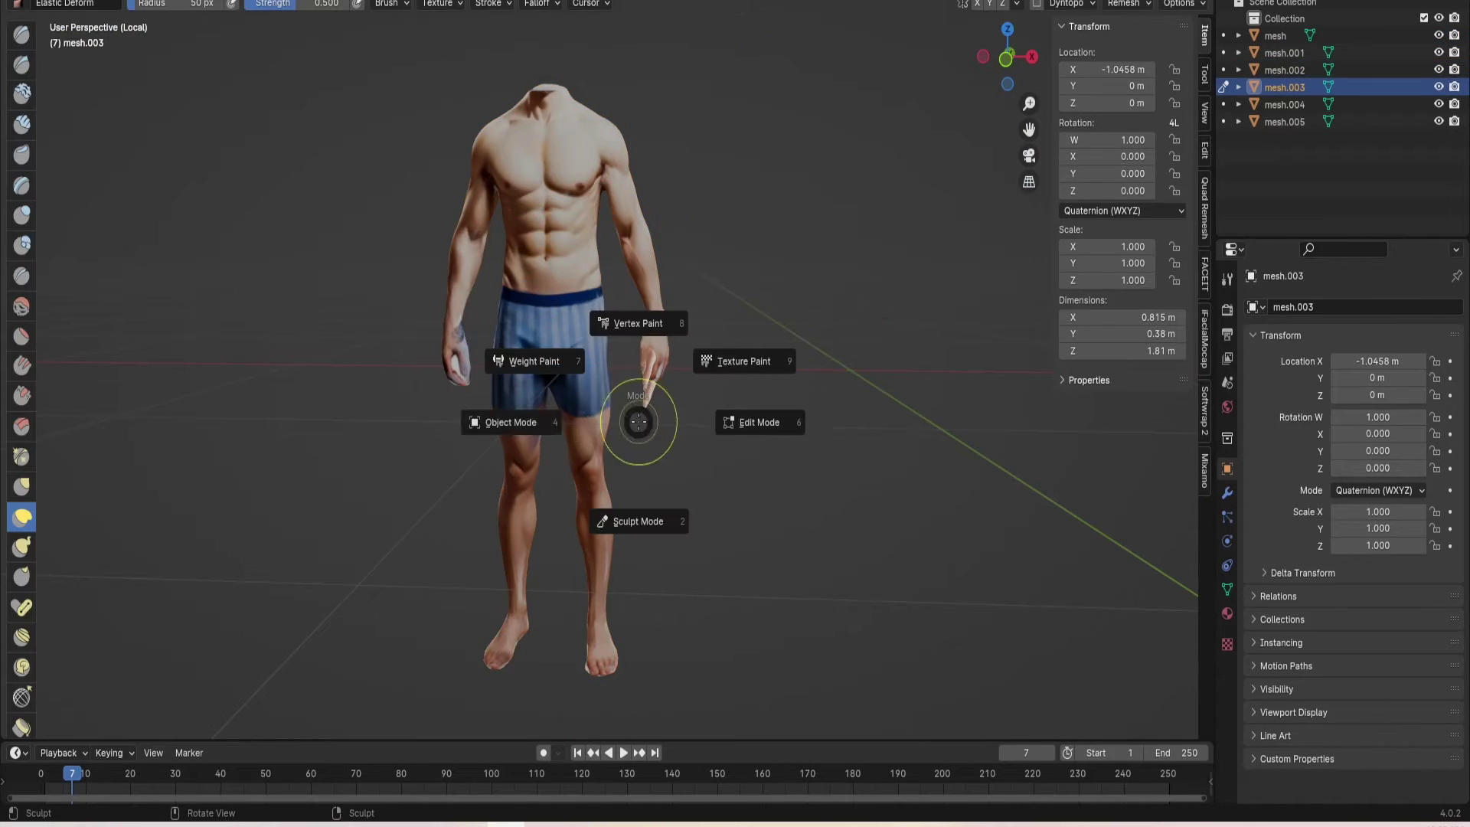
{"action": "left_click_drag", "start_coordinate": [697, 417], "coordinate": [630, 401], "text": "alt"}
{"action": "scroll", "coordinate": [613, 414], "scroll_direction": "up", "scroll_amount": 4}
{"action": "left_click_drag", "start_coordinate": [526, 476], "coordinate": [821, 495], "text": "alt"}
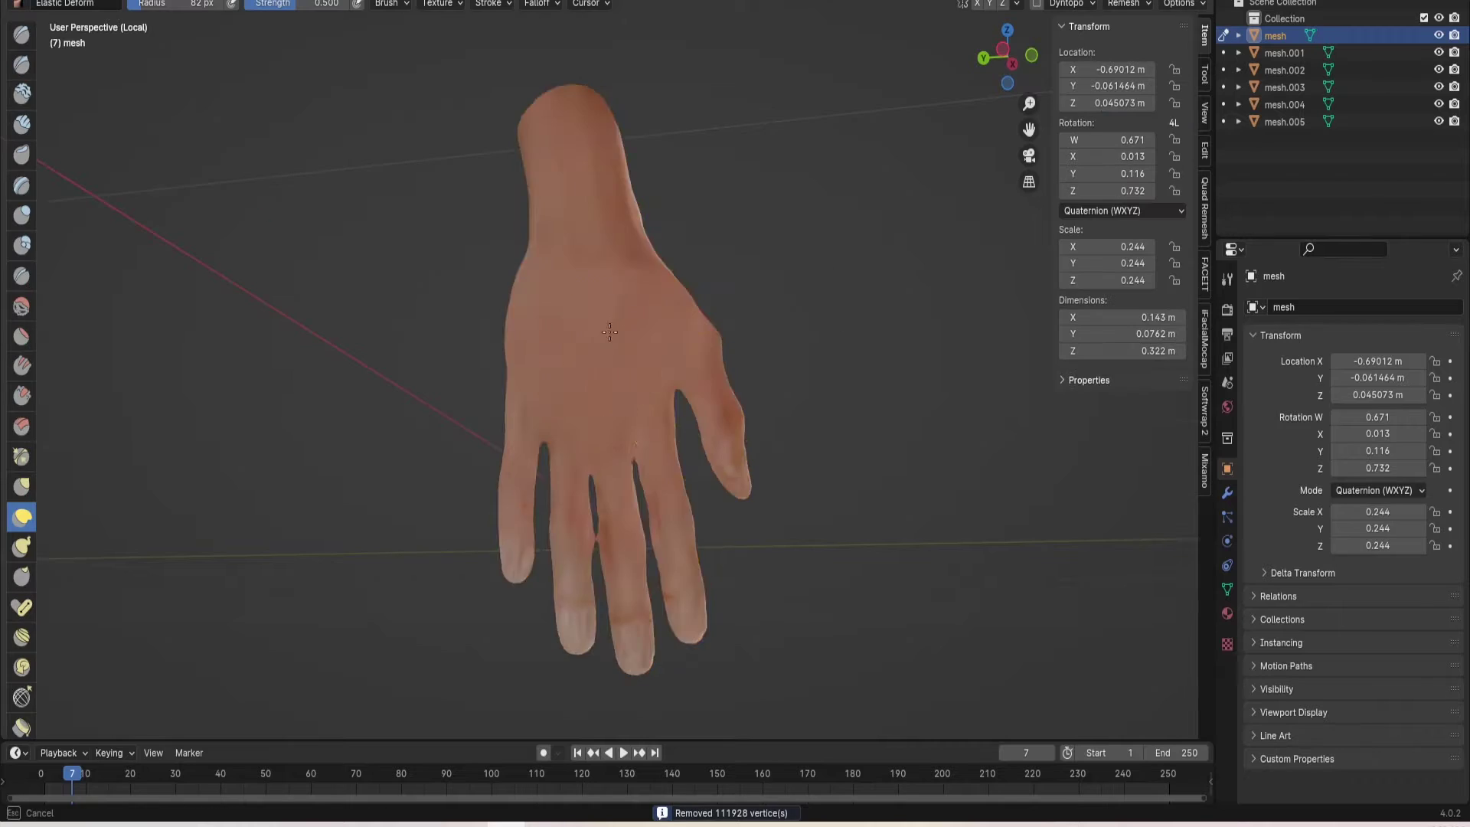
{"action": "mouse_move", "coordinate": [536, 321]}
{"action": "middle_mouse_down"}
{"action": "mouse_move", "coordinate": [571, 305]}
{"action": "mouse_move", "coordinate": [634, 364]}
{"action": "mouse_move", "coordinate": [584, 322]}
{"action": "middle_mouse_up"}
{"action": "mouse_move", "coordinate": [643, 282]}
{"action": "middle_mouse_down"}
{"action": "mouse_move", "coordinate": [624, 341]}
{"action": "mouse_move", "coordinate": [605, 298]}
{"action": "mouse_move", "coordinate": [729, 383]}
{"action": "mouse_move", "coordinate": [697, 309]}
{"action": "middle_mouse_up"}
- Sculpt the hand's palm side and fingers with the Inflate/Deflate brush
{"action": "key", "text": "i"}
{"action": "left_click_drag", "start_coordinate": [608, 276], "coordinate": [583, 437]}
{"action": "mouse_move", "coordinate": [583, 437]}
{"action": "middle_mouse_down"}
{"action": "mouse_move", "coordinate": [580, 377]}
{"action": "mouse_move", "coordinate": [551, 368]}
{"action": "mouse_move", "coordinate": [639, 414]}
{"action": "middle_mouse_up"}
{"action": "mouse_move", "coordinate": [640, 413]}
{"action": "left_mouse_down"}
{"action": "mouse_move", "coordinate": [636, 462]}
{"action": "mouse_move", "coordinate": [636, 429]}
{"action": "left_mouse_up"}
{"action": "mouse_move", "coordinate": [636, 429]}
{"action": "middle_mouse_down"}
{"action": "mouse_move", "coordinate": [602, 373]}
{"action": "mouse_move", "coordinate": [612, 381]}
{"action": "middle_mouse_up"}
{"action": "scroll", "coordinate": [612, 381], "scroll_direction": "up", "scroll_amount": 3}
{"action": "middle_click_drag", "start_coordinate": [613, 380], "coordinate": [712, 496]}
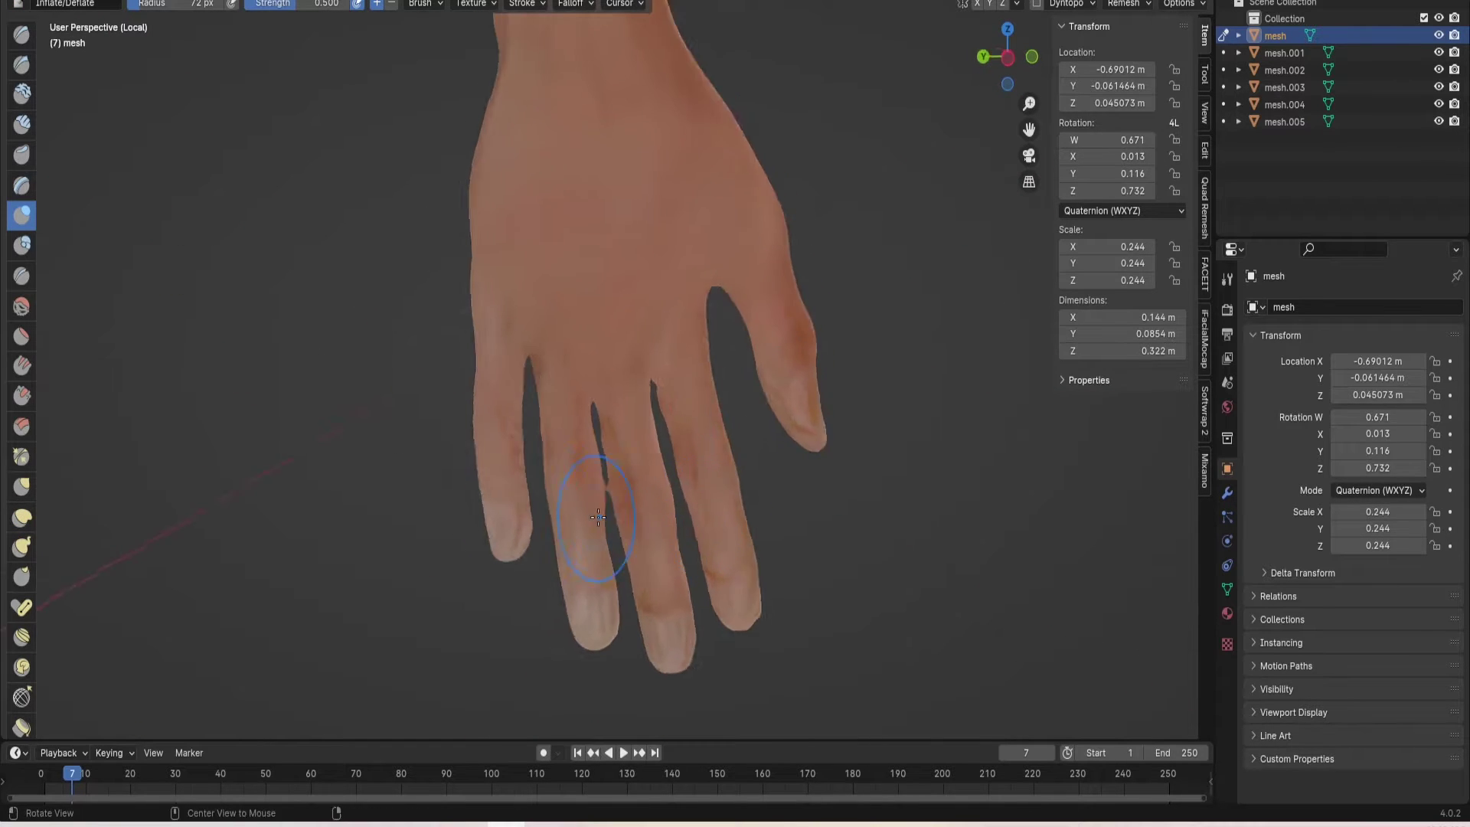
- Switch the hand mesh to Edit Mode and delete the stray faces joining its two middle fingers
{"action": "scroll", "coordinate": [626, 496], "scroll_direction": "up", "scroll_amount": 4}
{"action": "mouse_move", "coordinate": [598, 518]}
{"action": "middle_mouse_down"}
{"action": "mouse_move", "coordinate": [626, 495]}
{"action": "mouse_move", "coordinate": [613, 400]}
{"action": "middle_mouse_up"}
{"action": "key", "text": "ctrl+Tab"}
{"action": "left_click", "coordinate": [741, 400]}
{"action": "scroll", "coordinate": [590, 449], "scroll_direction": "up", "scroll_amount": 8}
{"action": "left_click", "coordinate": [611, 360]}
{"action": "mouse_move", "coordinate": [590, 450]}
{"action": "middle_mouse_down", "text": "shift"}
{"action": "mouse_move", "coordinate": [612, 367]}
{"action": "mouse_move", "coordinate": [663, 312]}
{"action": "mouse_move", "coordinate": [607, 359]}
{"action": "mouse_move", "coordinate": [311, 401]}
{"action": "mouse_move", "coordinate": [264, 391]}
{"action": "middle_mouse_up", "text": "shift"}
{"action": "key", "text": "3"}
{"action": "key", "text": "x"}
{"action": "left_click", "coordinate": [590, 383]}
{"action": "left_click", "coordinate": [586, 332]}
{"action": "key", "text": "x"}
{"action": "left_click", "coordinate": [587, 329]}
{"action": "left_click", "coordinate": [598, 335]}
{"action": "key", "text": "x"}
{"action": "left_click", "coordinate": [598, 334]}
{"action": "key", "text": "x"}
- Fill the holes left between the separated fingers by making new faces from the selected boundary edges
{"action": "left_click", "coordinate": [601, 380]}
{"action": "left_click", "coordinate": [609, 366]}
{"action": "left_click", "coordinate": [606, 307], "text": "shift"}
{"action": "left_click", "coordinate": [627, 383]}
{"action": "middle_click_drag", "start_coordinate": [627, 383], "coordinate": [700, 412]}
{"action": "left_click", "coordinate": [608, 288]}
{"action": "left_click", "coordinate": [615, 299], "text": "shift"}
{"action": "key", "text": "f"}
{"action": "left_click", "coordinate": [591, 374]}
{"action": "left_click", "coordinate": [603, 379], "text": "shift"}
{"action": "left_click", "coordinate": [579, 306]}
{"action": "left_click", "coordinate": [586, 312], "text": "shift"}
{"action": "key", "text": "f"}
{"action": "left_click", "coordinate": [660, 351]}
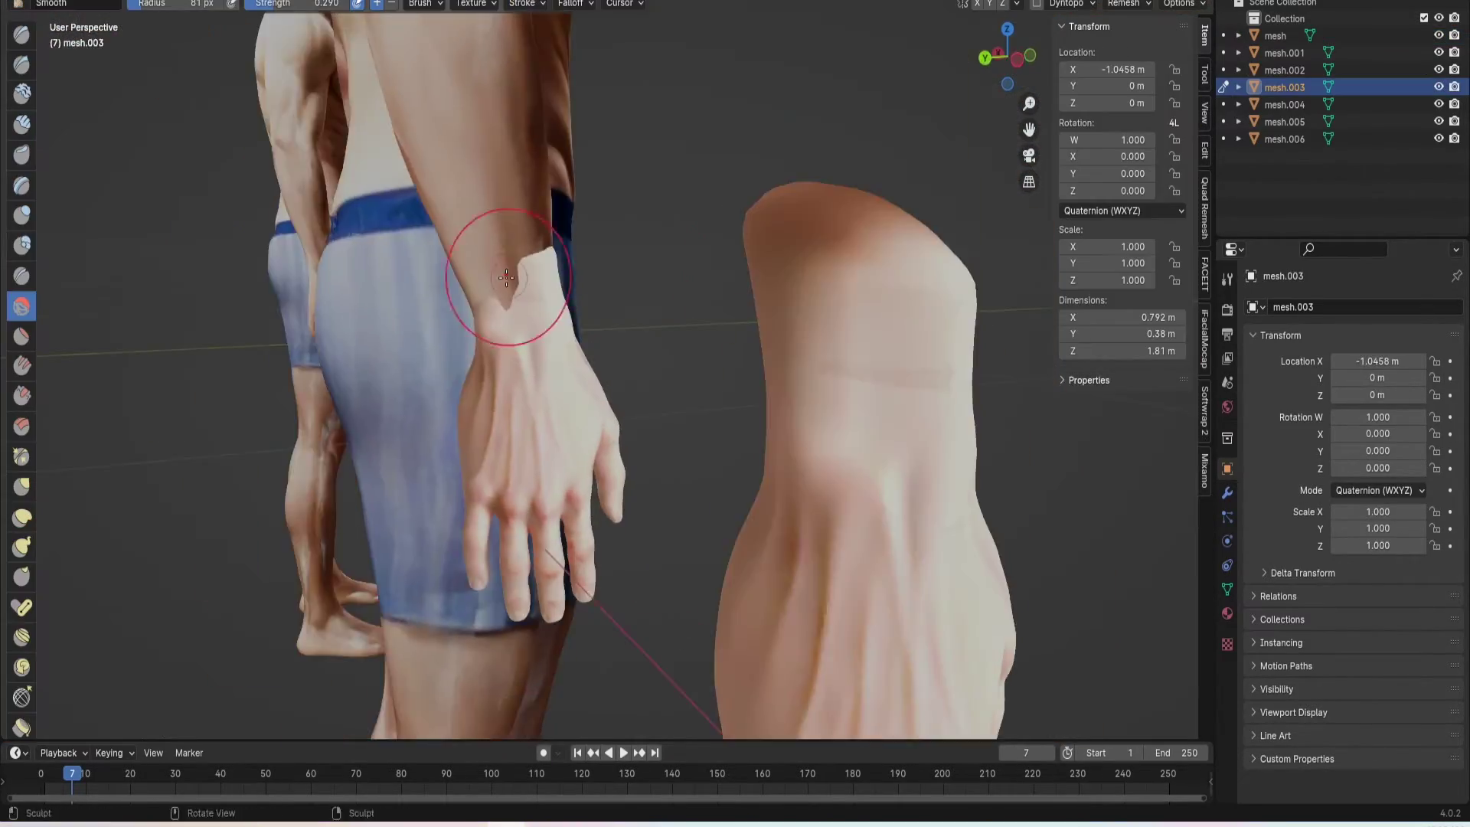
- Scale the mirrored hand at the body's right forearm to 0.225
{"action": "key", "text": "KP_1"}
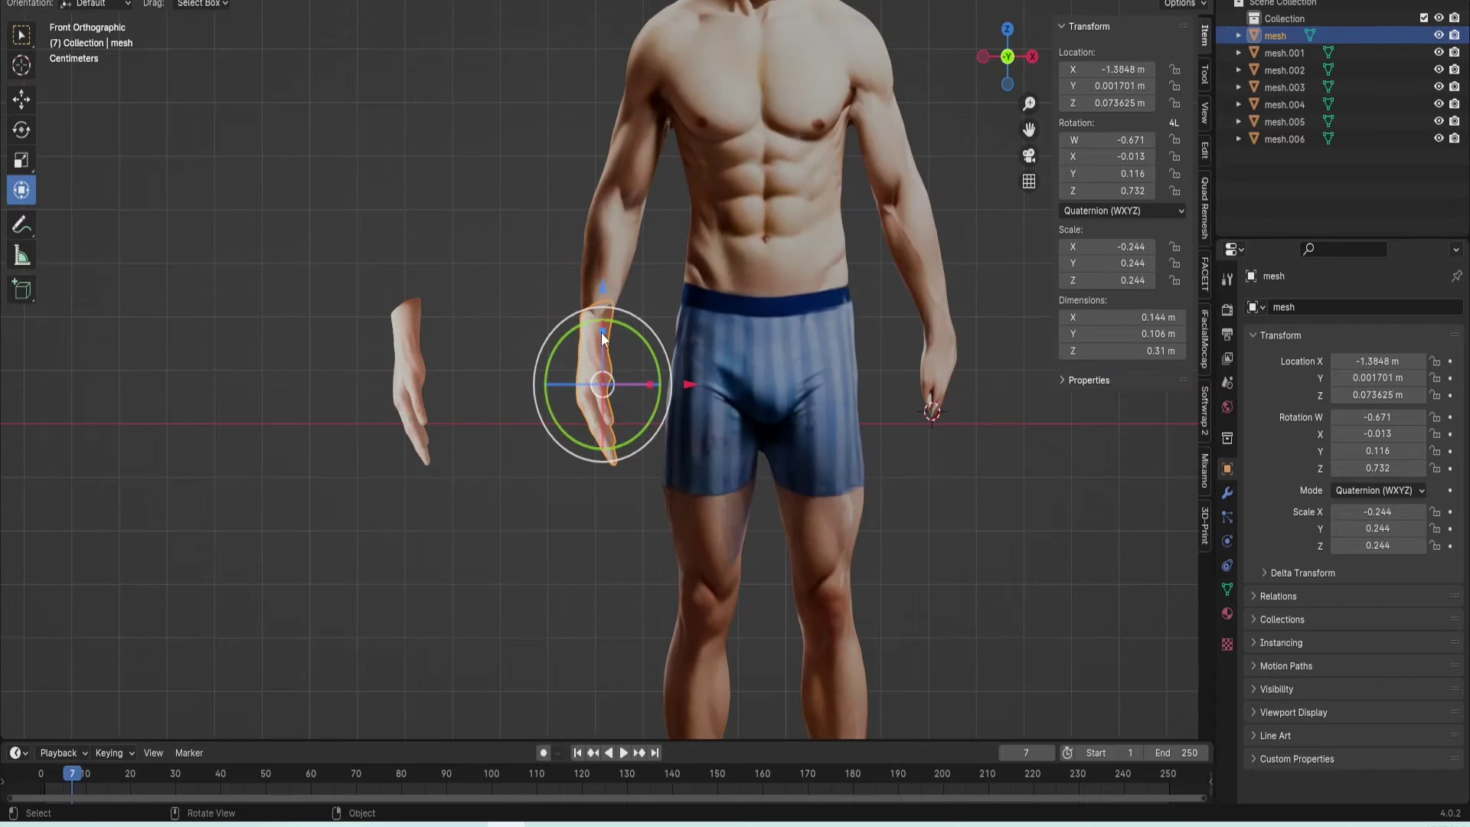
{"action": "left_click", "coordinate": [601, 337]}
{"action": "scroll", "coordinate": [597, 400], "scroll_direction": "up", "scroll_amount": 6}
{"action": "middle_click_drag", "start_coordinate": [659, 434], "coordinate": [746, 431]}
{"action": "key", "text": "s"}
{"action": "left_click", "coordinate": [635, 310]}
{"action": "key", "text": "KP_1"}
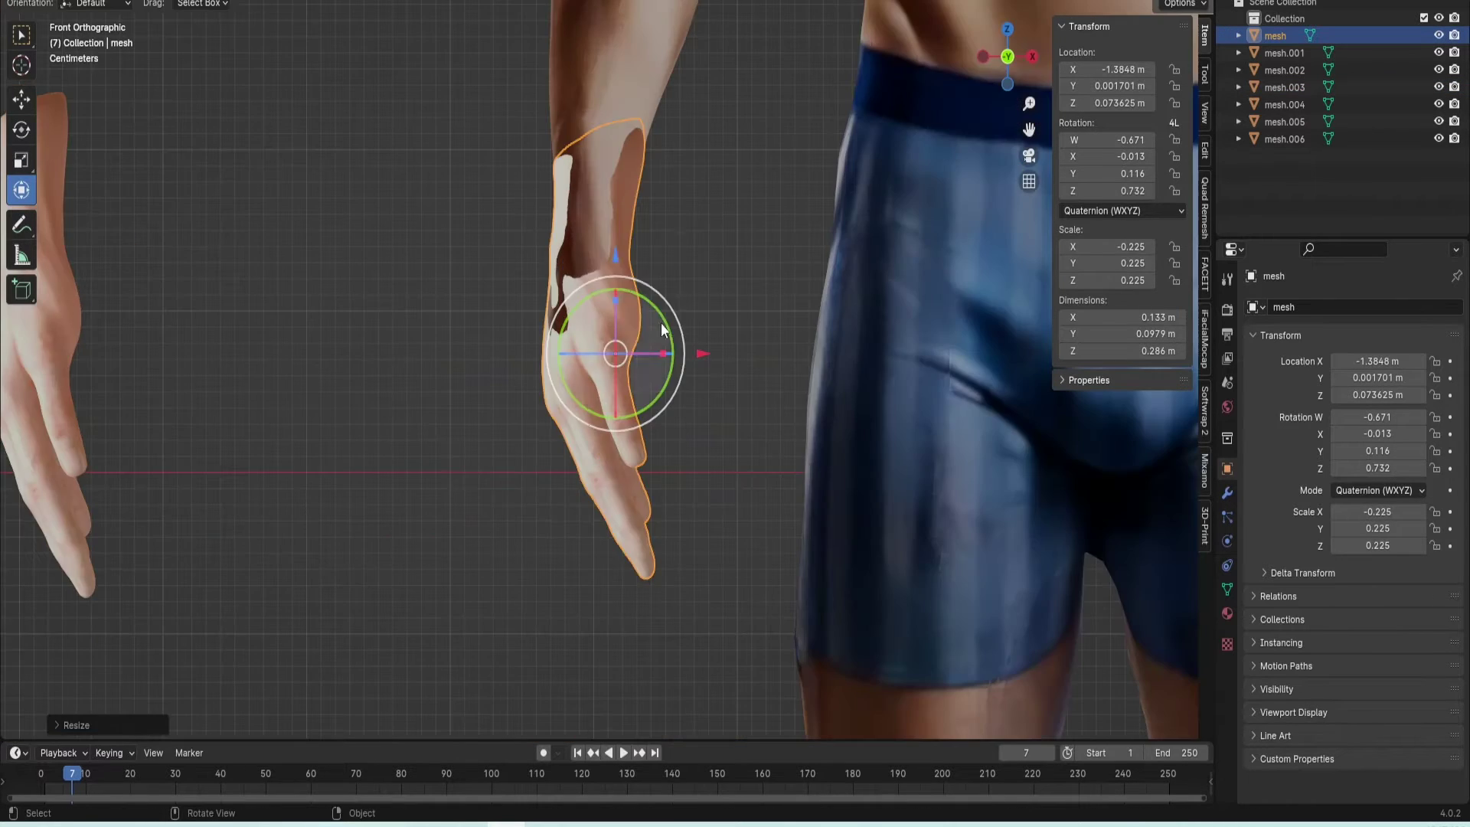
- Nudge the mirrored hand vertically until its wrist lines up with the body's right forearm
{"action": "left_click_drag", "start_coordinate": [617, 256], "coordinate": [617, 251]}
{"action": "scroll", "coordinate": [666, 306], "scroll_direction": "down", "scroll_amount": 9}
{"action": "middle_click_drag", "start_coordinate": [724, 314], "coordinate": [842, 320]}
{"action": "scroll", "coordinate": [766, 314], "scroll_direction": "up", "scroll_amount": 4}
{"action": "left_click_drag", "start_coordinate": [612, 265], "coordinate": [613, 267]}
{"action": "scroll", "coordinate": [801, 369], "scroll_direction": "down", "scroll_amount": 3}
{"action": "middle_click_drag", "start_coordinate": [801, 369], "coordinate": [628, 375]}
- Reshape the body's right wrist with the Elastic Deform brush to fit the hand, and return to Object Mode
{"action": "scroll", "coordinate": [620, 413], "scroll_direction": "up", "scroll_amount": 5}
{"action": "left_click", "coordinate": [609, 458]}
{"action": "key", "text": "Caps_Lock"}
{"action": "left_click_drag", "start_coordinate": [644, 352], "coordinate": [601, 302], "text": "shift"}
{"action": "middle_click_drag", "start_coordinate": [567, 299], "coordinate": [651, 315]}
{"action": "scroll", "coordinate": [602, 306], "scroll_direction": "up", "scroll_amount": 4}
{"action": "mouse_move", "coordinate": [582, 249]}
{"action": "middle_mouse_down"}
{"action": "mouse_move", "coordinate": [604, 239]}
{"action": "mouse_move", "coordinate": [576, 262]}
{"action": "middle_mouse_up"}
{"action": "left_click_drag", "start_coordinate": [576, 263], "coordinate": [565, 249]}
{"action": "middle_click_drag", "start_coordinate": [491, 230], "coordinate": [607, 197]}
{"action": "left_click_drag", "start_coordinate": [607, 197], "coordinate": [602, 187]}
{"action": "middle_click_drag", "start_coordinate": [601, 188], "coordinate": [651, 199]}
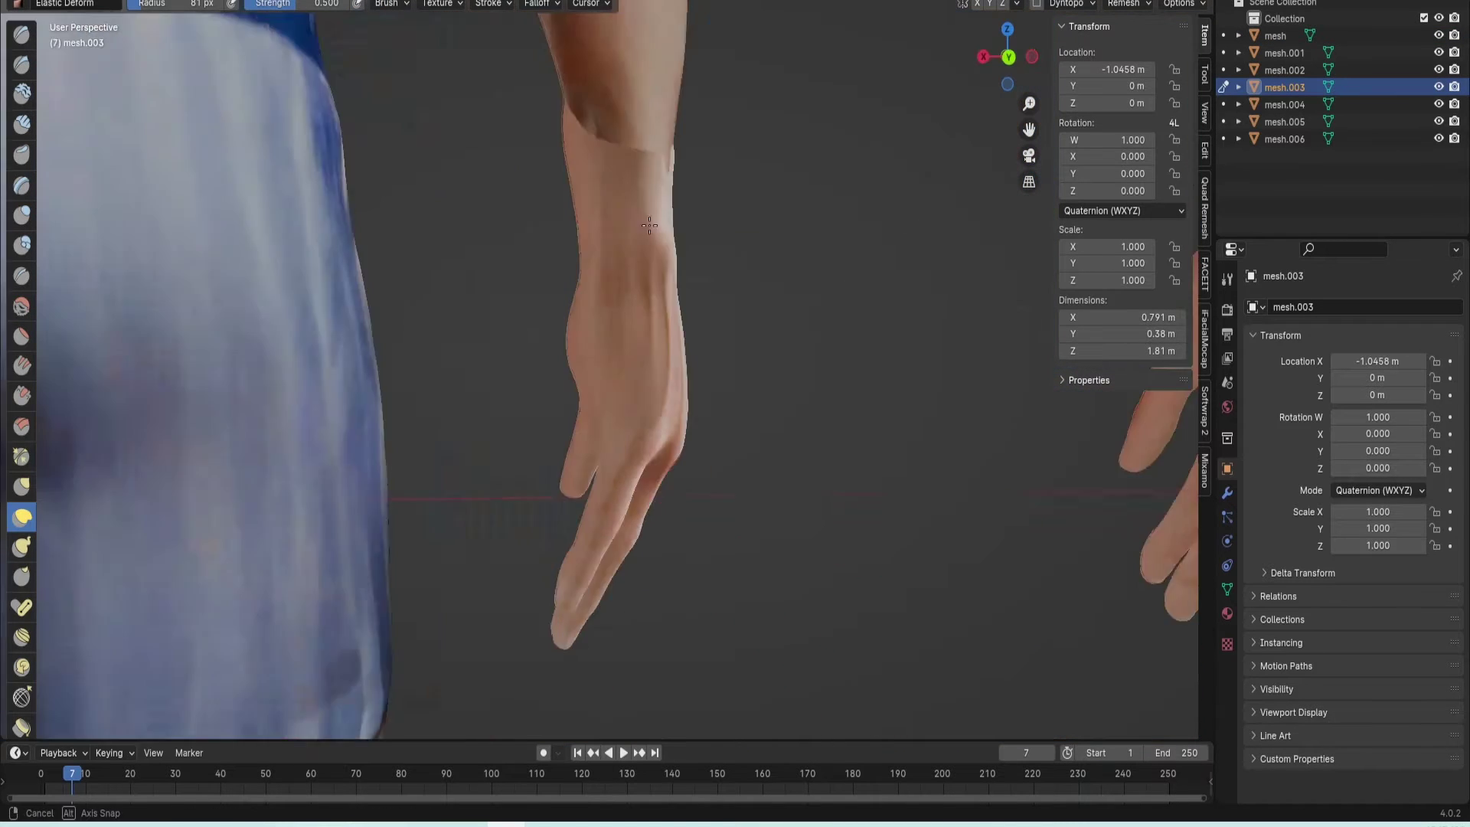
{"action": "scroll", "coordinate": [528, 263], "scroll_direction": "down", "scroll_amount": 8}
{"action": "scroll", "coordinate": [528, 263], "scroll_direction": "down", "scroll_amount": 2}
{"action": "key", "text": "ctrl+Tab"}
{"action": "left_click", "coordinate": [726, 340]}
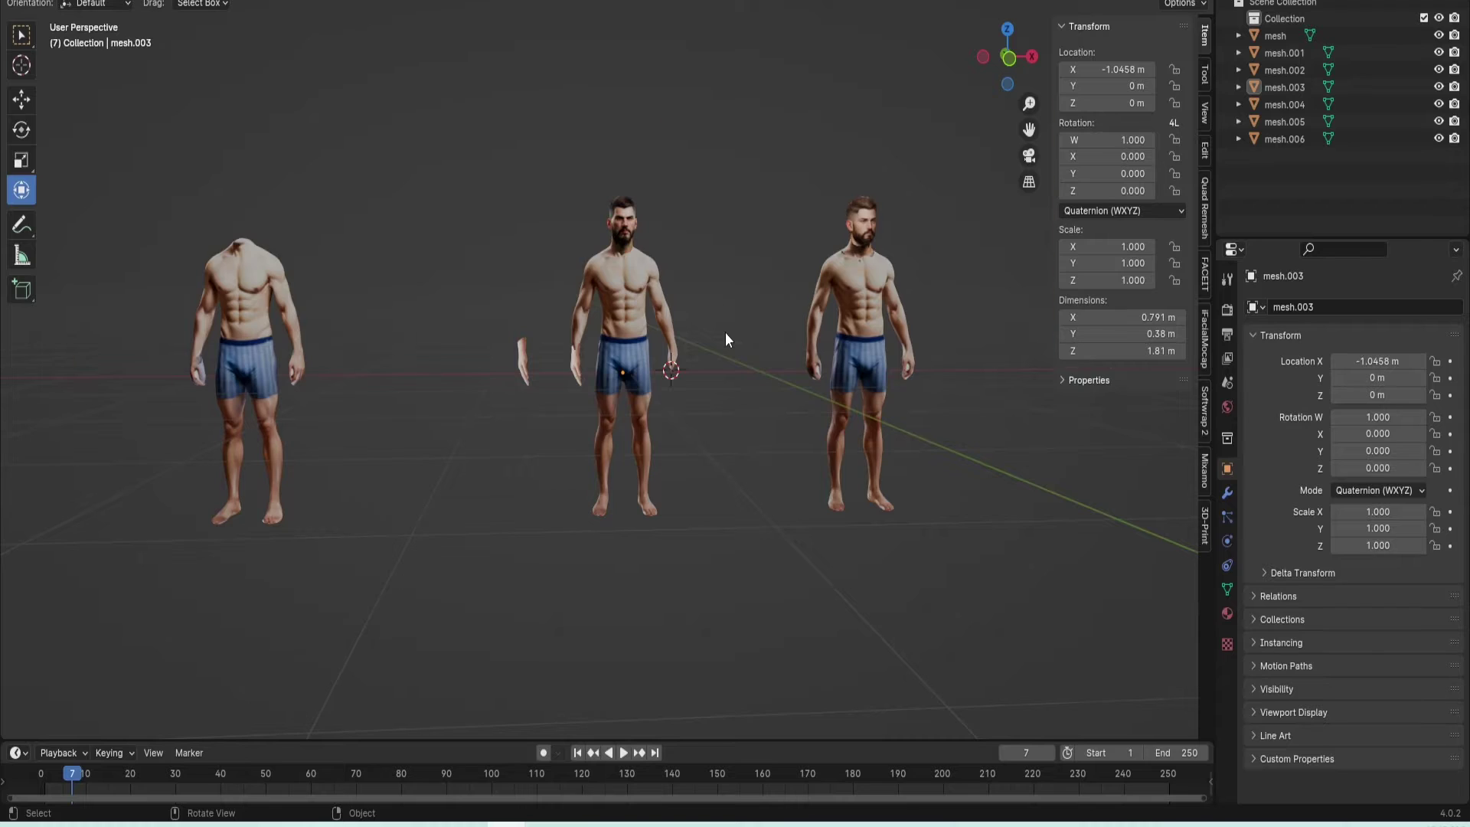
- Examine from several angles how the hand meshes match the body's arm
{"action": "scroll", "coordinate": [724, 332], "scroll_direction": "up", "scroll_amount": 4}
{"action": "middle_click_drag", "start_coordinate": [426, 334], "coordinate": [502, 345], "text": "shift"}
{"action": "left_click", "coordinate": [502, 360]}
{"action": "scroll", "coordinate": [502, 359], "scroll_direction": "down", "scroll_amount": 2}
{"action": "left_click", "coordinate": [458, 392]}
{"action": "scroll", "coordinate": [429, 387], "scroll_direction": "up", "scroll_amount": 3}
{"action": "middle_click_drag", "start_coordinate": [406, 383], "coordinate": [687, 392]}
{"action": "left_click", "coordinate": [687, 393]}
{"action": "scroll", "coordinate": [690, 367], "scroll_direction": "down", "scroll_amount": 2}
{"action": "middle_click_drag", "start_coordinate": [735, 306], "coordinate": [637, 315]}
{"action": "scroll", "coordinate": [624, 294], "scroll_direction": "down", "scroll_amount": 3}
{"action": "scroll", "coordinate": [637, 321], "scroll_direction": "up", "scroll_amount": 3}
- Insert a Hue/Saturation/Value node between the hand material's base colour image and Emission, and adjust it to match the arm's skin tone
{"action": "left_click", "coordinate": [434, 320]}
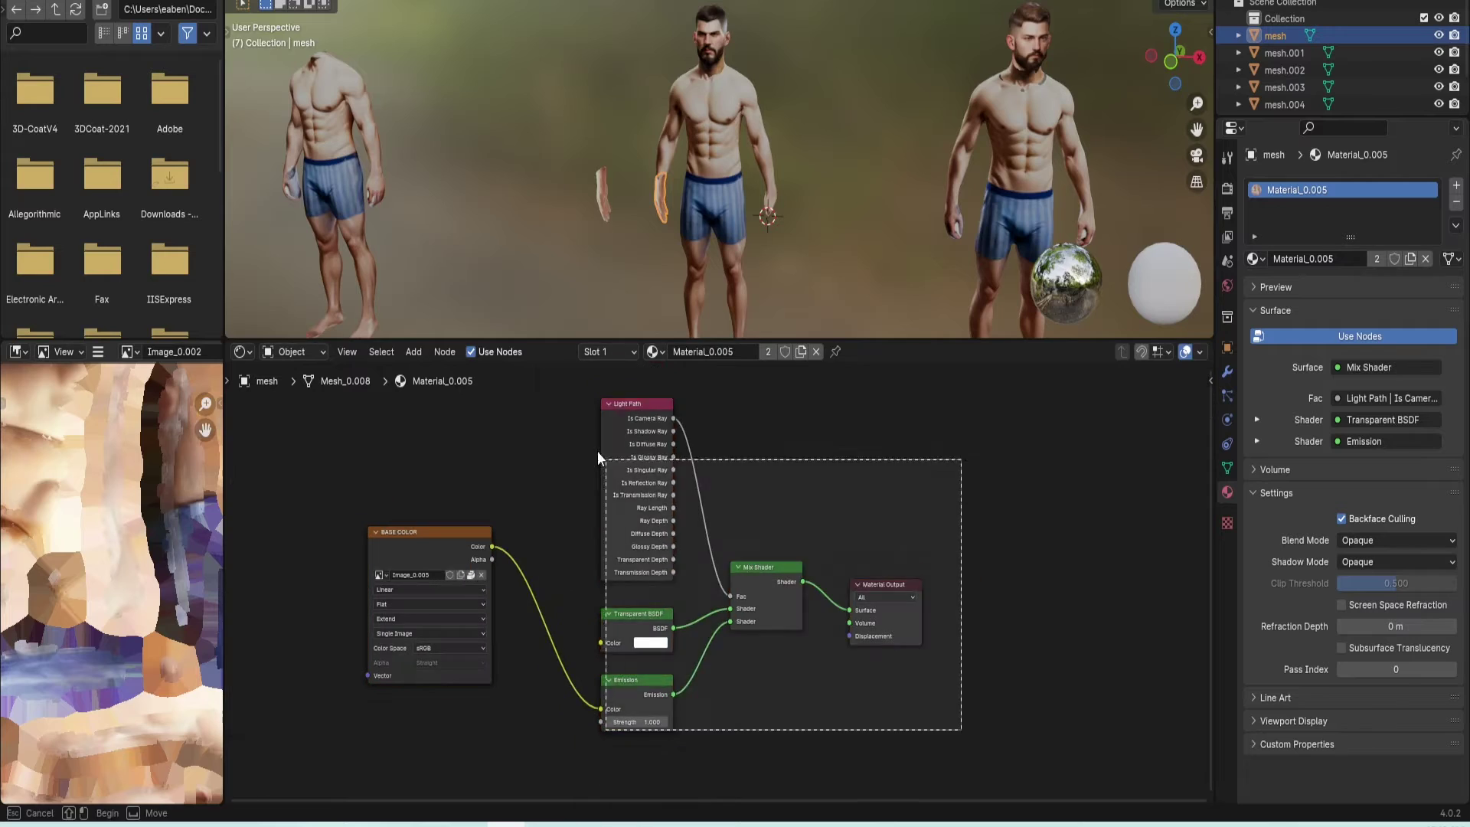
{"action": "left_click_drag", "start_coordinate": [491, 547], "coordinate": [546, 530]}
{"action": "left_click_drag", "start_coordinate": [679, 490], "coordinate": [737, 691]}
{"action": "scroll", "coordinate": [667, 214], "scroll_direction": "up", "scroll_amount": 4}
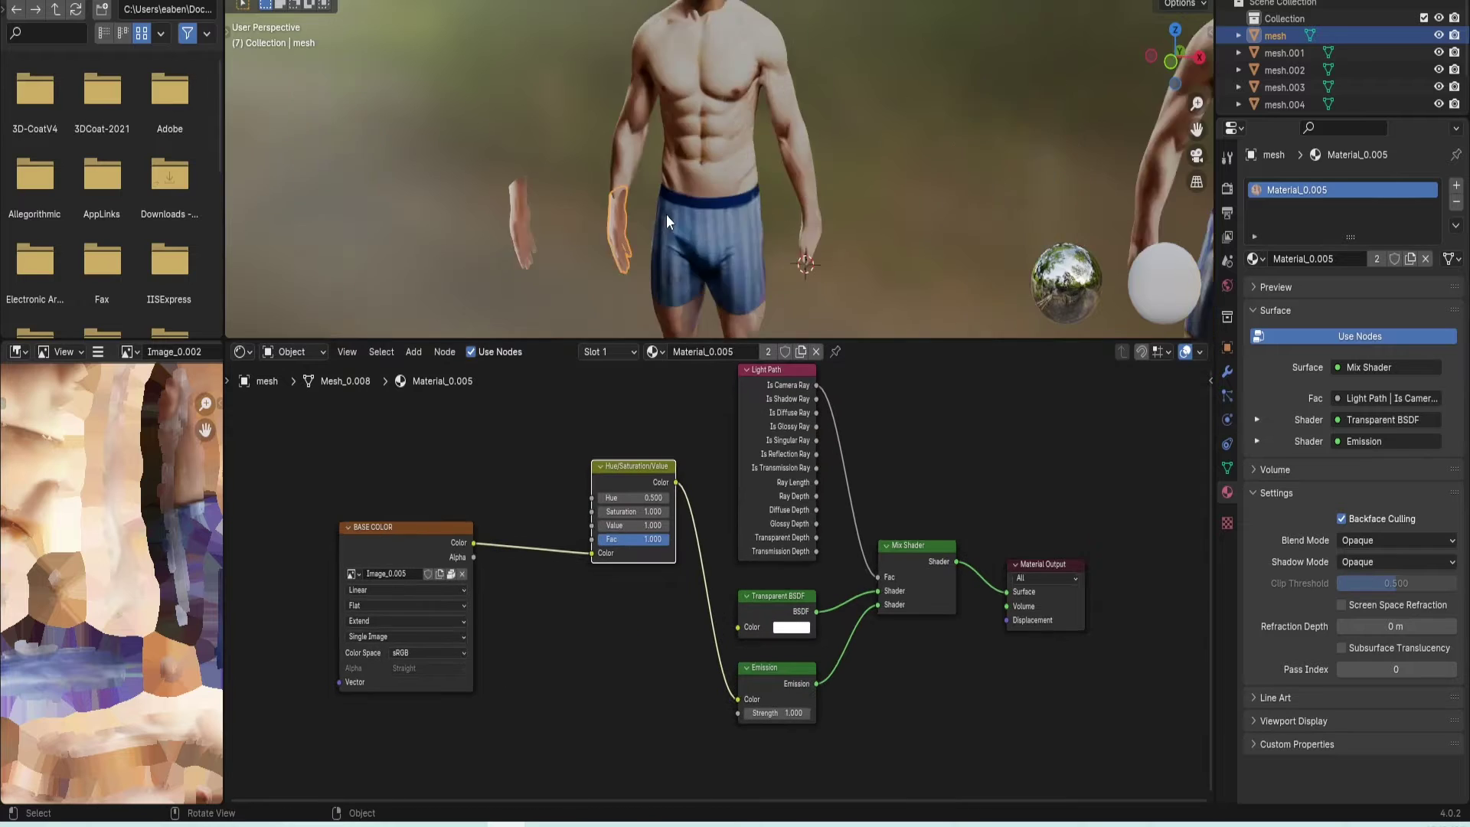
{"action": "middle_click_drag", "start_coordinate": [665, 214], "coordinate": [741, 176]}
{"action": "scroll", "coordinate": [689, 192], "scroll_direction": "up", "scroll_amount": 3}
{"action": "middle_click_drag", "start_coordinate": [659, 253], "coordinate": [712, 154], "text": "shift"}
{"action": "scroll", "coordinate": [602, 595], "scroll_direction": "up", "scroll_amount": 7}
{"action": "left_click_drag", "start_coordinate": [593, 492], "coordinate": [536, 491]}
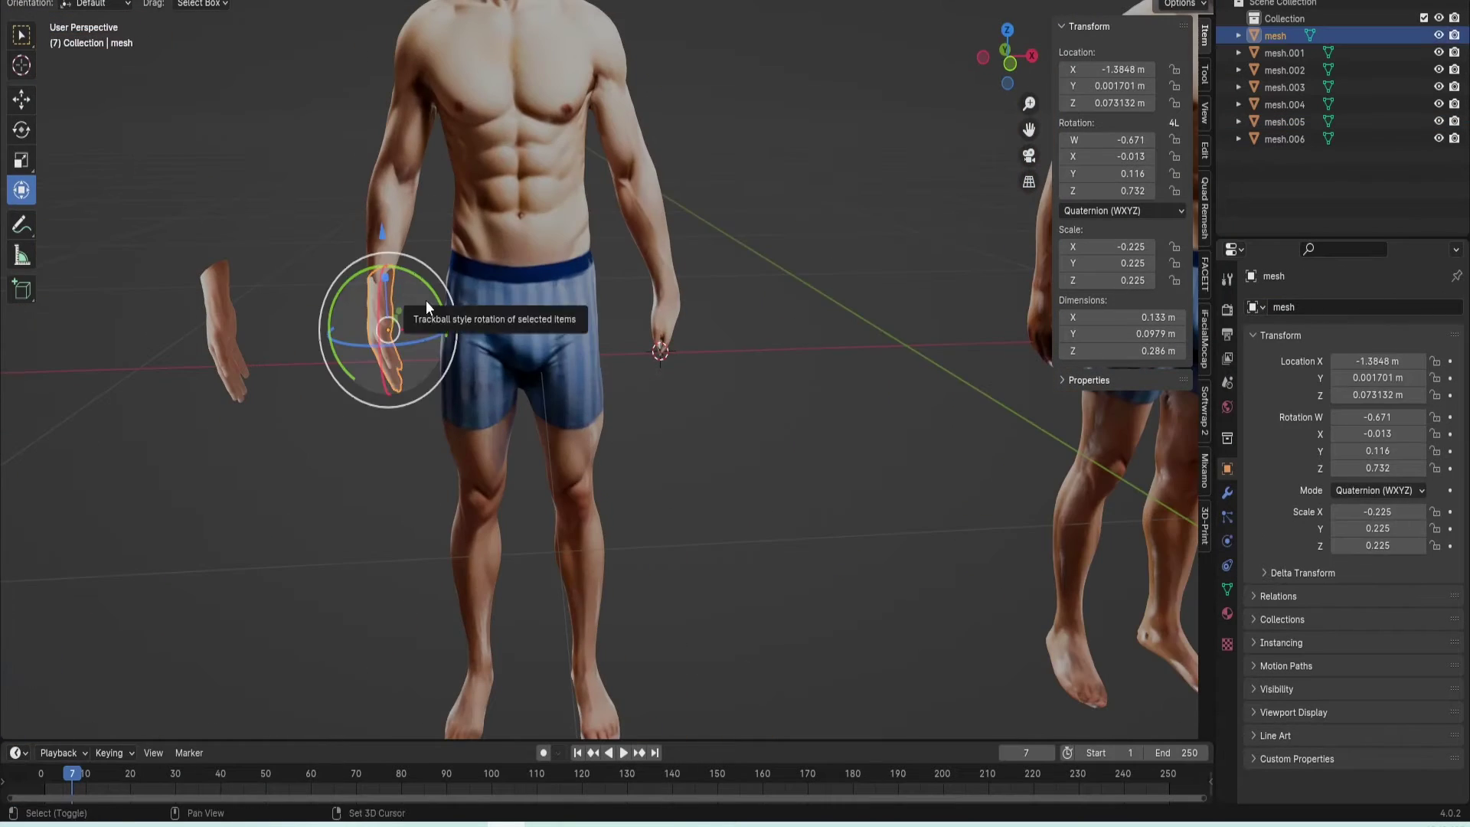
- Duplicate the fitted right hand, mirror the copy and position it along Y at the body's left wrist
{"action": "key", "text": "shift+d"}
{"action": "right_click", "coordinate": [425, 300]}
{"action": "right_click", "coordinate": [426, 300]}
{"action": "left_click", "coordinate": [480, 329]}
{"action": "middle_click_drag", "start_coordinate": [802, 264], "coordinate": [682, 378]}
{"action": "left_click", "coordinate": [695, 321]}
{"action": "key", "text": "g"}
{"action": "key", "text": "y"}
{"action": "left_click", "coordinate": [732, 331]}
{"action": "left_click", "coordinate": [746, 334]}
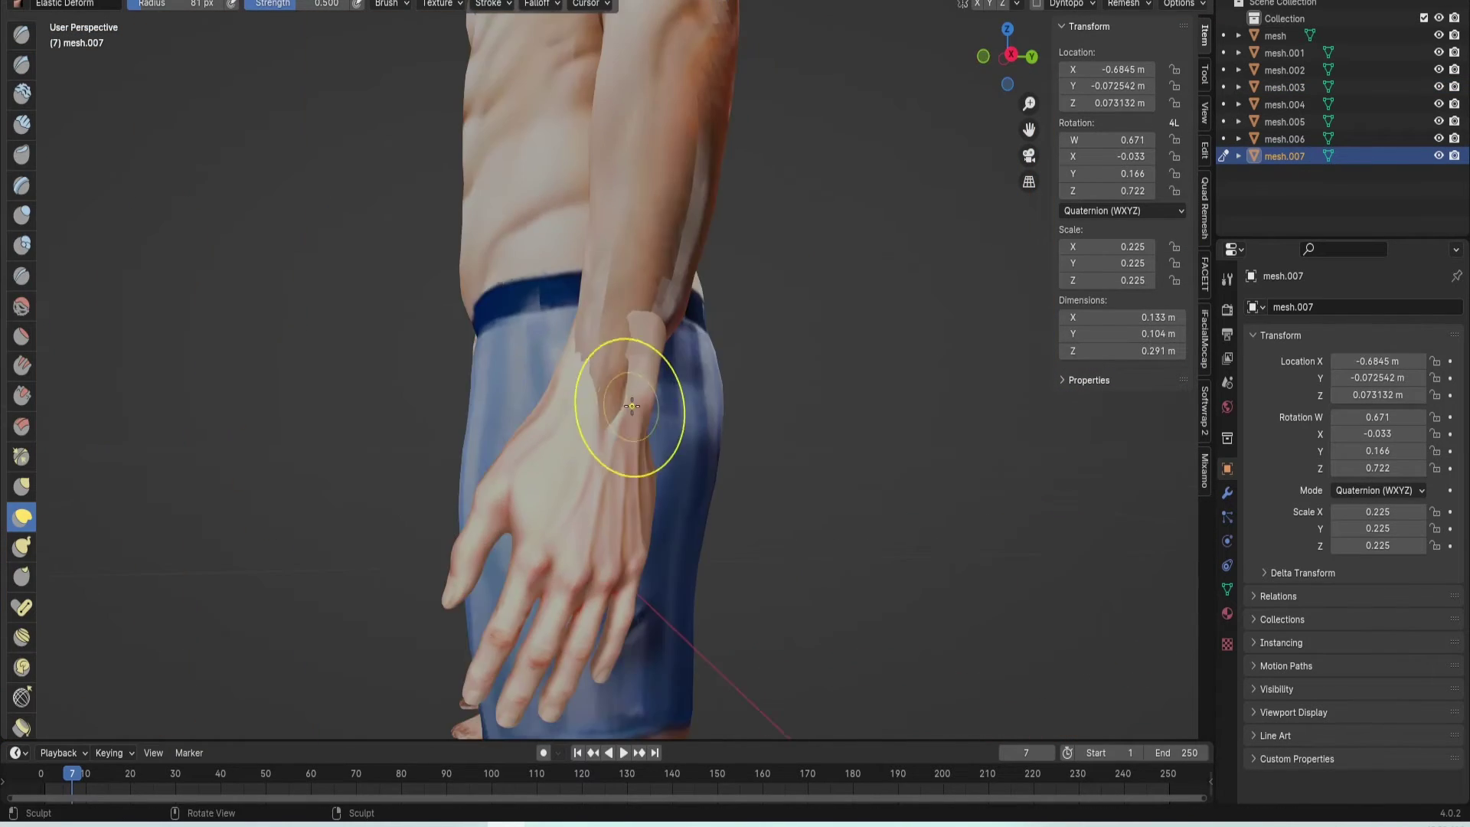
- Reshape the body's left wrist with the Elastic Deform brush so it blends into the hand
{"action": "middle_click_drag", "start_coordinate": [632, 406], "coordinate": [661, 253]}
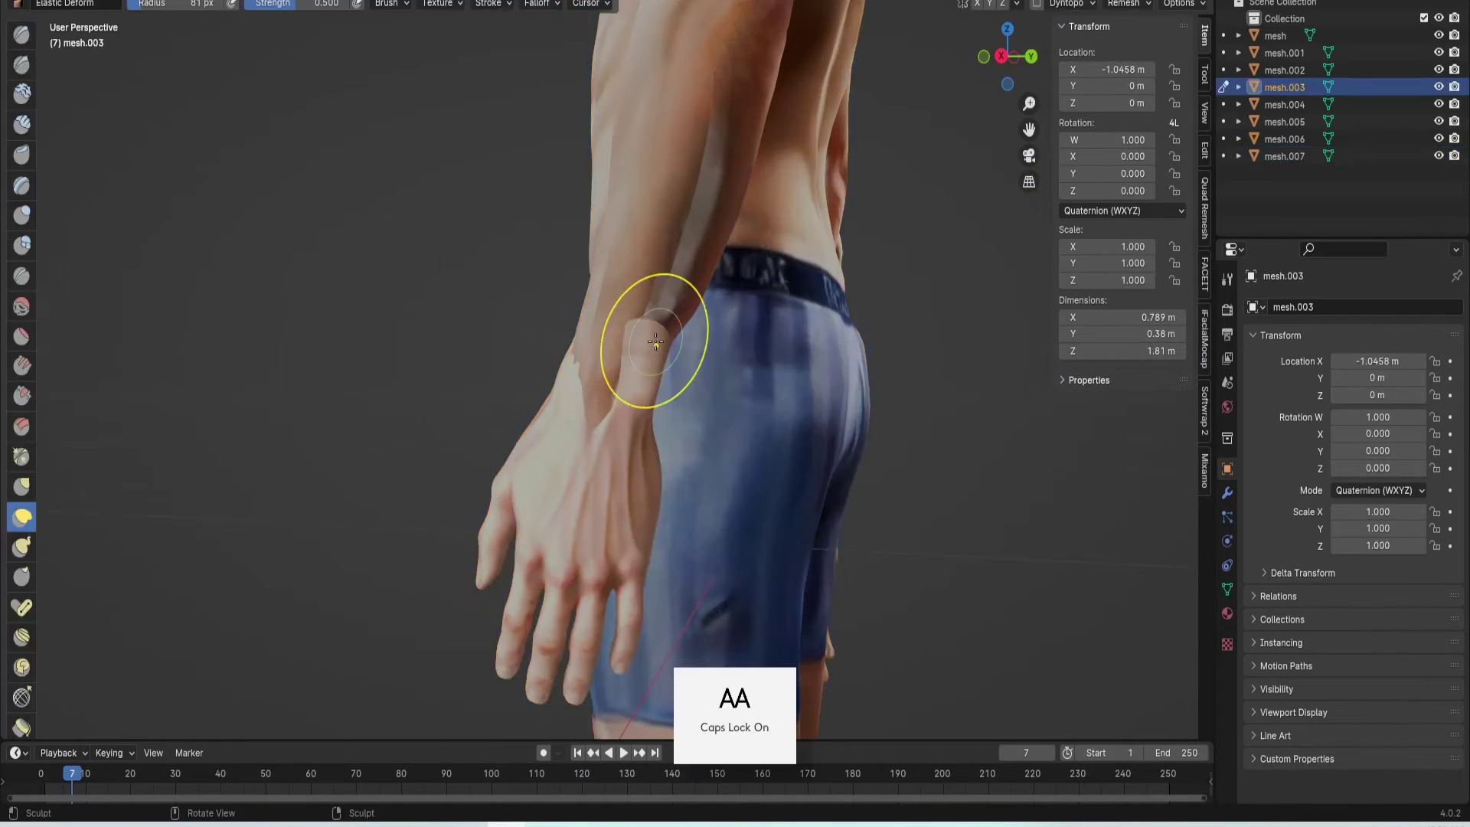
{"action": "mouse_move", "coordinate": [735, 360]}
{"action": "left_mouse_down", "text": "alt"}
{"action": "mouse_move", "coordinate": [571, 364]}
{"action": "mouse_move", "coordinate": [723, 360]}
{"action": "left_mouse_up", "text": "alt"}
{"action": "key", "text": "x"}
{"action": "left_click_drag", "start_coordinate": [544, 383], "coordinate": [739, 400], "text": "alt"}
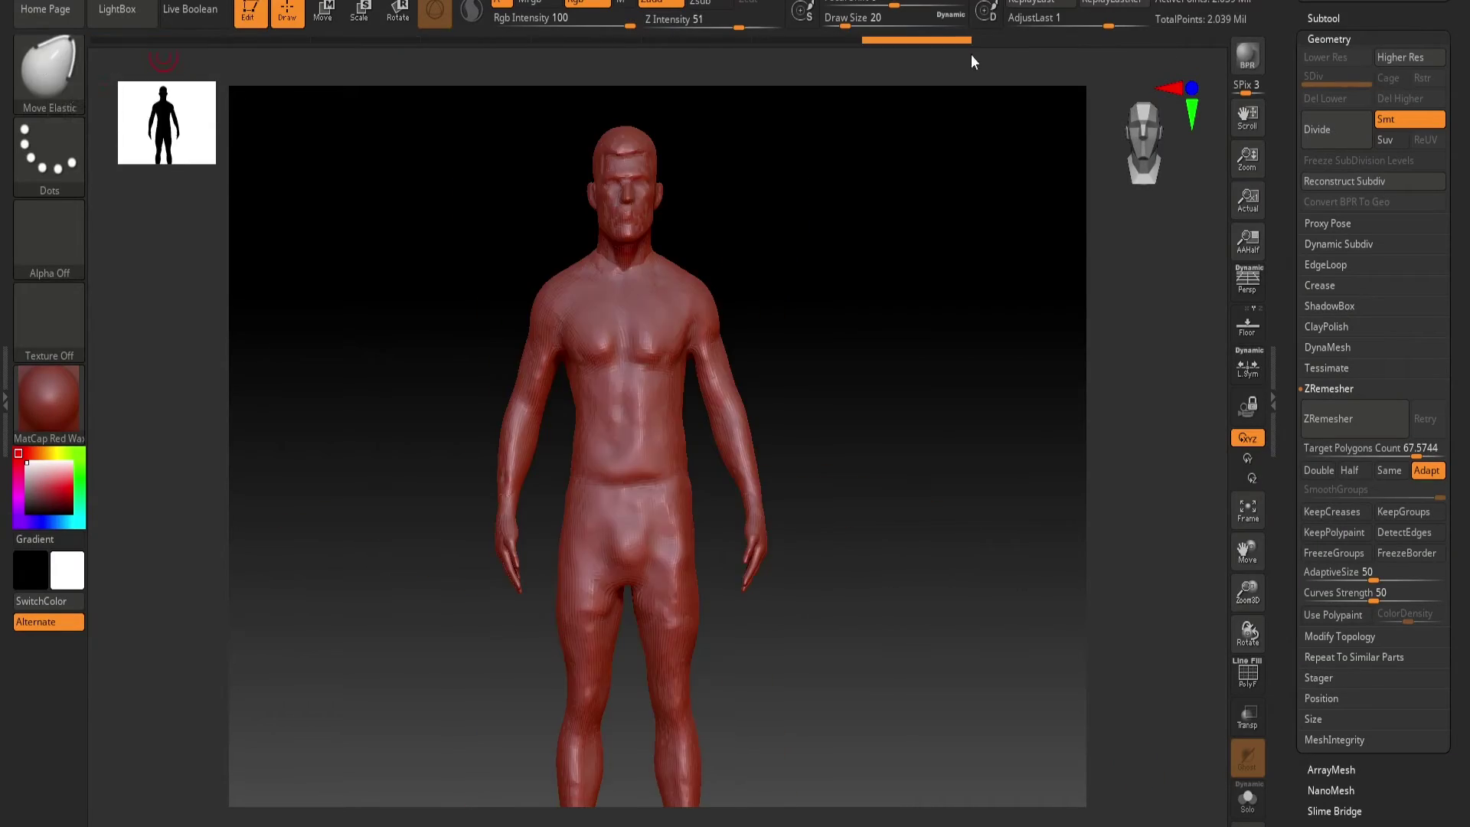
- Switch to ZBrush and draw closed ZRemesherGuides loops around both eyes at draw size 3
{"action": "key", "text": "b"}
{"action": "key", "text": "z"}
{"action": "key", "text": "r"}
{"action": "mouse_move", "coordinate": [942, 169]}
{"action": "right_mouse_down", "text": "ctrl"}
{"action": "mouse_move", "coordinate": [919, 342]}
{"action": "mouse_move", "coordinate": [949, 586]}
{"action": "right_mouse_up", "text": "ctrl"}
{"action": "key", "text": "["}
{"action": "right_click_drag", "start_coordinate": [777, 393], "coordinate": [628, 428]}
{"action": "right_click_drag", "start_coordinate": [912, 367], "coordinate": [808, 460], "text": "alt"}
{"action": "mouse_move", "coordinate": [807, 383]}
{"action": "right_mouse_down"}
{"action": "mouse_move", "coordinate": [1004, 230]}
{"action": "mouse_move", "coordinate": [913, 461]}
{"action": "mouse_move", "coordinate": [984, 405]}
{"action": "right_mouse_up"}
{"action": "mouse_move", "coordinate": [604, 345]}
{"action": "left_mouse_down"}
{"action": "mouse_move", "coordinate": [499, 358]}
{"action": "mouse_move", "coordinate": [605, 344]}
{"action": "left_mouse_up"}
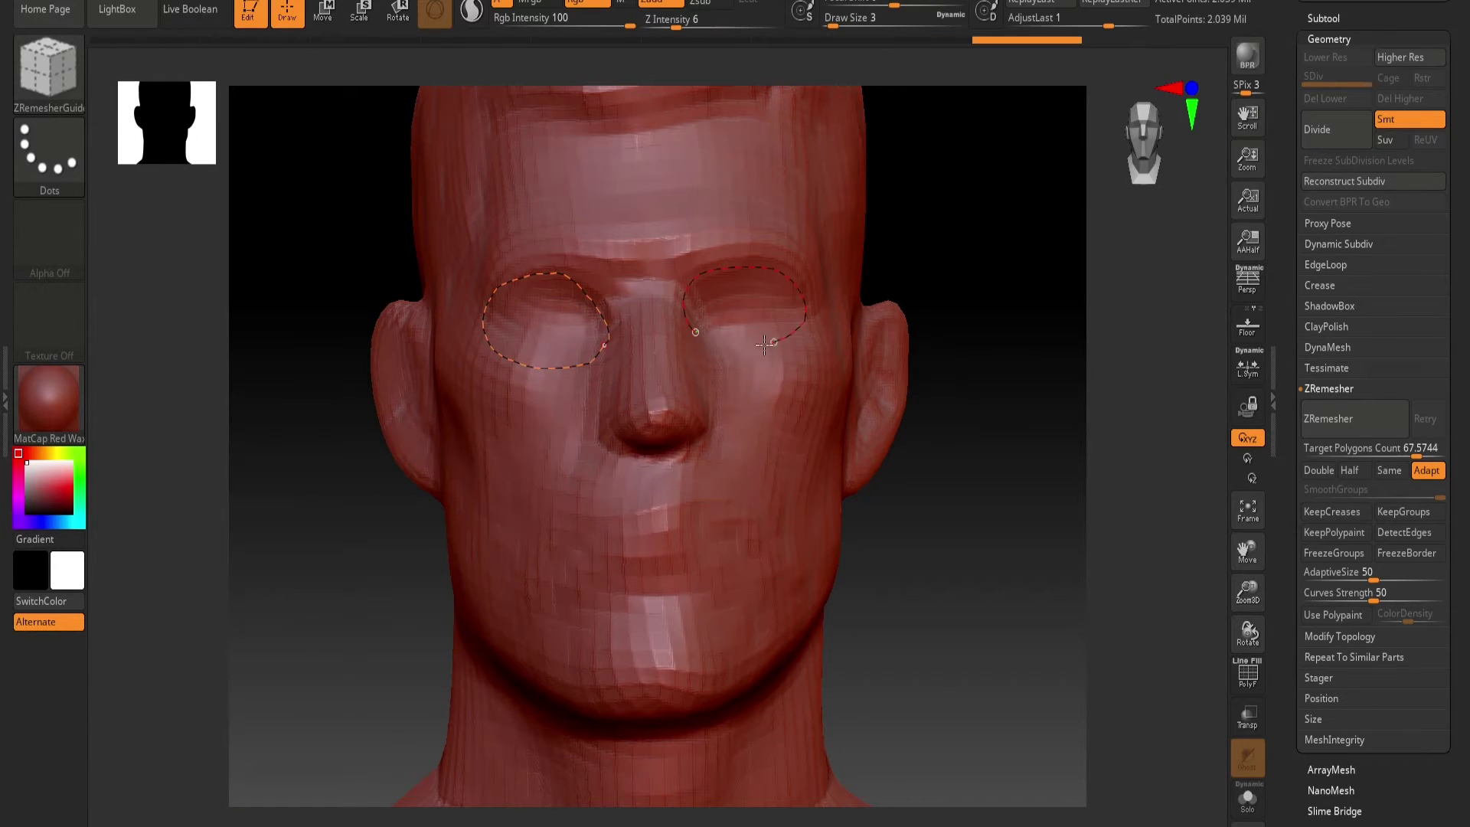
{"action": "left_click_drag", "start_coordinate": [745, 345], "coordinate": [696, 333]}
- Draw one guide loop enclosing both eyes across brow and nose bridge, and another around the mouth
{"action": "left_click_drag", "start_coordinate": [665, 233], "coordinate": [492, 262]}
{"action": "left_click_drag", "start_coordinate": [759, 387], "coordinate": [665, 234]}
{"action": "right_click_drag", "start_coordinate": [948, 377], "coordinate": [946, 336], "text": "ctrl"}
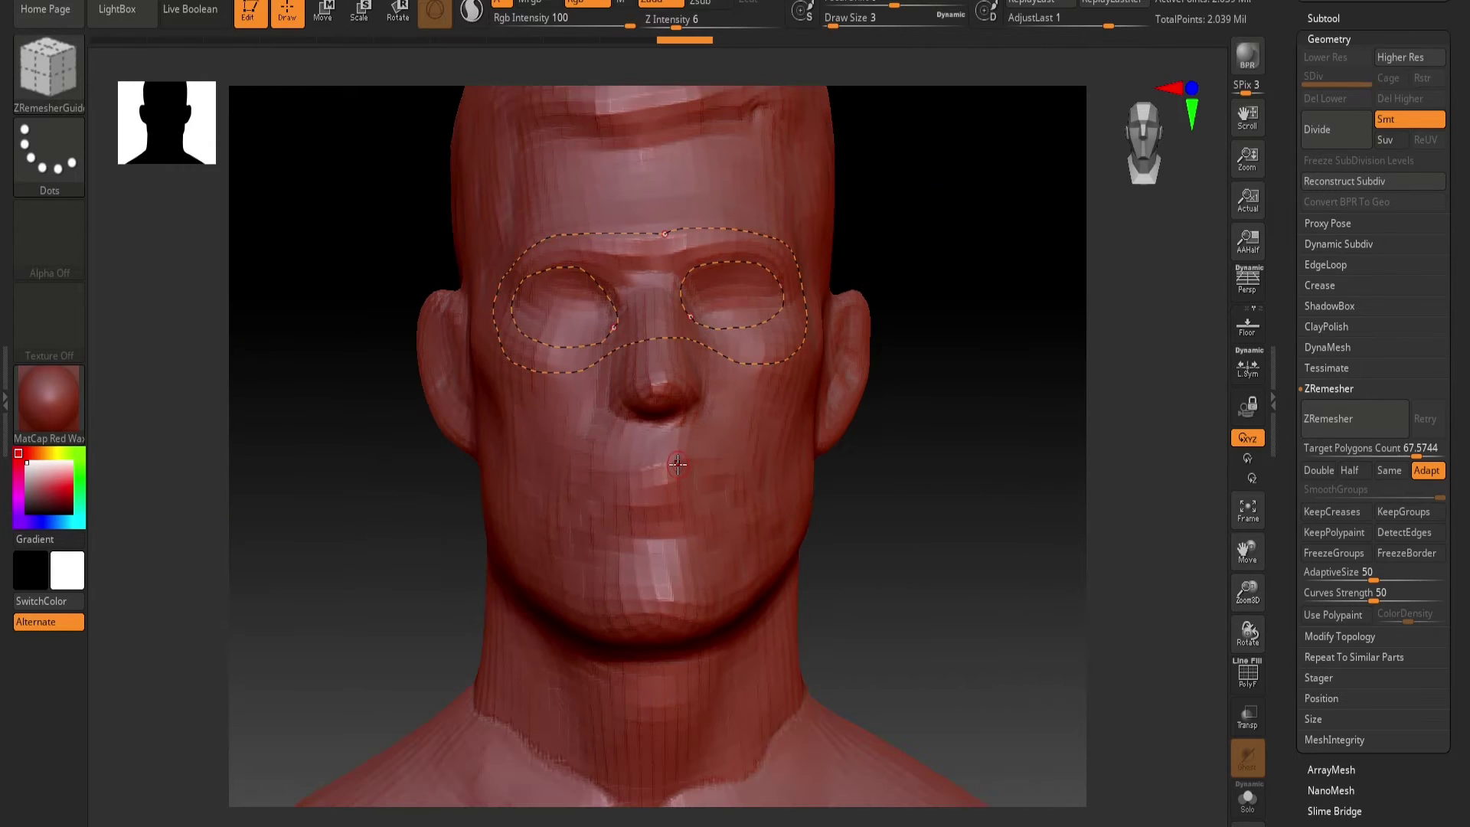
{"action": "left_click_drag", "start_coordinate": [678, 462], "coordinate": [676, 461]}
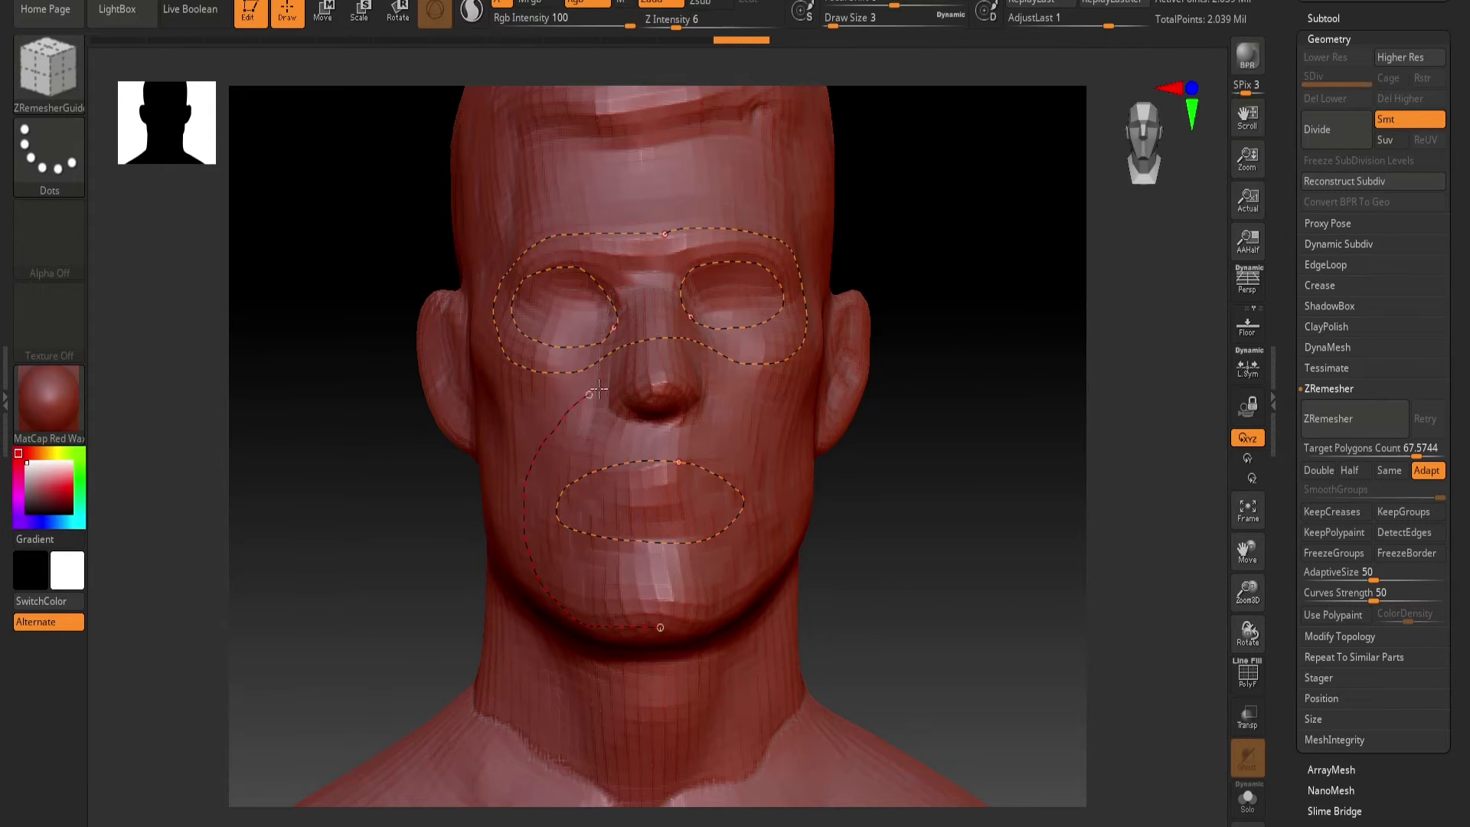
- Undo a trial cheek guide and draw a guide curve from the cheeks around the underside of the chin
{"action": "left_click_drag", "start_coordinate": [615, 381], "coordinate": [658, 627]}
{"action": "key", "text": "ctrl+z"}
{"action": "right_click_drag", "start_coordinate": [779, 739], "coordinate": [778, 656]}
{"action": "left_click_drag", "start_coordinate": [549, 492], "coordinate": [550, 490]}
{"action": "right_click_drag", "start_coordinate": [551, 490], "coordinate": [556, 571]}
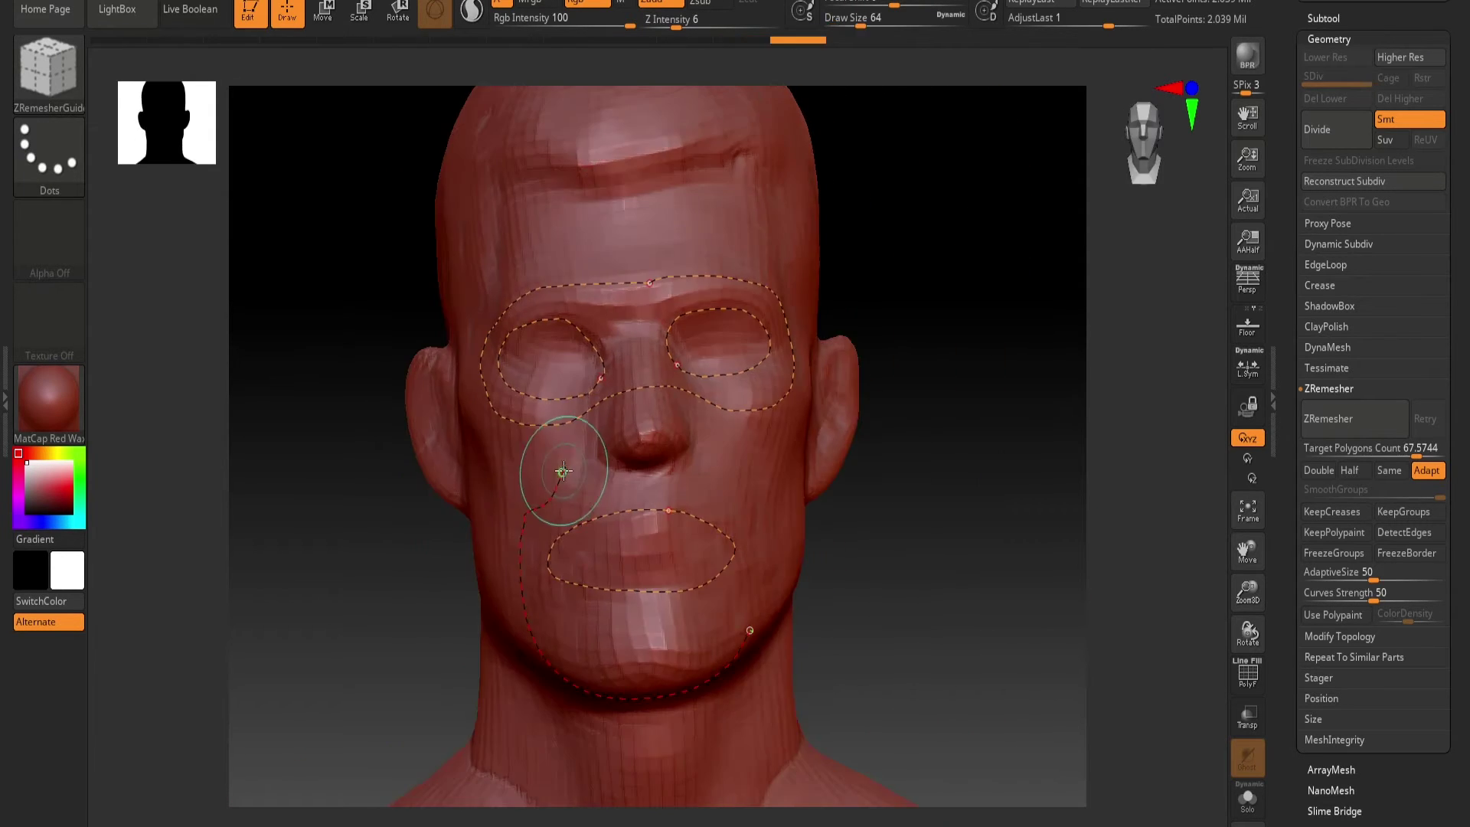
{"action": "left_click_drag", "start_coordinate": [758, 553], "coordinate": [750, 632]}
- Draw guide curves on the side of the head, looping around and inside the ear
{"action": "right_click_drag", "start_coordinate": [865, 612], "coordinate": [715, 551]}
{"action": "mouse_move", "coordinate": [766, 429]}
{"action": "right_mouse_down"}
{"action": "mouse_move", "coordinate": [932, 482]}
{"action": "mouse_move", "coordinate": [670, 521]}
{"action": "right_mouse_up"}
{"action": "left_click_drag", "start_coordinate": [687, 513], "coordinate": [692, 510]}
{"action": "right_click_drag", "start_coordinate": [691, 510], "coordinate": [751, 490]}
{"action": "right_click_drag", "start_coordinate": [536, 321], "coordinate": [540, 400], "text": "ctrl"}
{"action": "left_click_drag", "start_coordinate": [563, 345], "coordinate": [541, 389]}
{"action": "mouse_move", "coordinate": [459, 613]}
{"action": "right_mouse_down", "text": "ctrl"}
{"action": "mouse_move", "coordinate": [426, 526]}
{"action": "mouse_move", "coordinate": [766, 520]}
{"action": "right_mouse_up", "text": "ctrl"}
{"action": "right_click_drag", "start_coordinate": [497, 283], "coordinate": [503, 353], "text": "ctrl"}
{"action": "left_click_drag", "start_coordinate": [769, 365], "coordinate": [700, 286]}
{"action": "right_click_drag", "start_coordinate": [1042, 183], "coordinate": [1049, 291], "text": "ctrl"}
{"action": "mouse_move", "coordinate": [716, 437]}
{"action": "left_mouse_down"}
{"action": "mouse_move", "coordinate": [681, 329]}
{"action": "mouse_move", "coordinate": [716, 436]}
{"action": "left_mouse_up"}
{"action": "mouse_move", "coordinate": [306, 582]}
{"action": "right_mouse_down", "text": "ctrl"}
{"action": "mouse_move", "coordinate": [299, 503]}
{"action": "mouse_move", "coordinate": [302, 574]}
{"action": "right_mouse_up", "text": "ctrl"}
- Draw a guide curve around the neck, working from the back of the neck to the front
{"action": "left_click_drag", "start_coordinate": [787, 607], "coordinate": [641, 535]}
{"action": "right_click_drag", "start_coordinate": [642, 535], "coordinate": [696, 542]}
{"action": "left_click_drag", "start_coordinate": [696, 541], "coordinate": [571, 512]}
{"action": "right_click_drag", "start_coordinate": [570, 511], "coordinate": [799, 254]}
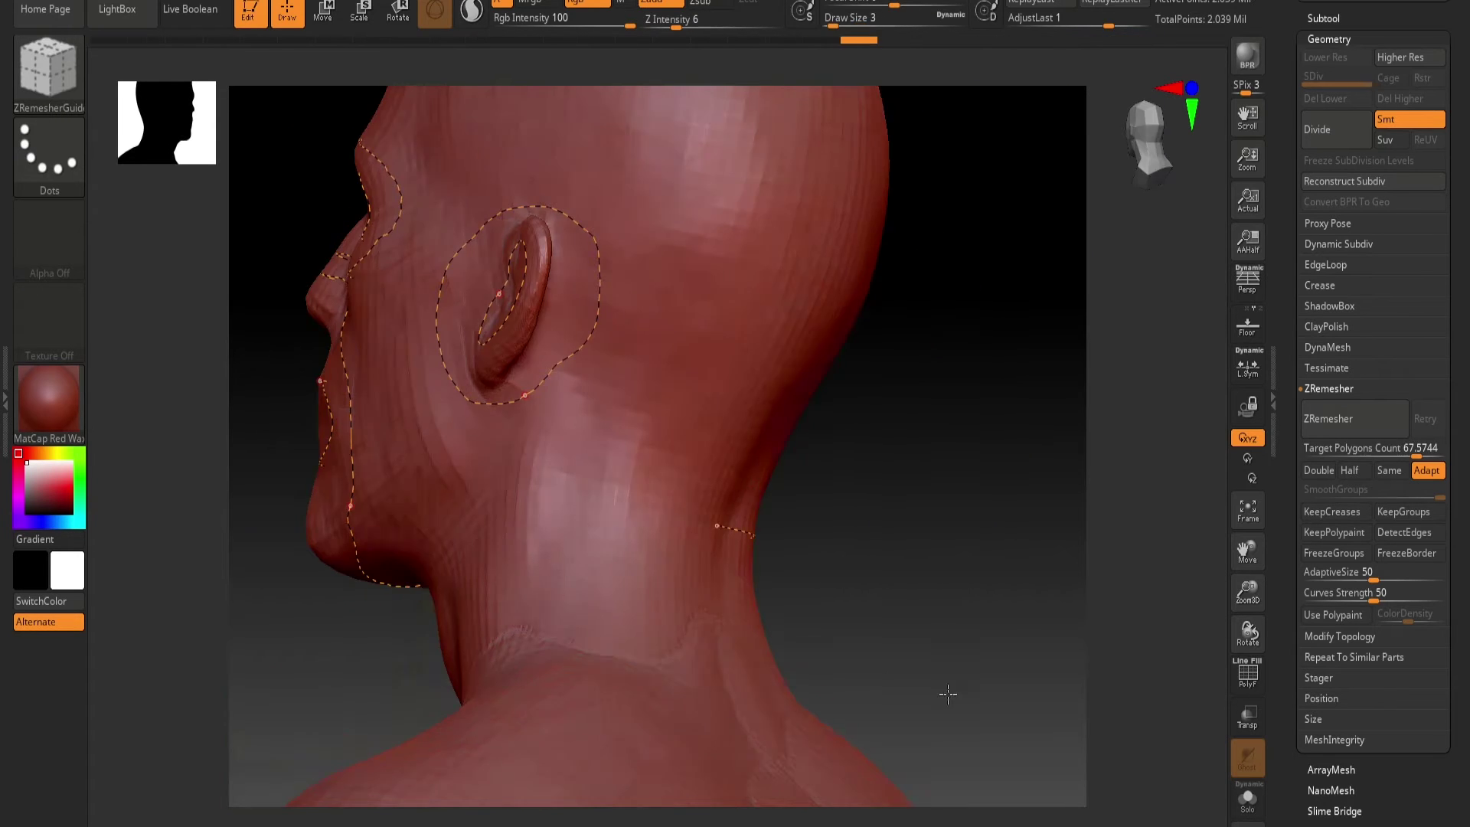
{"action": "left_click_drag", "start_coordinate": [719, 526], "coordinate": [546, 532]}
{"action": "right_click_drag", "start_coordinate": [853, 502], "coordinate": [1018, 429]}
{"action": "left_click_drag", "start_coordinate": [565, 579], "coordinate": [767, 511]}
{"action": "mouse_move", "coordinate": [842, 529]}
{"action": "right_mouse_down", "text": "ctrl"}
{"action": "mouse_move", "coordinate": [824, 459]}
{"action": "mouse_move", "coordinate": [497, 498]}
{"action": "mouse_move", "coordinate": [958, 509]}
{"action": "mouse_move", "coordinate": [957, 563]}
{"action": "right_mouse_up", "text": "ctrl"}
- Draw a guide loop around the base of the neck along the collar area
{"action": "left_click_drag", "start_coordinate": [732, 545], "coordinate": [570, 501]}
{"action": "mouse_move", "coordinate": [570, 501]}
{"action": "right_mouse_down"}
{"action": "mouse_move", "coordinate": [995, 459]}
{"action": "mouse_move", "coordinate": [1072, 467]}
{"action": "right_mouse_up"}
{"action": "left_click_drag", "start_coordinate": [657, 527], "coordinate": [705, 549]}
{"action": "right_click_drag", "start_coordinate": [705, 549], "coordinate": [957, 528], "text": "shift"}
{"action": "left_click_drag", "start_coordinate": [834, 582], "coordinate": [655, 595]}
{"action": "right_click_drag", "start_coordinate": [576, 546], "coordinate": [865, 529]}
{"action": "left_click_drag", "start_coordinate": [639, 588], "coordinate": [728, 604]}
{"action": "right_click_drag", "start_coordinate": [866, 553], "coordinate": [1018, 543], "text": "shift"}
{"action": "mouse_move", "coordinate": [919, 597]}
{"action": "right_mouse_down", "text": "alt"}
{"action": "mouse_move", "coordinate": [886, 483]}
{"action": "mouse_move", "coordinate": [850, 490]}
{"action": "right_mouse_up", "text": "alt"}
{"action": "right_click_drag", "start_coordinate": [850, 490], "coordinate": [712, 222], "text": "alt"}
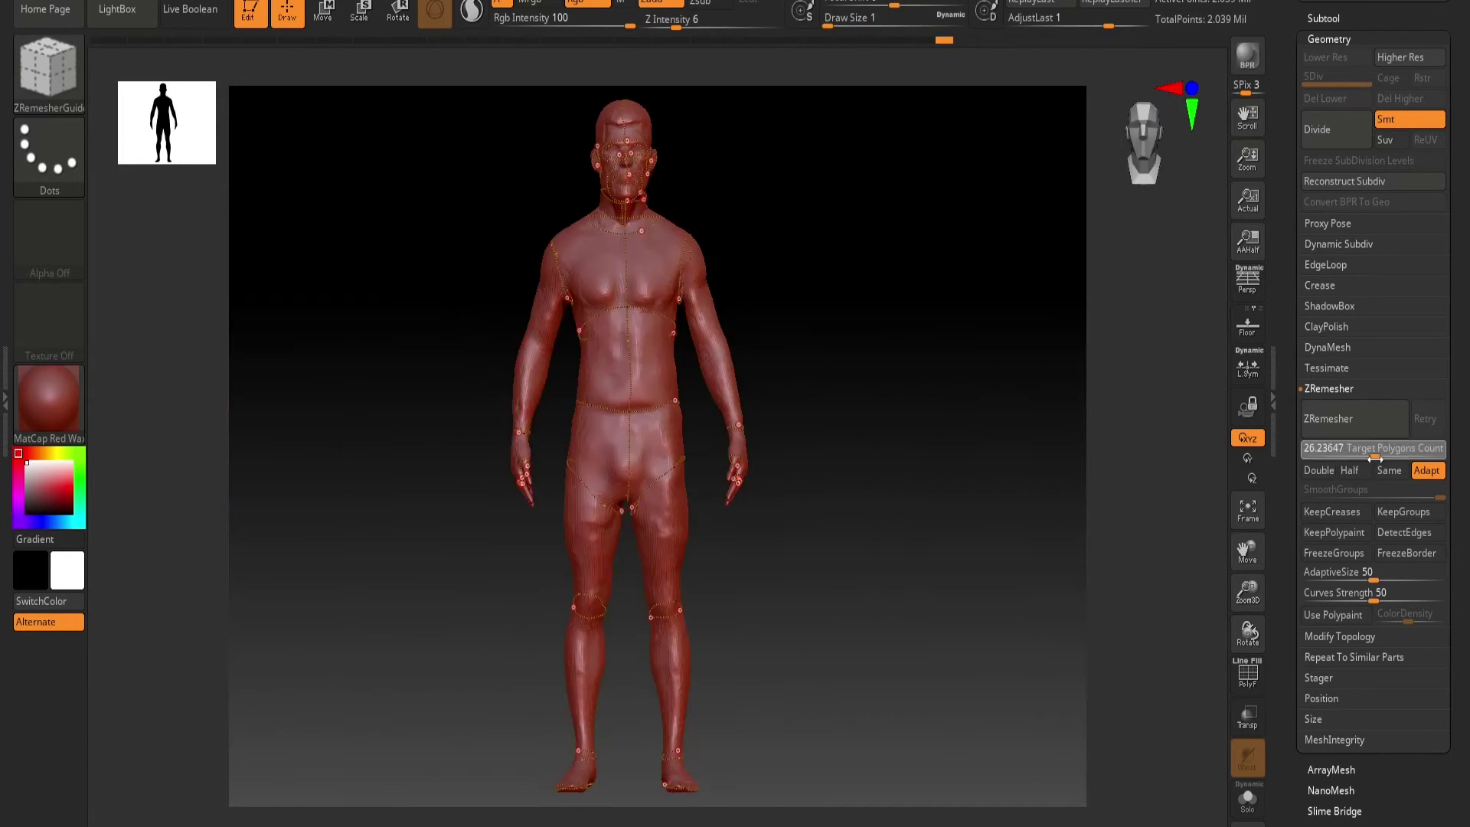
- Undo the ZRemesher pass and remesh the body with a target polygon count of 27.42434, with PolyFrame shown
{"action": "key", "text": "shift+f"}
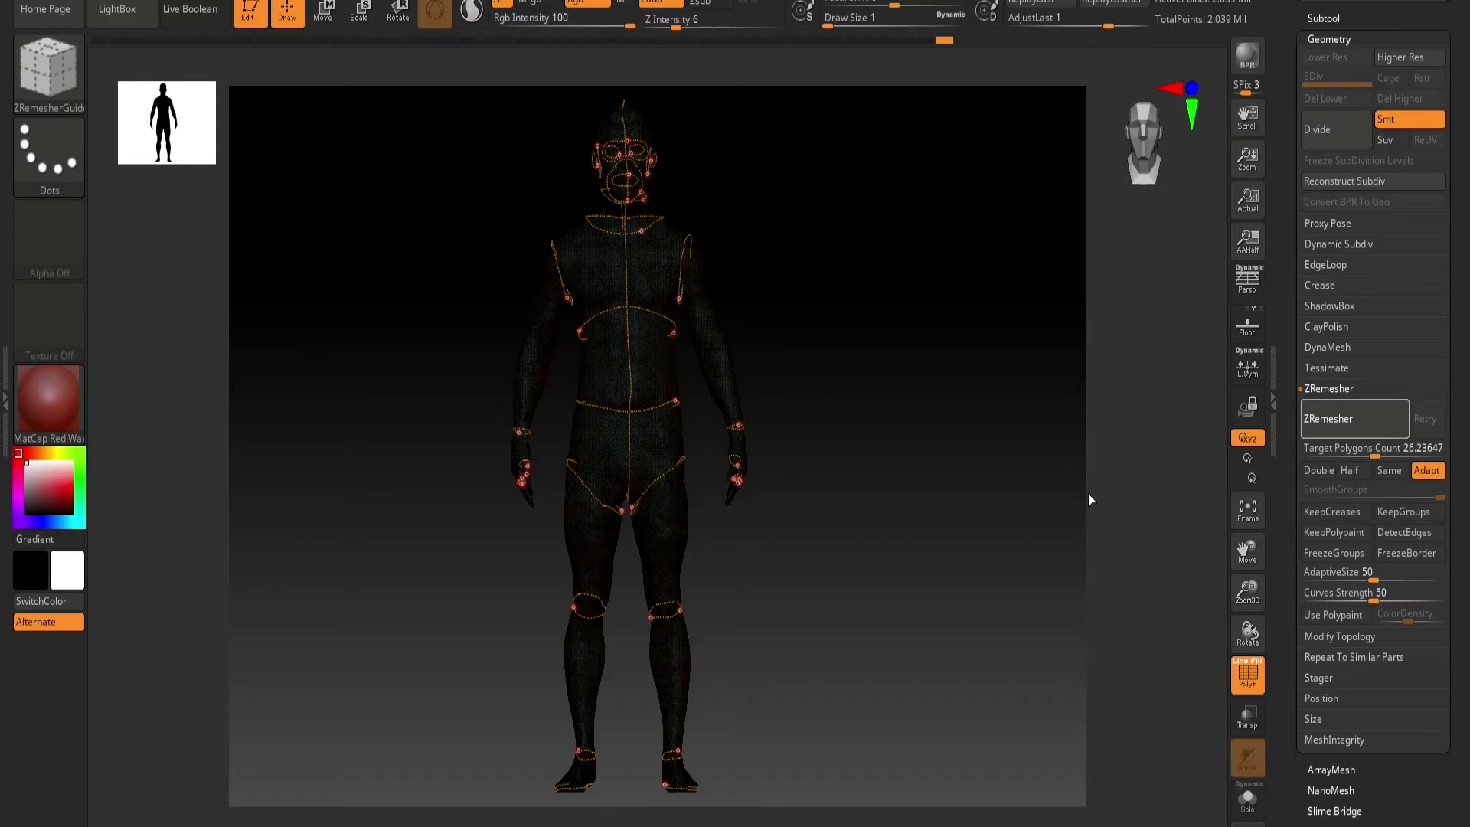
{"action": "right_click_drag", "start_coordinate": [826, 585], "coordinate": [899, 356], "text": "alt"}
{"action": "right_click_drag", "start_coordinate": [866, 416], "coordinate": [934, 291], "text": "alt"}
{"action": "key", "text": "ctrl+z"}
{"action": "left_click", "coordinate": [1371, 453]}
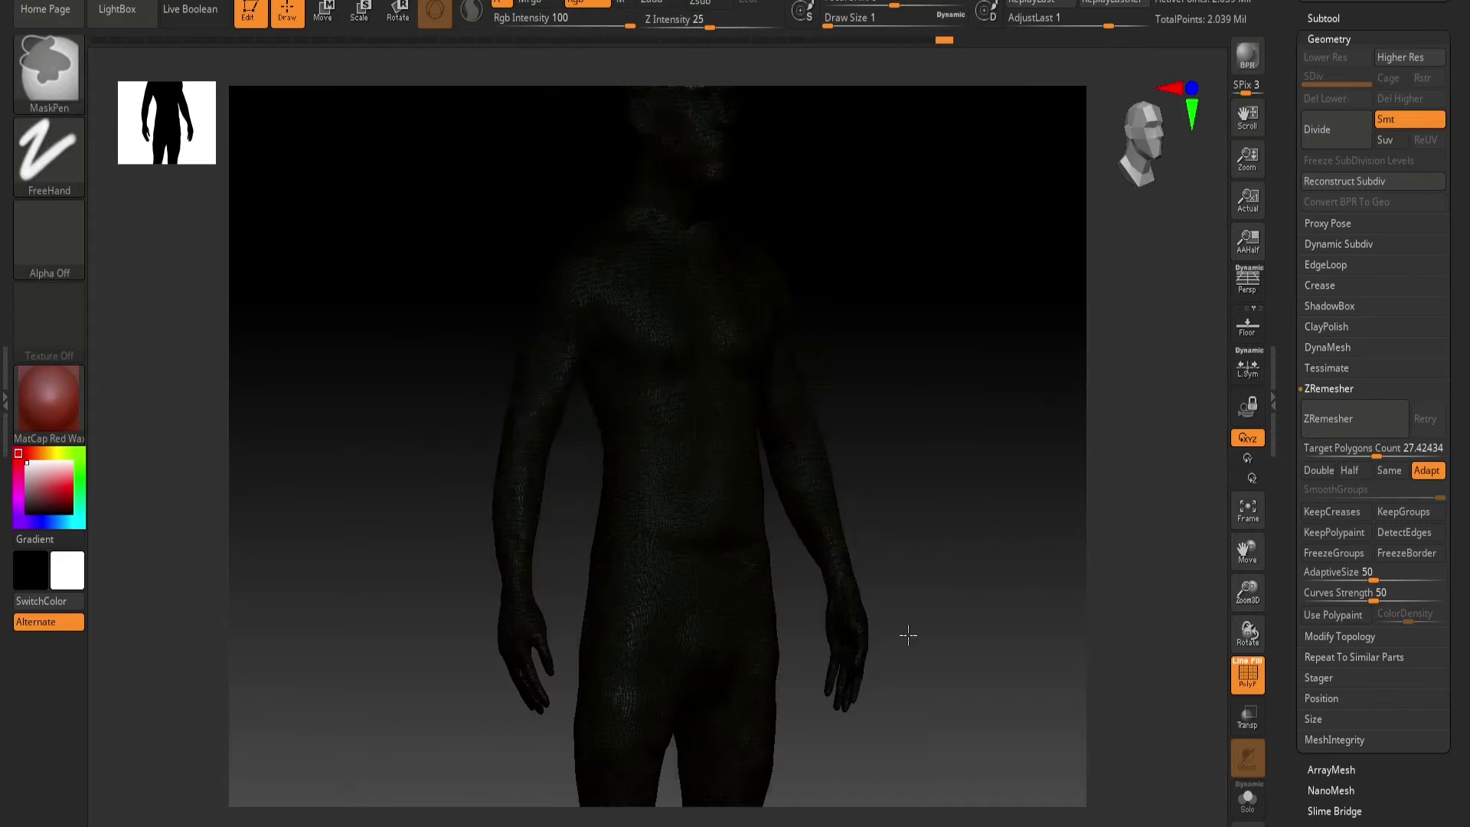
{"action": "left_click", "coordinate": [1332, 512]}
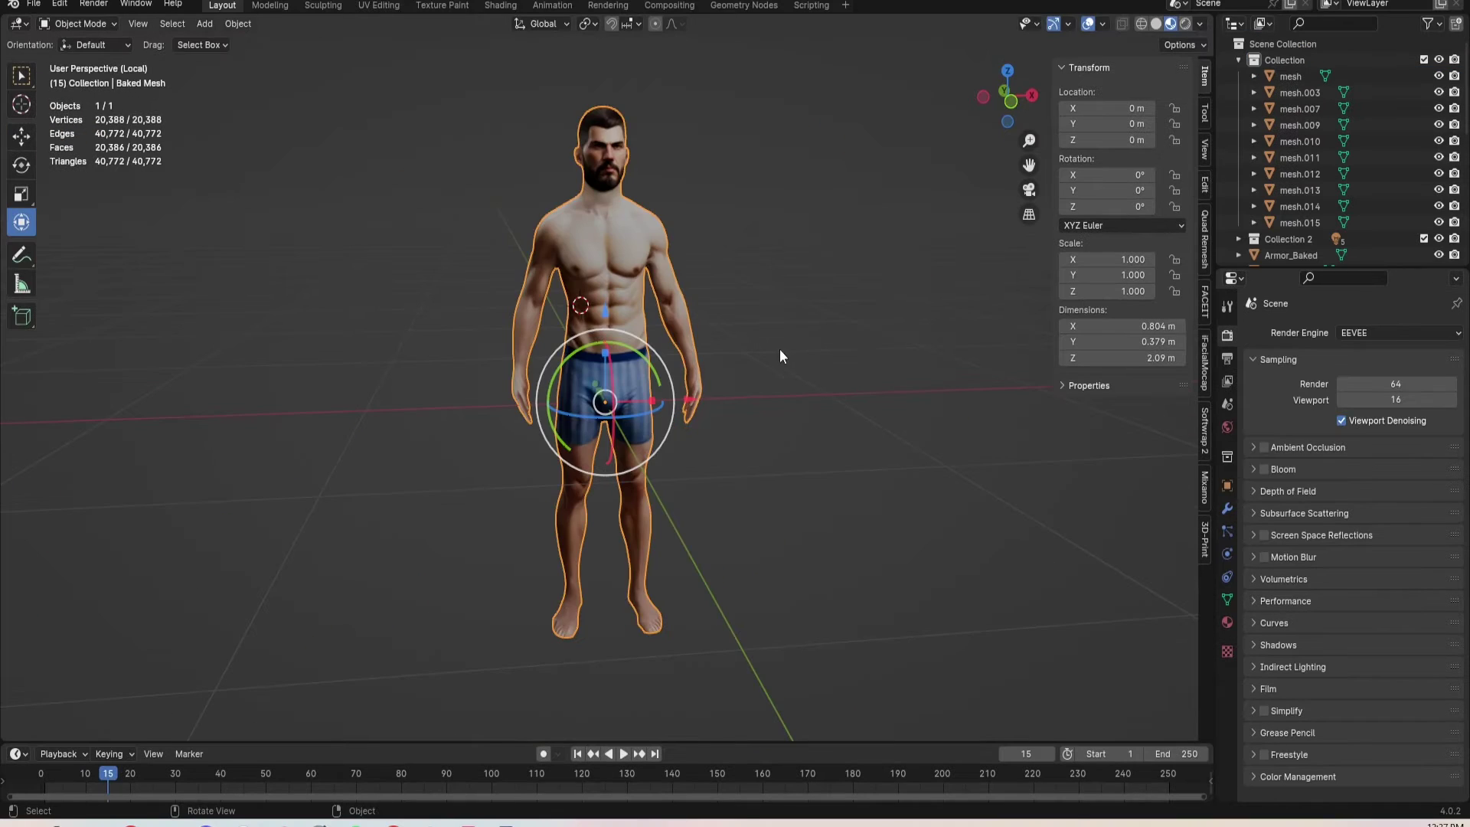
- Switch to Blender and examine the baked mesh with its Character_Bake texture and material nodes in the Shading workspace
{"action": "left_click", "coordinate": [786, 338]}
{"action": "middle_click_drag", "start_coordinate": [788, 335], "coordinate": [747, 360]}
{"action": "key", "text": "a"}
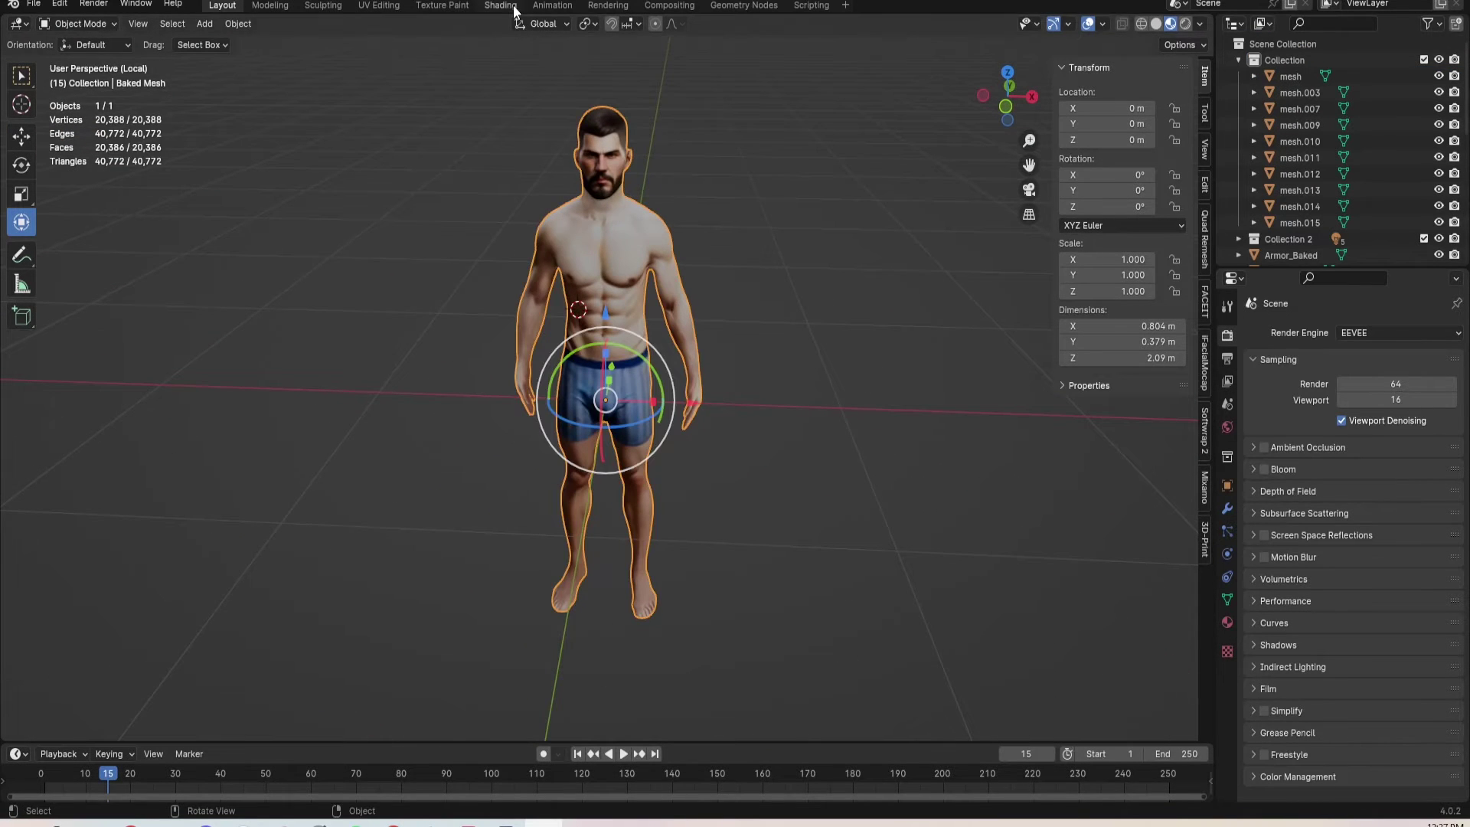
{"action": "left_click", "coordinate": [502, 6]}
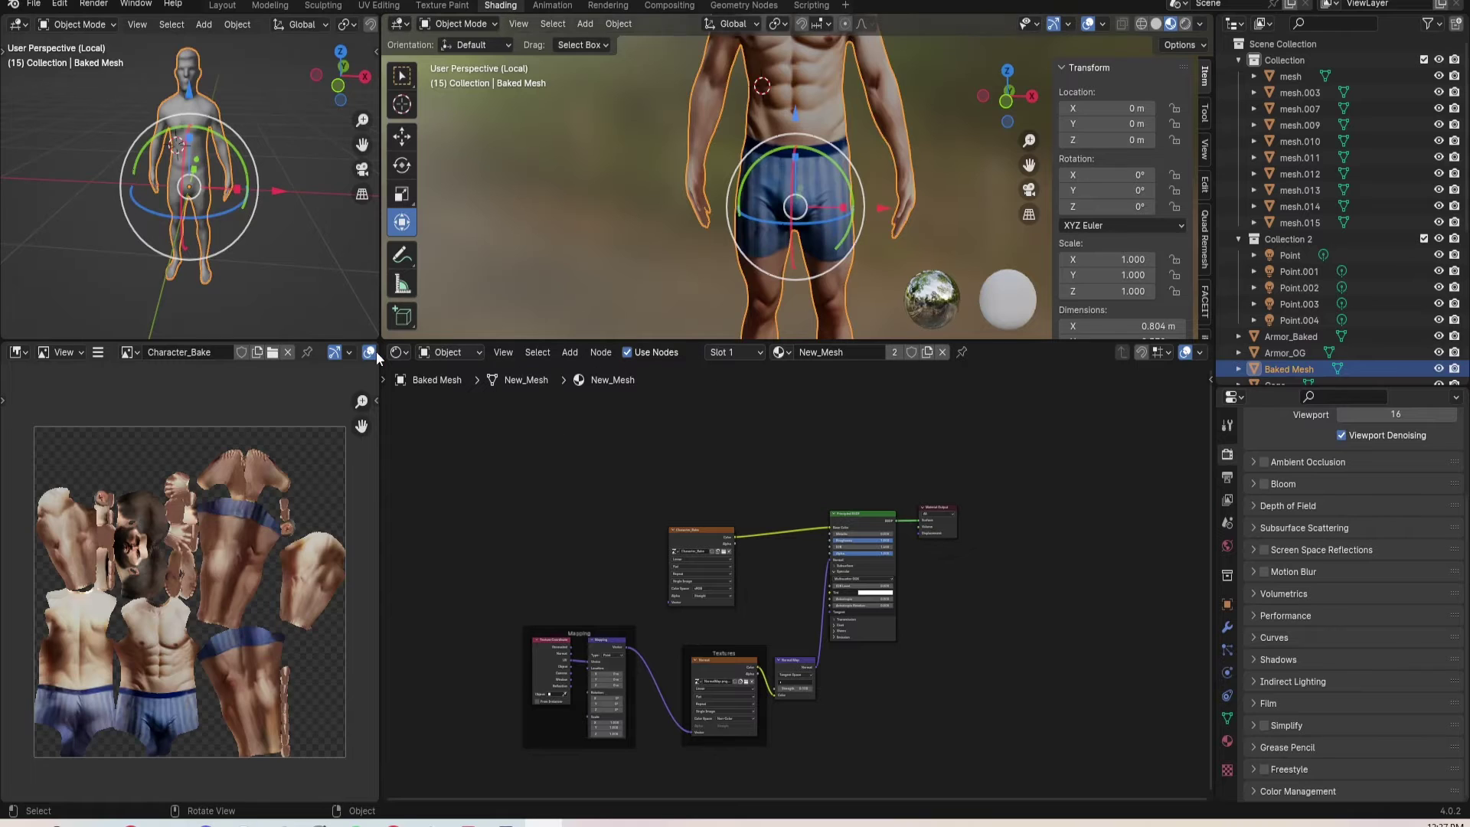
{"action": "scroll", "coordinate": [275, 594], "scroll_direction": "up", "scroll_amount": 3}
{"action": "middle_click_drag", "start_coordinate": [115, 593], "coordinate": [88, 565]}
{"action": "middle_click_drag", "start_coordinate": [260, 545], "coordinate": [244, 596]}
{"action": "scroll", "coordinate": [859, 300], "scroll_direction": "down", "scroll_amount": 4}
{"action": "mouse_move", "coordinate": [902, 195]}
{"action": "middle_mouse_down"}
{"action": "mouse_move", "coordinate": [552, 210]}
{"action": "mouse_move", "coordinate": [877, 208]}
{"action": "middle_mouse_up"}
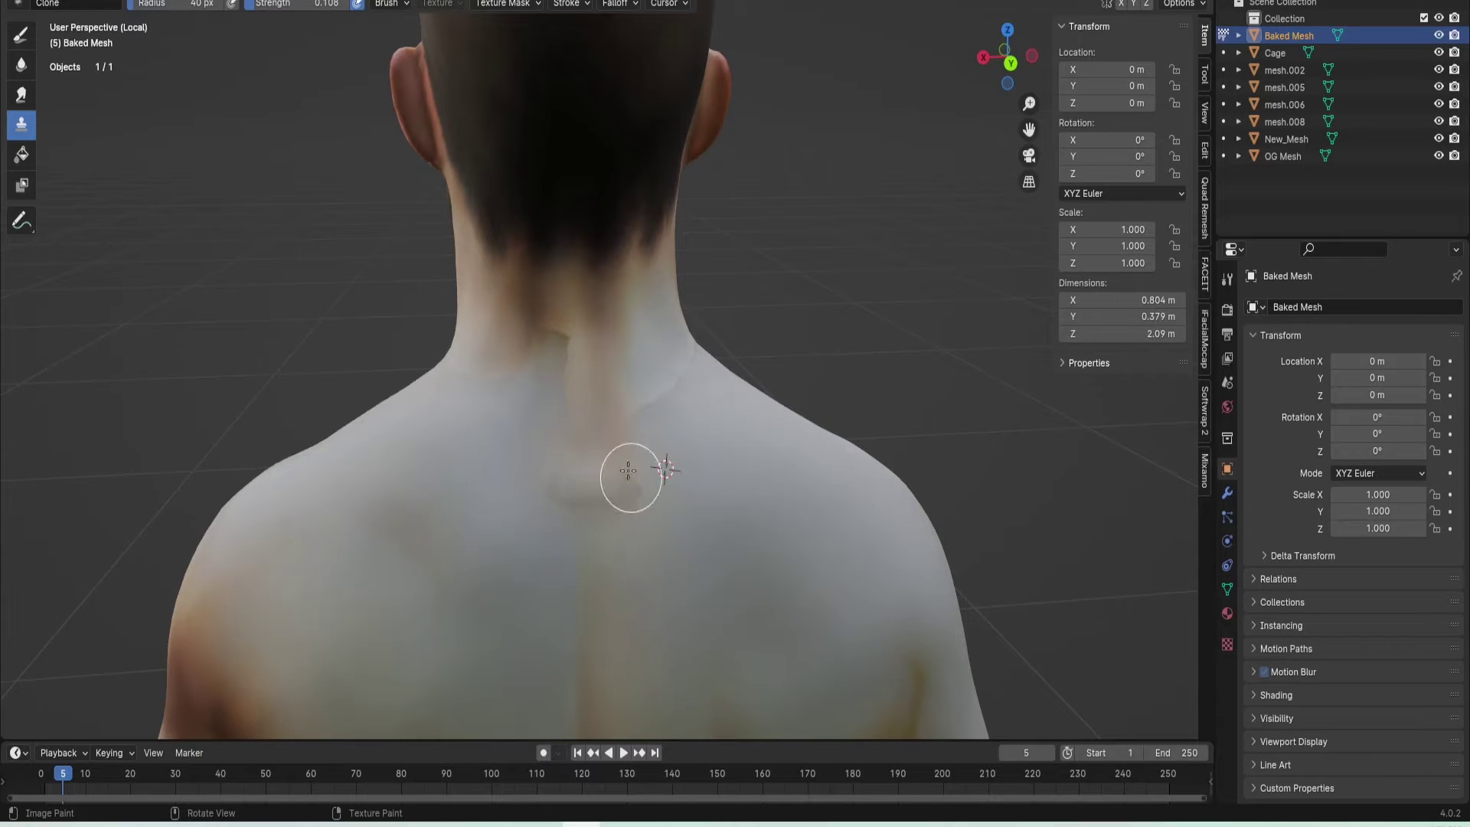
- Clone clean skin over the patchy seam running down the nape and the middle of the upper back
{"action": "mouse_move", "coordinate": [628, 470]}
{"action": "left_mouse_down"}
{"action": "mouse_move", "coordinate": [587, 476]}
{"action": "mouse_move", "coordinate": [636, 528]}
{"action": "mouse_move", "coordinate": [608, 451]}
{"action": "left_mouse_up"}
{"action": "mouse_move", "coordinate": [682, 469]}
{"action": "middle_mouse_down"}
{"action": "mouse_move", "coordinate": [605, 496]}
{"action": "mouse_move", "coordinate": [686, 487]}
{"action": "middle_mouse_up"}
{"action": "left_click", "coordinate": [542, 439], "text": "ctrl"}
{"action": "left_click_drag", "start_coordinate": [571, 470], "coordinate": [614, 460]}
{"action": "mouse_move", "coordinate": [754, 527]}
{"action": "middle_mouse_down"}
{"action": "mouse_move", "coordinate": [811, 483]}
{"action": "mouse_move", "coordinate": [675, 437]}
{"action": "mouse_move", "coordinate": [699, 406]}
{"action": "middle_mouse_up"}
{"action": "left_click", "coordinate": [604, 339], "text": "ctrl"}
{"action": "mouse_move", "coordinate": [559, 379]}
{"action": "left_mouse_down"}
{"action": "mouse_move", "coordinate": [581, 354]}
{"action": "mouse_move", "coordinate": [595, 387]}
{"action": "left_mouse_up"}
{"action": "middle_click_drag", "start_coordinate": [679, 405], "coordinate": [653, 412]}
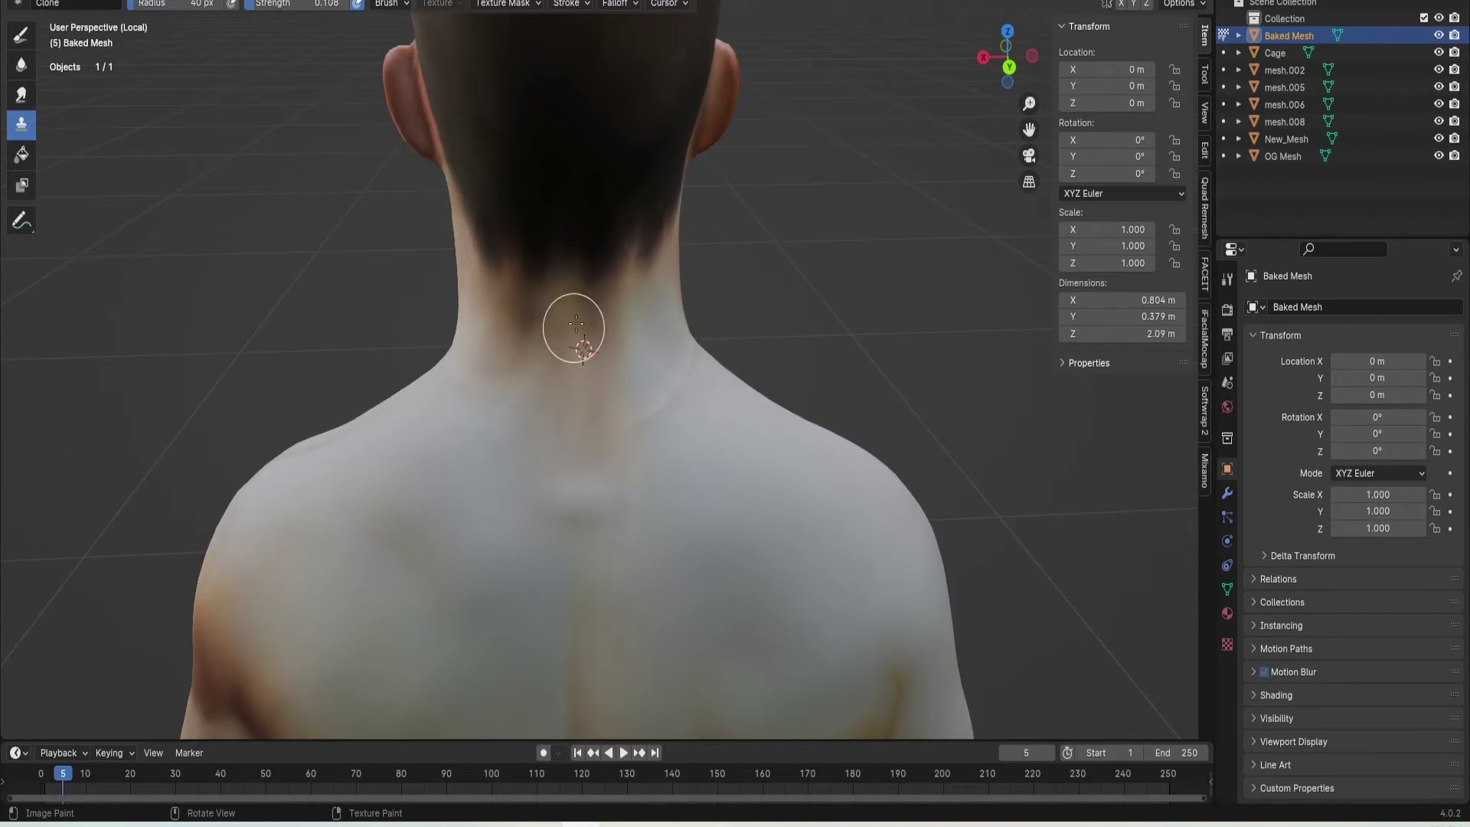
- Clone lighter skin over the dark seam at the front of the throat, just below the beard
{"action": "middle_click_drag", "start_coordinate": [576, 324], "coordinate": [600, 437]}
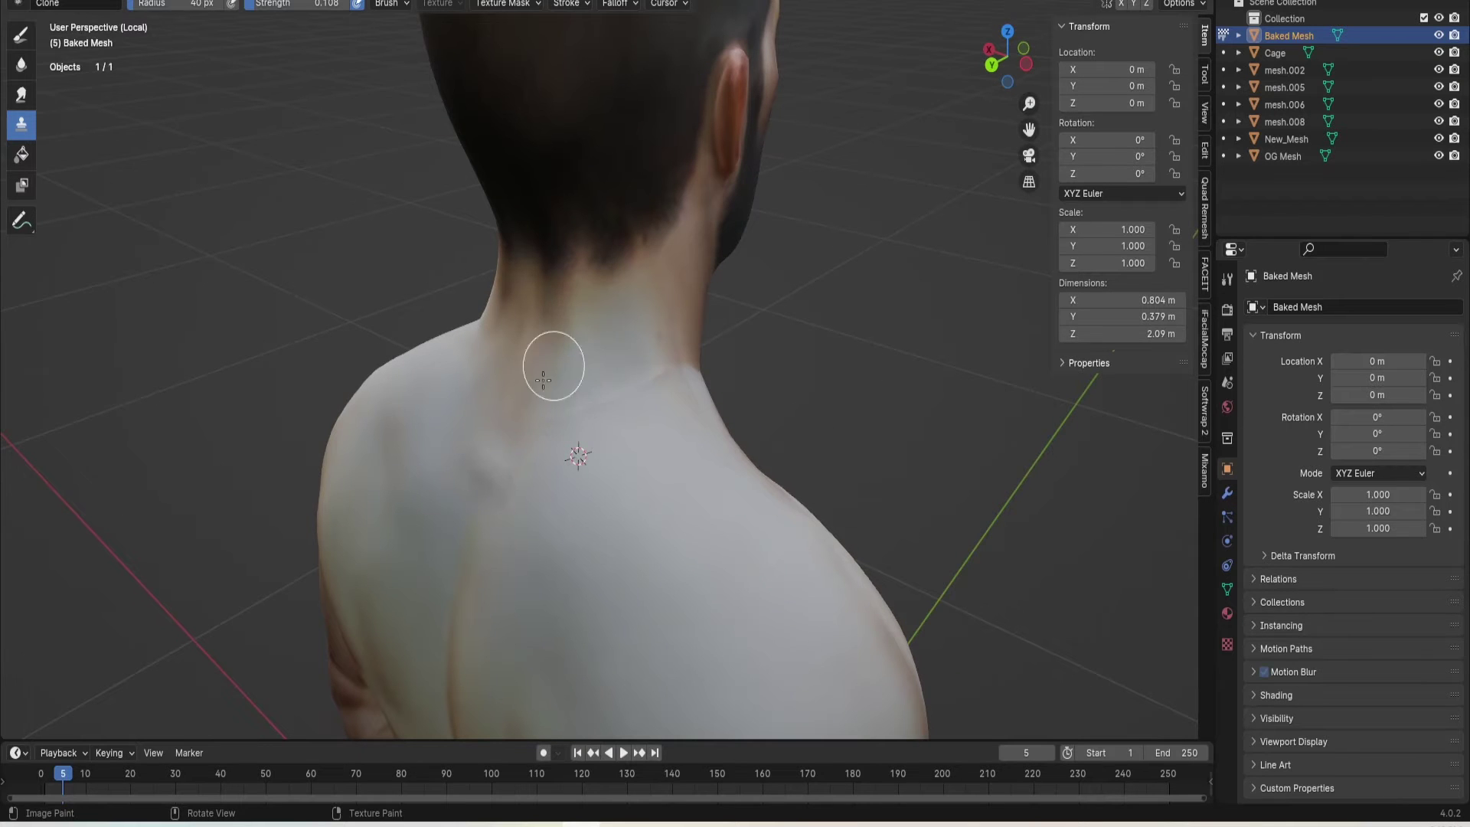
{"action": "scroll", "coordinate": [840, 418], "scroll_direction": "down", "scroll_amount": 5}
{"action": "left_click_drag", "start_coordinate": [840, 418], "coordinate": [1133, 429], "text": "alt"}
{"action": "scroll", "coordinate": [719, 453], "scroll_direction": "up", "scroll_amount": 4}
{"action": "left_click_drag", "start_coordinate": [719, 452], "coordinate": [735, 478], "text": "alt"}
{"action": "scroll", "coordinate": [687, 459], "scroll_direction": "up", "scroll_amount": 1}
{"action": "left_click", "coordinate": [644, 354], "text": "ctrl"}
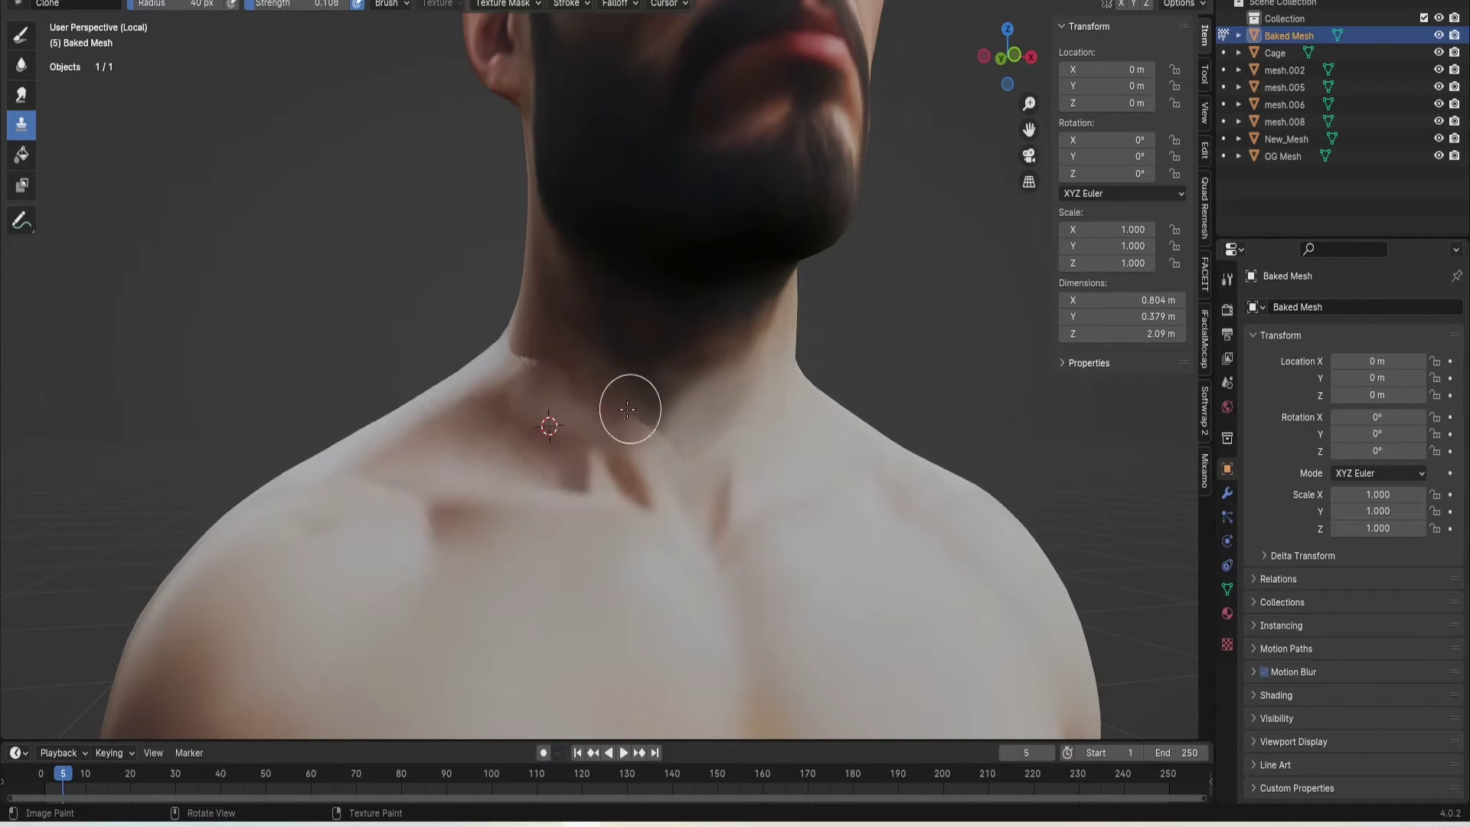
{"action": "mouse_move", "coordinate": [648, 455]}
{"action": "middle_mouse_down"}
{"action": "mouse_move", "coordinate": [646, 416]}
{"action": "mouse_move", "coordinate": [633, 448]}
{"action": "middle_mouse_up"}
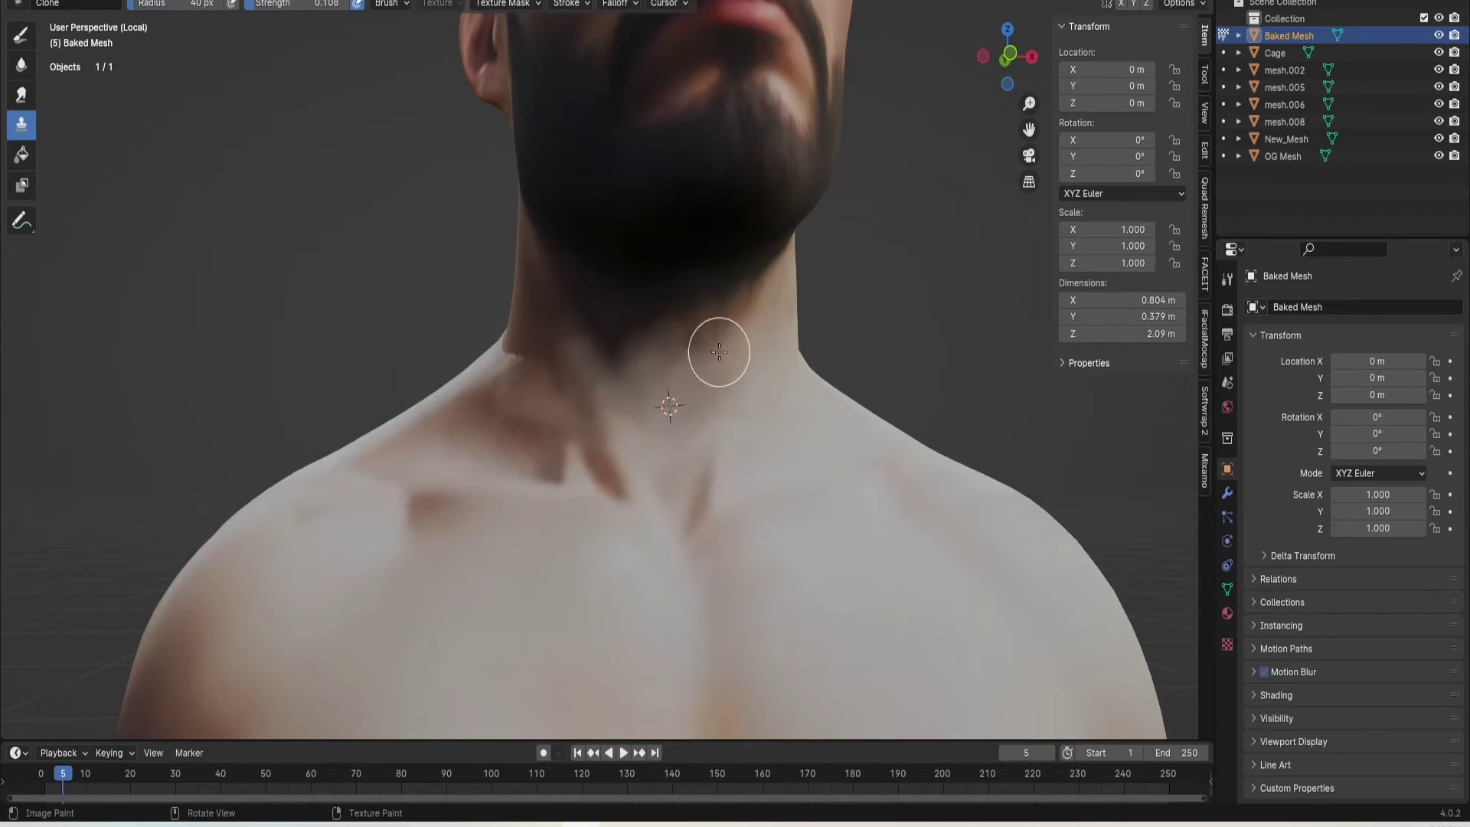
{"action": "mouse_move", "coordinate": [748, 384]}
{"action": "middle_mouse_down"}
{"action": "mouse_move", "coordinate": [558, 333]}
{"action": "mouse_move", "coordinate": [572, 388]}
{"action": "mouse_move", "coordinate": [650, 415]}
{"action": "mouse_move", "coordinate": [648, 383]}
{"action": "mouse_move", "coordinate": [547, 393]}
{"action": "mouse_move", "coordinate": [614, 402]}
{"action": "middle_mouse_up"}
- Sample nearby skin and clone it over the seam between the throat and the right side of the neck
{"action": "left_click", "coordinate": [613, 409], "text": "ctrl"}
{"action": "left_click", "coordinate": [573, 399], "text": "ctrl"}
{"action": "left_click", "coordinate": [665, 434], "text": "ctrl"}
{"action": "middle_click_drag", "start_coordinate": [634, 336], "coordinate": [682, 368]}
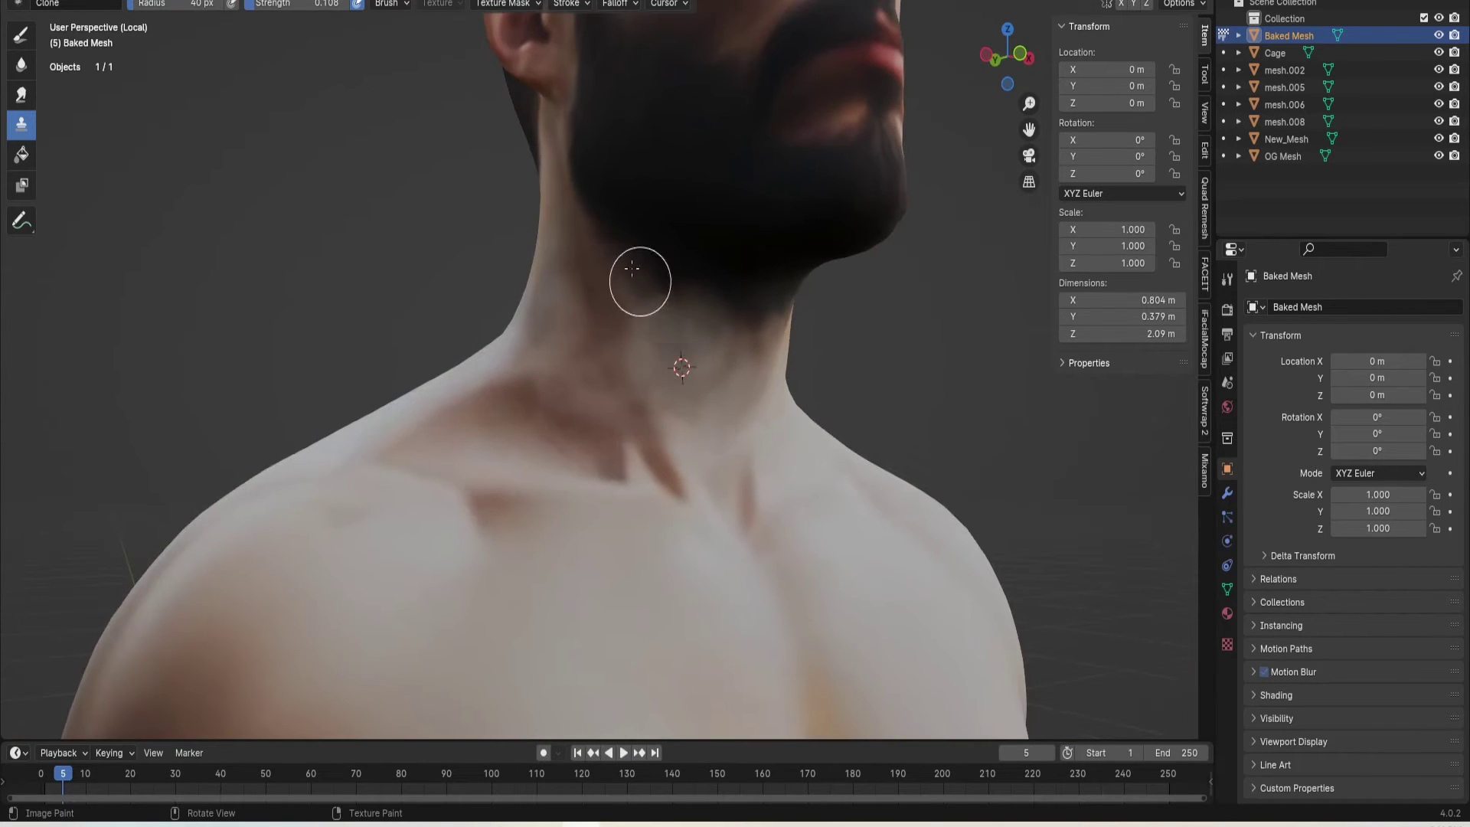
{"action": "scroll", "coordinate": [804, 366], "scroll_direction": "down", "scroll_amount": 2}
{"action": "scroll", "coordinate": [827, 378], "scroll_direction": "up", "scroll_amount": 2}
{"action": "middle_click_drag", "start_coordinate": [827, 377], "coordinate": [650, 375]}
{"action": "left_click", "coordinate": [610, 357], "text": "ctrl"}
{"action": "mouse_move", "coordinate": [529, 352]}
{"action": "middle_mouse_down"}
{"action": "mouse_move", "coordinate": [586, 382]}
{"action": "mouse_move", "coordinate": [645, 321]}
{"action": "middle_mouse_up"}
{"action": "middle_click_drag", "start_coordinate": [582, 402], "coordinate": [676, 359]}
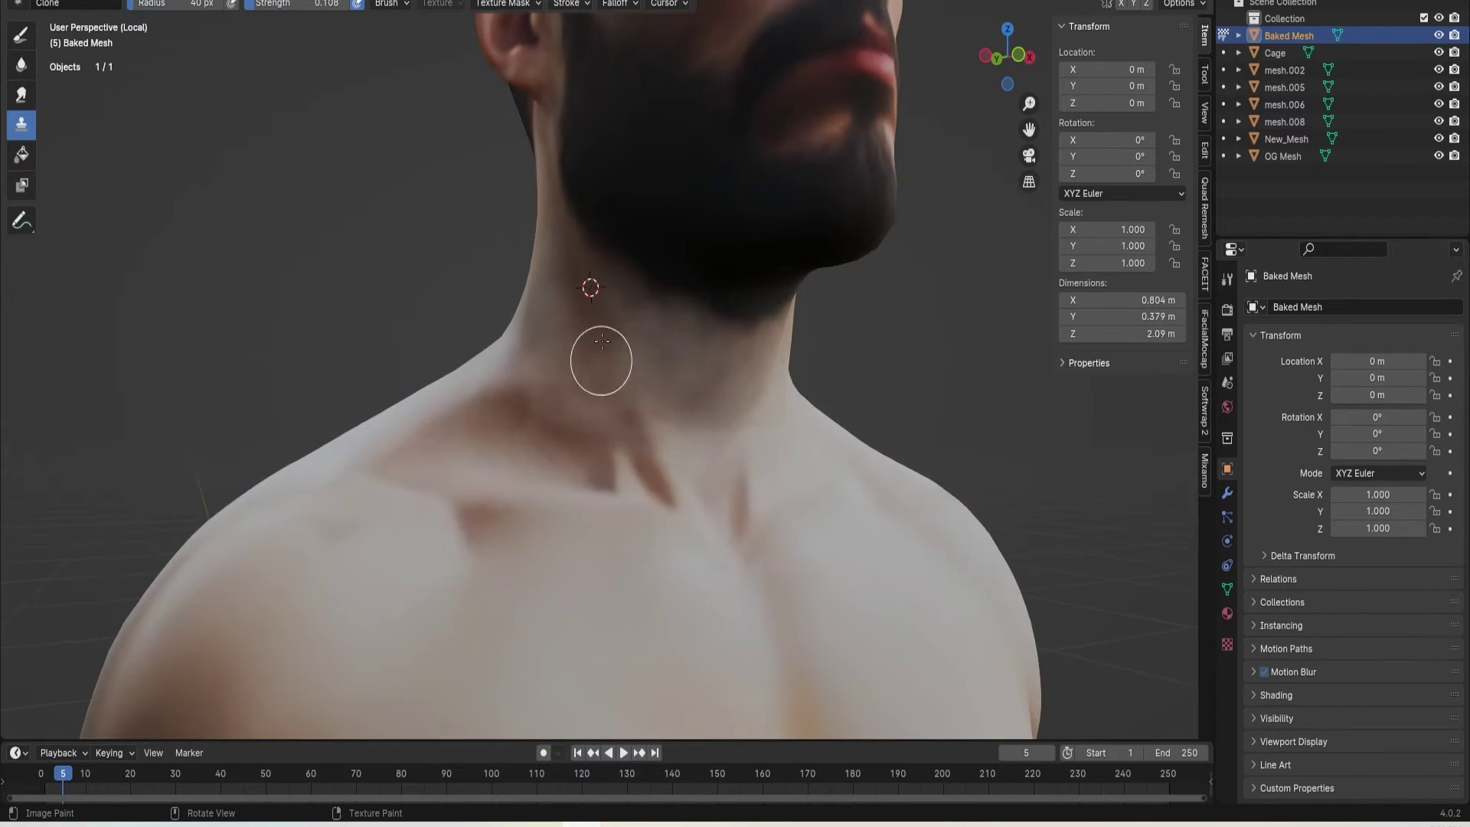
- Clone skin tone across the base of the throat, just above the collarbones
{"action": "scroll", "coordinate": [798, 426], "scroll_direction": "down", "scroll_amount": 3}
{"action": "scroll", "coordinate": [771, 414], "scroll_direction": "up", "scroll_amount": 3}
{"action": "mouse_move", "coordinate": [797, 427]}
{"action": "middle_mouse_down"}
{"action": "mouse_move", "coordinate": [772, 414]}
{"action": "mouse_move", "coordinate": [789, 404]}
{"action": "mouse_move", "coordinate": [824, 451]}
{"action": "mouse_move", "coordinate": [670, 419]}
{"action": "middle_mouse_up"}
{"action": "left_click", "coordinate": [667, 484], "text": "ctrl"}
{"action": "left_click", "coordinate": [710, 452], "text": "ctrl"}
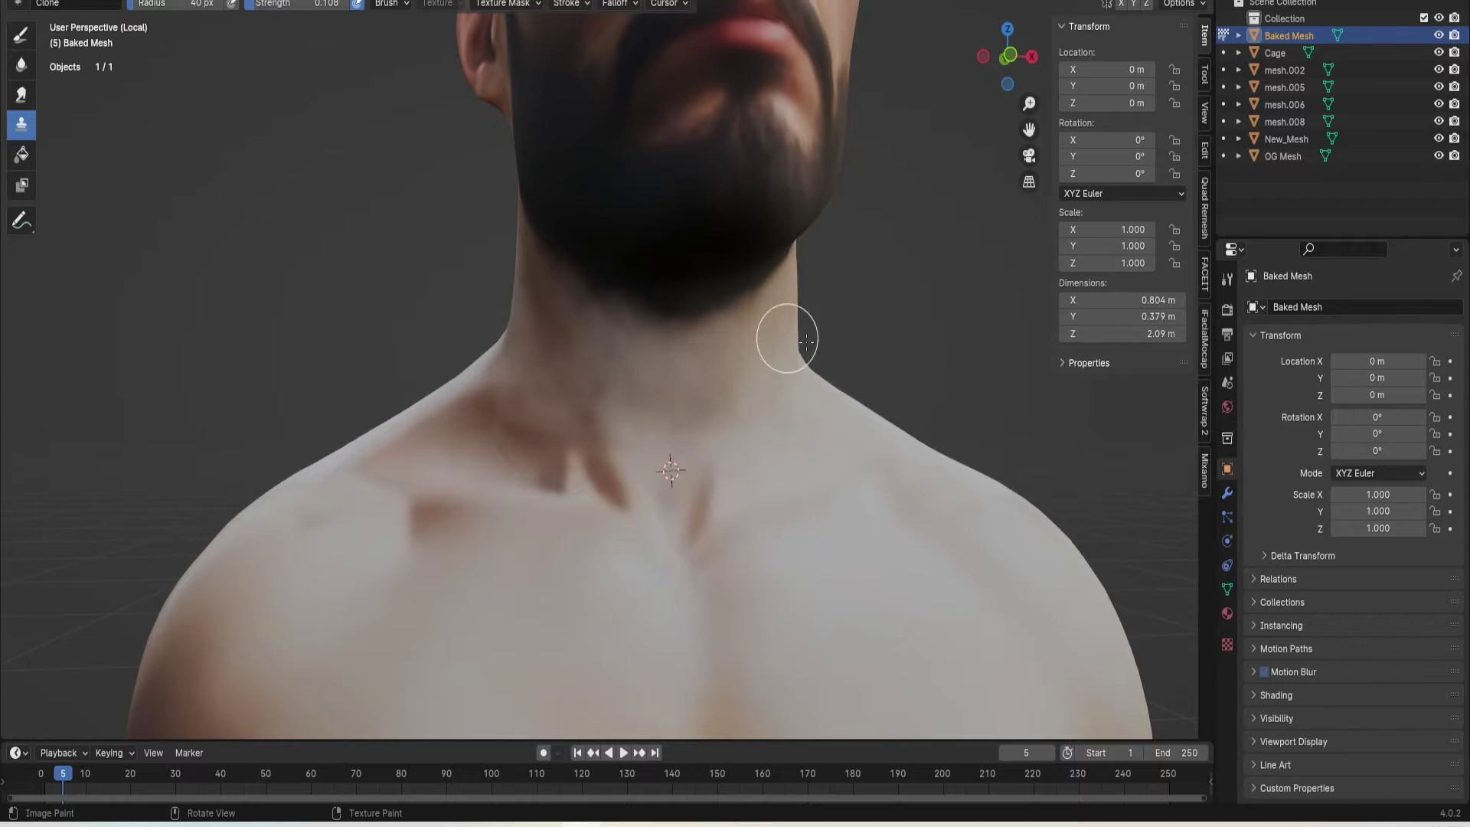
- Clone skin over the seam on the right side of the neck, from below the ear to the shoulder
{"action": "middle_click_drag", "start_coordinate": [741, 377], "coordinate": [735, 334]}
{"action": "mouse_move", "coordinate": [684, 386]}
{"action": "middle_mouse_down"}
{"action": "mouse_move", "coordinate": [585, 250]}
{"action": "mouse_move", "coordinate": [650, 264]}
{"action": "mouse_move", "coordinate": [672, 315]}
{"action": "middle_mouse_up"}
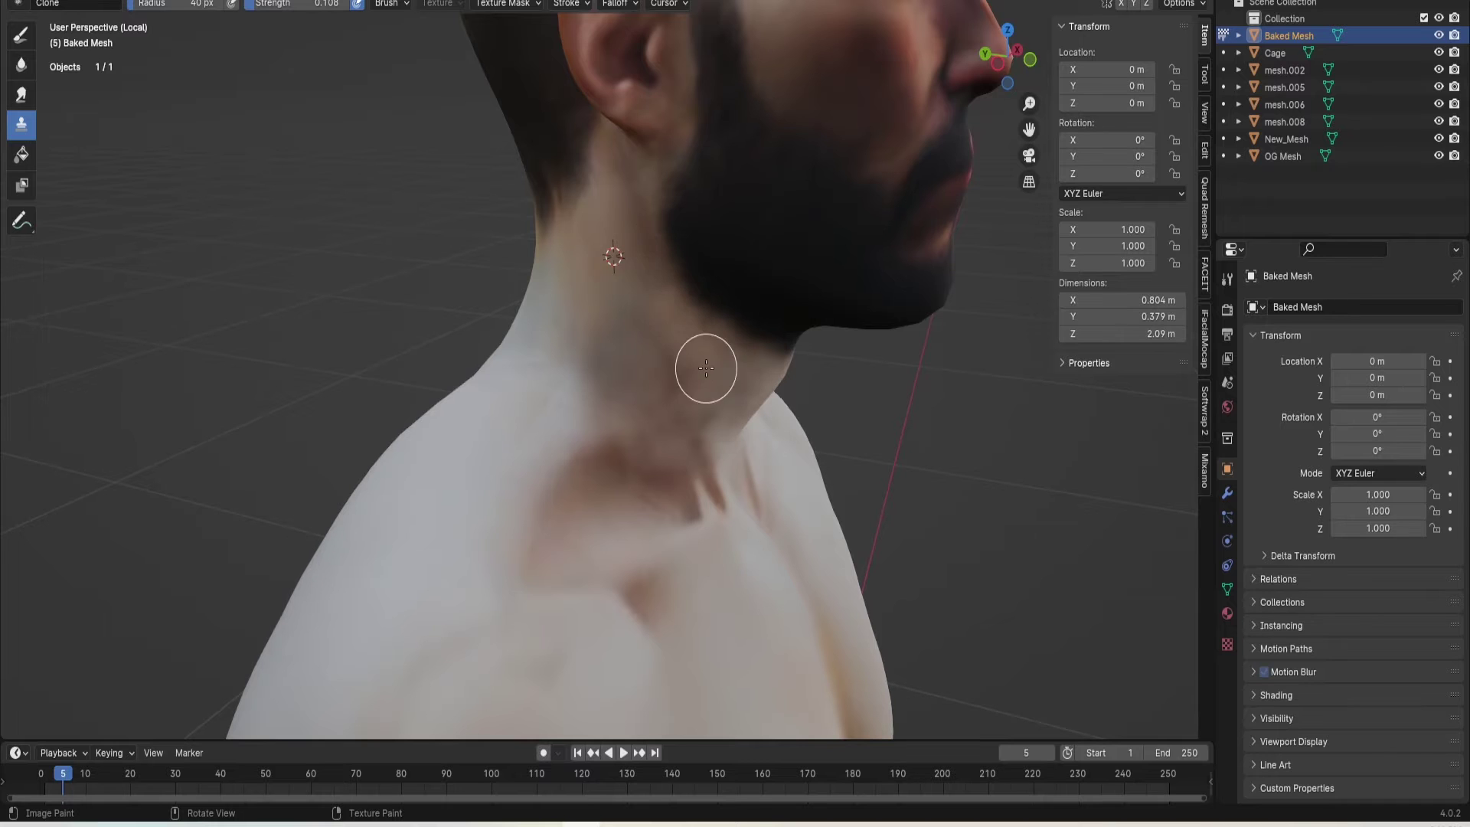
{"action": "middle_click_drag", "start_coordinate": [682, 515], "coordinate": [705, 540]}
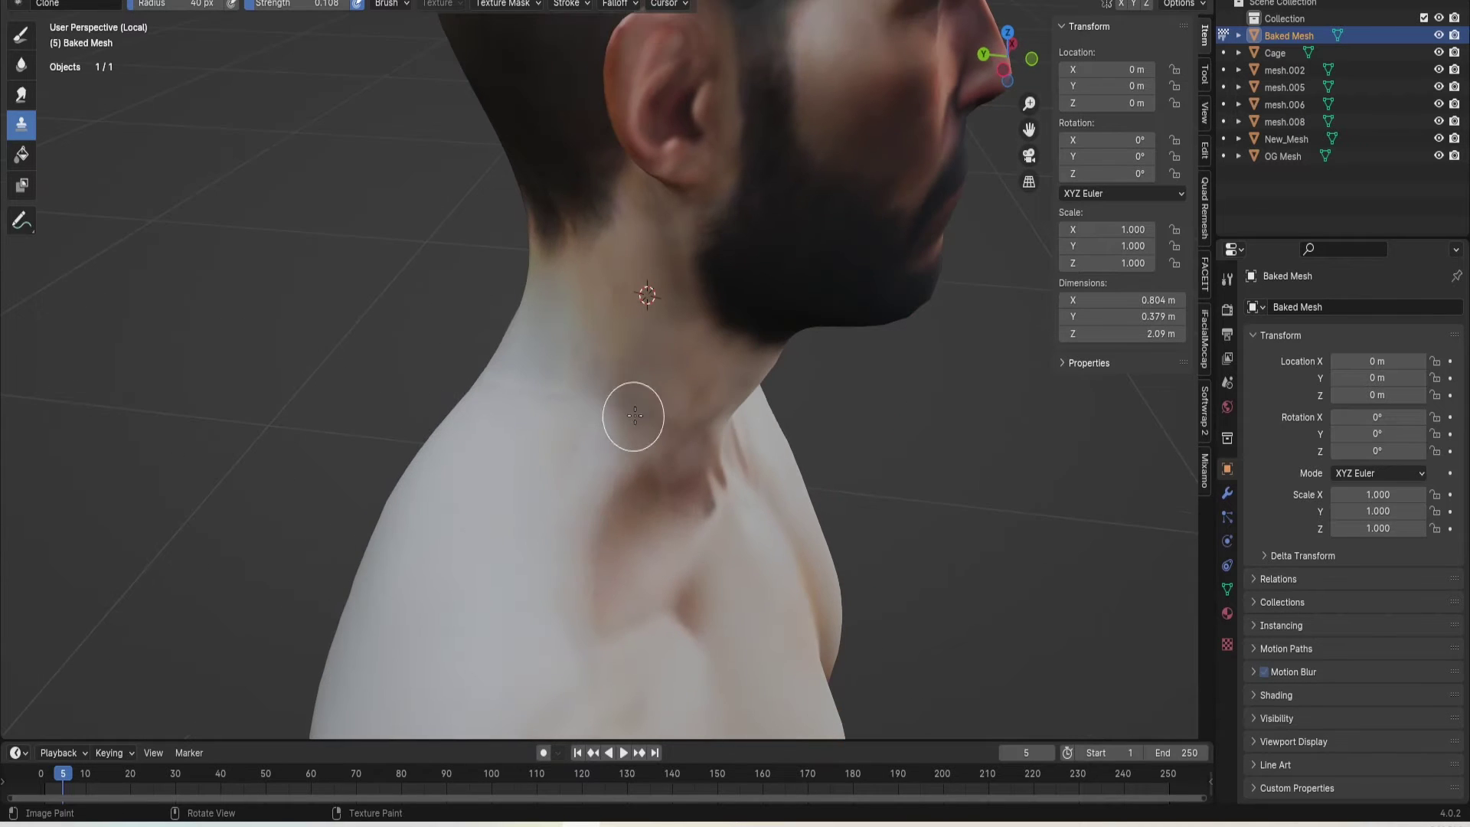
{"action": "middle_click_drag", "start_coordinate": [688, 413], "coordinate": [657, 354]}
{"action": "middle_click_drag", "start_coordinate": [617, 406], "coordinate": [641, 397]}
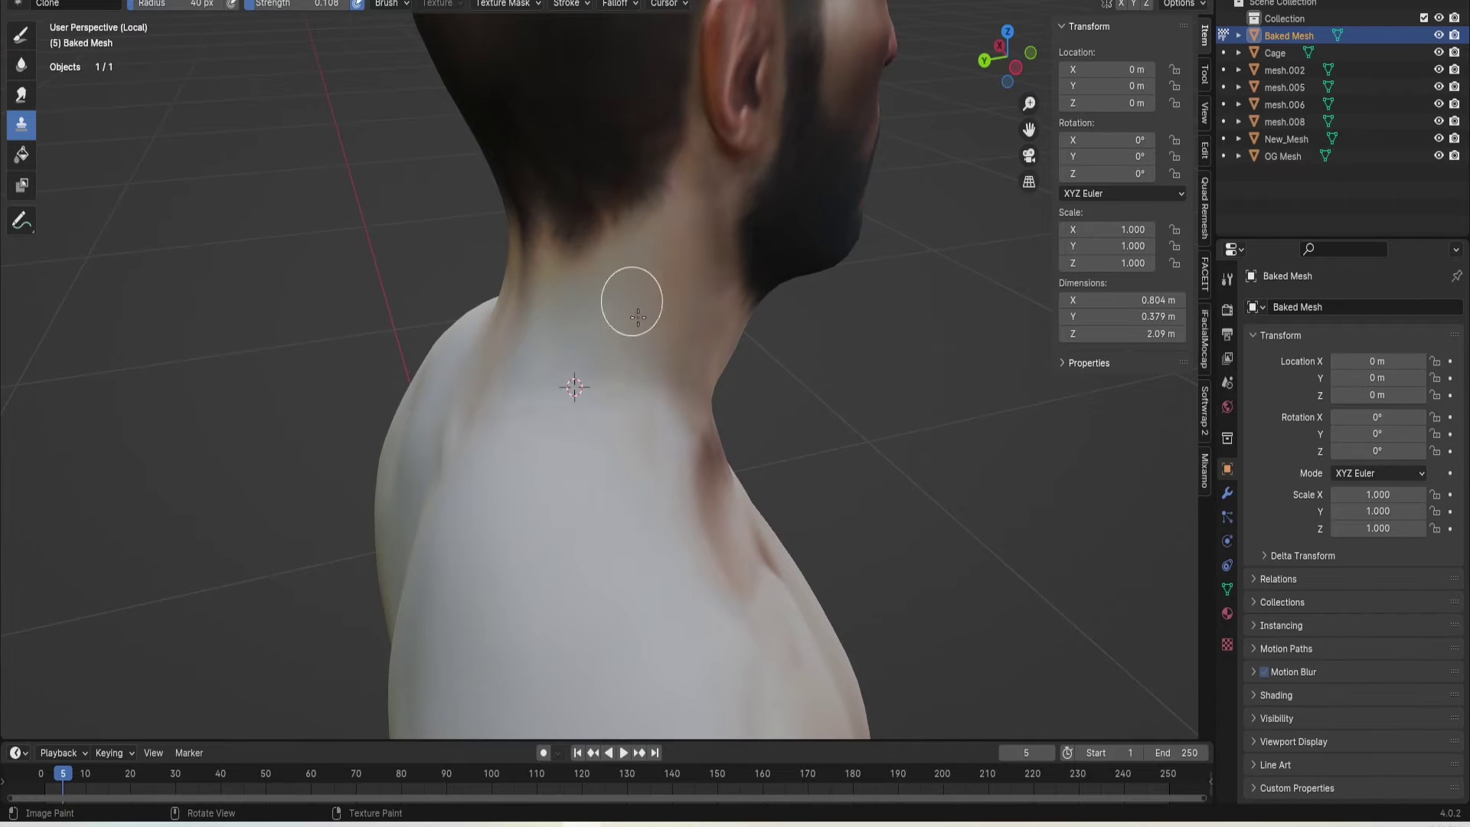
{"action": "left_click_drag", "start_coordinate": [686, 429], "coordinate": [646, 381], "text": "alt"}
{"action": "left_click", "coordinate": [577, 318], "text": "ctrl"}
- Blend the skin along the lower edge of the beard and down the front of the neck with the Clone brush
{"action": "scroll", "coordinate": [794, 426], "scroll_direction": "down", "scroll_amount": 3}
{"action": "left_click_drag", "start_coordinate": [794, 426], "coordinate": [705, 411], "text": "alt"}
{"action": "scroll", "coordinate": [705, 411], "scroll_direction": "up", "scroll_amount": 4}
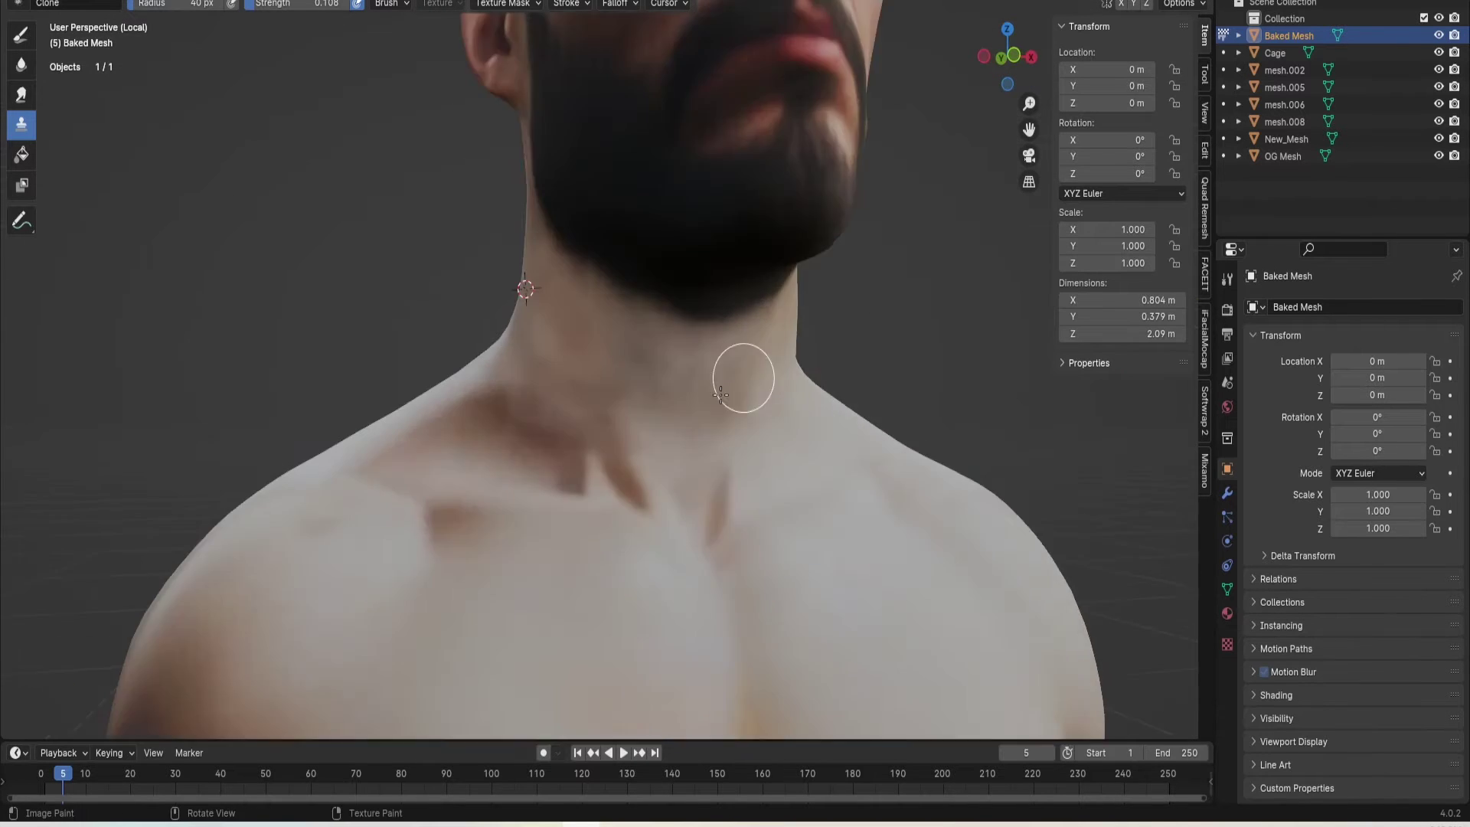
{"action": "mouse_move", "coordinate": [705, 411]}
{"action": "middle_mouse_down"}
{"action": "mouse_move", "coordinate": [702, 387]}
{"action": "mouse_move", "coordinate": [729, 361]}
{"action": "mouse_move", "coordinate": [692, 417]}
{"action": "mouse_move", "coordinate": [717, 435]}
{"action": "mouse_move", "coordinate": [721, 419]}
{"action": "middle_mouse_up"}
{"action": "scroll", "coordinate": [729, 495], "scroll_direction": "up", "scroll_amount": 1}
{"action": "left_click", "coordinate": [681, 411], "text": "ctrl"}
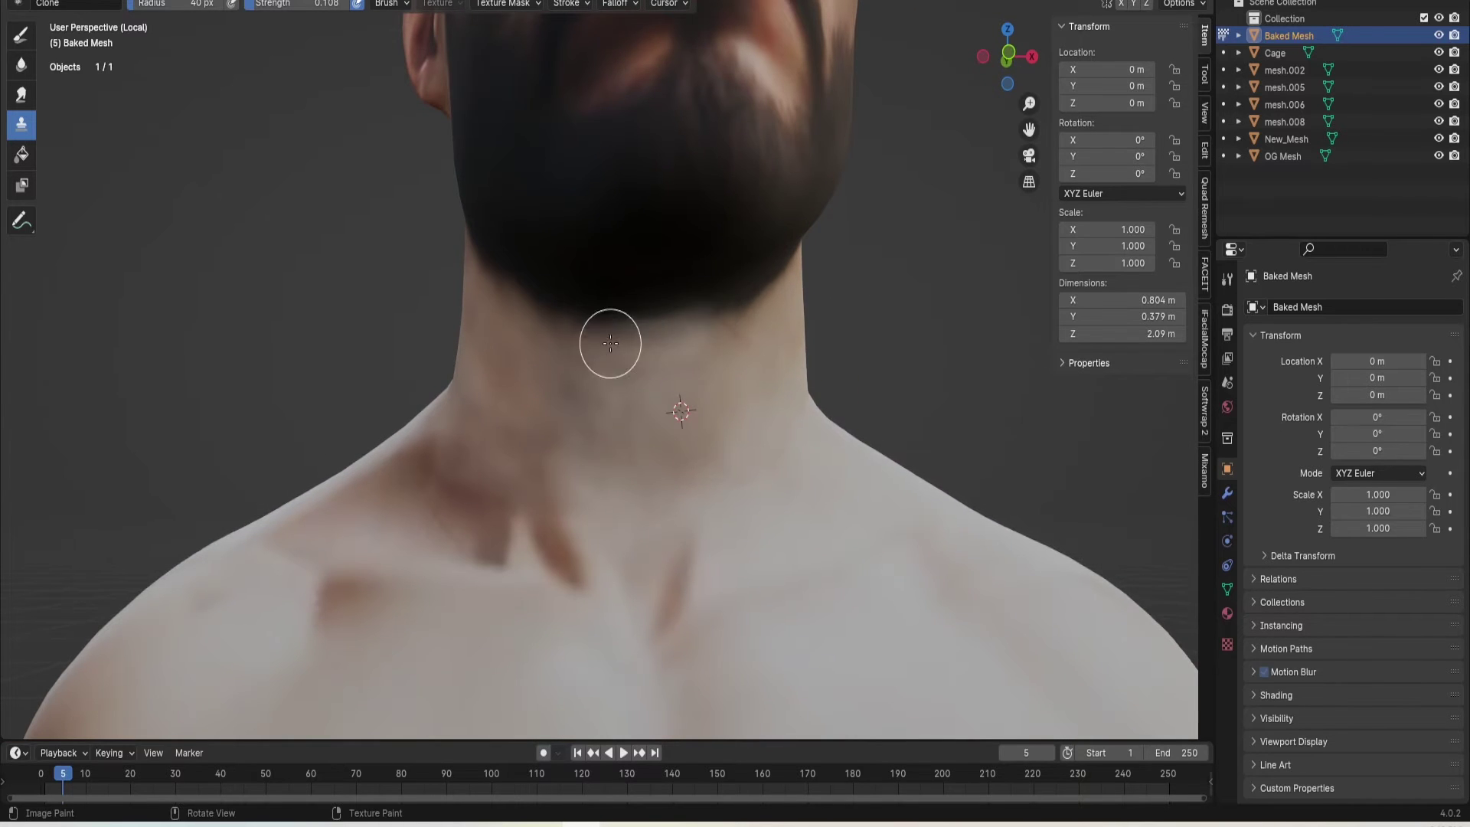
{"action": "middle_click_drag", "start_coordinate": [619, 345], "coordinate": [626, 320]}
{"action": "left_click", "coordinate": [660, 346], "text": "ctrl"}
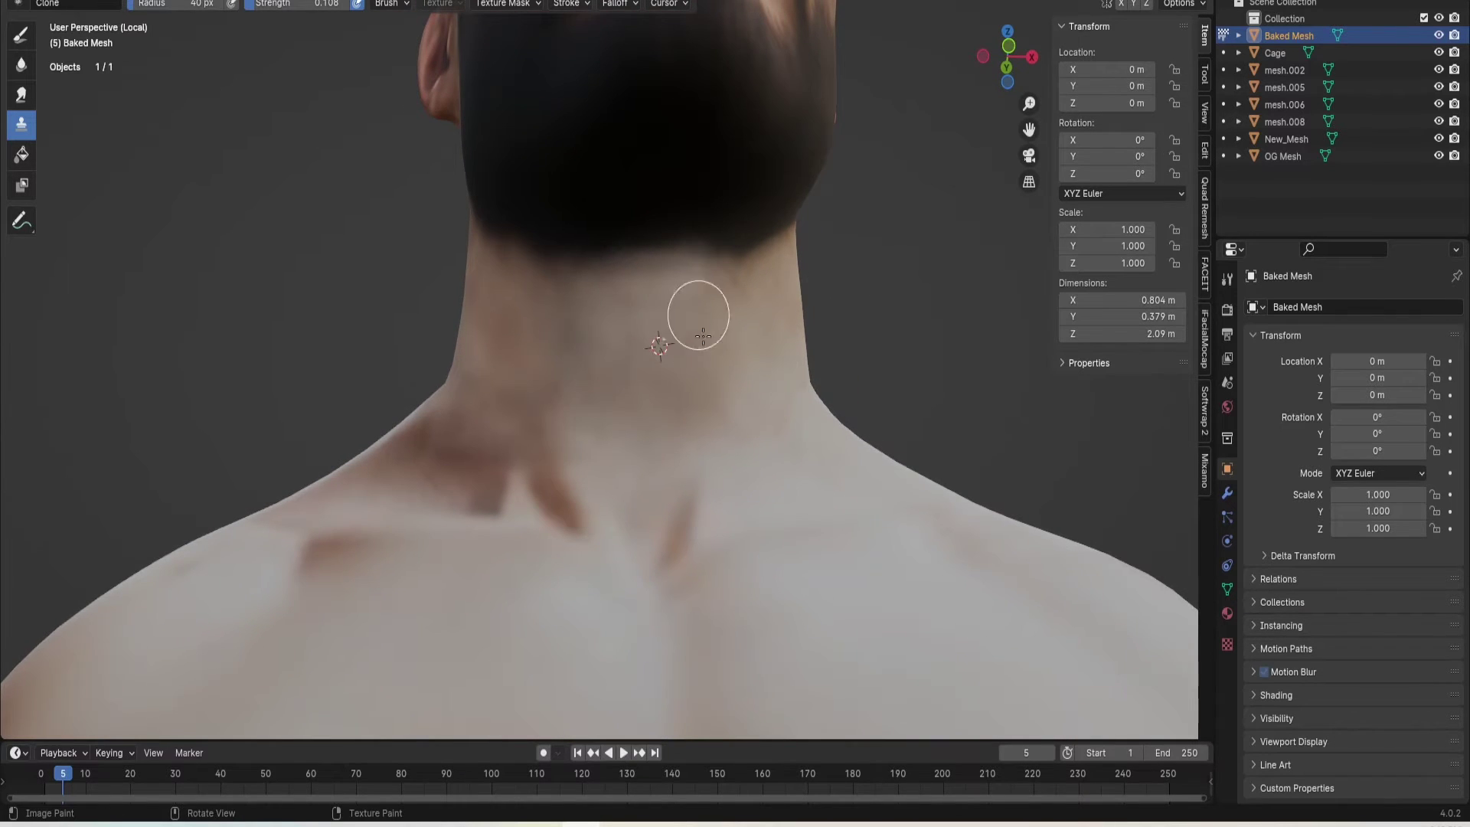
- Even out the blotches where the throat meets the right side of the neck using newly sampled skin
{"action": "middle_click_drag", "start_coordinate": [690, 363], "coordinate": [619, 306]}
{"action": "middle_click_drag", "start_coordinate": [743, 278], "coordinate": [665, 334]}
{"action": "left_click_drag", "start_coordinate": [502, 368], "coordinate": [489, 378]}
{"action": "middle_click_drag", "start_coordinate": [497, 374], "coordinate": [555, 337]}
{"action": "left_click", "coordinate": [700, 295], "text": "ctrl"}
{"action": "left_click_drag", "start_coordinate": [536, 365], "coordinate": [764, 378], "text": "alt"}
{"action": "left_click", "coordinate": [600, 313], "text": "ctrl"}
{"action": "left_click_drag", "start_coordinate": [791, 442], "coordinate": [731, 410], "text": "alt"}
{"action": "left_click", "coordinate": [646, 358], "text": "ctrl"}
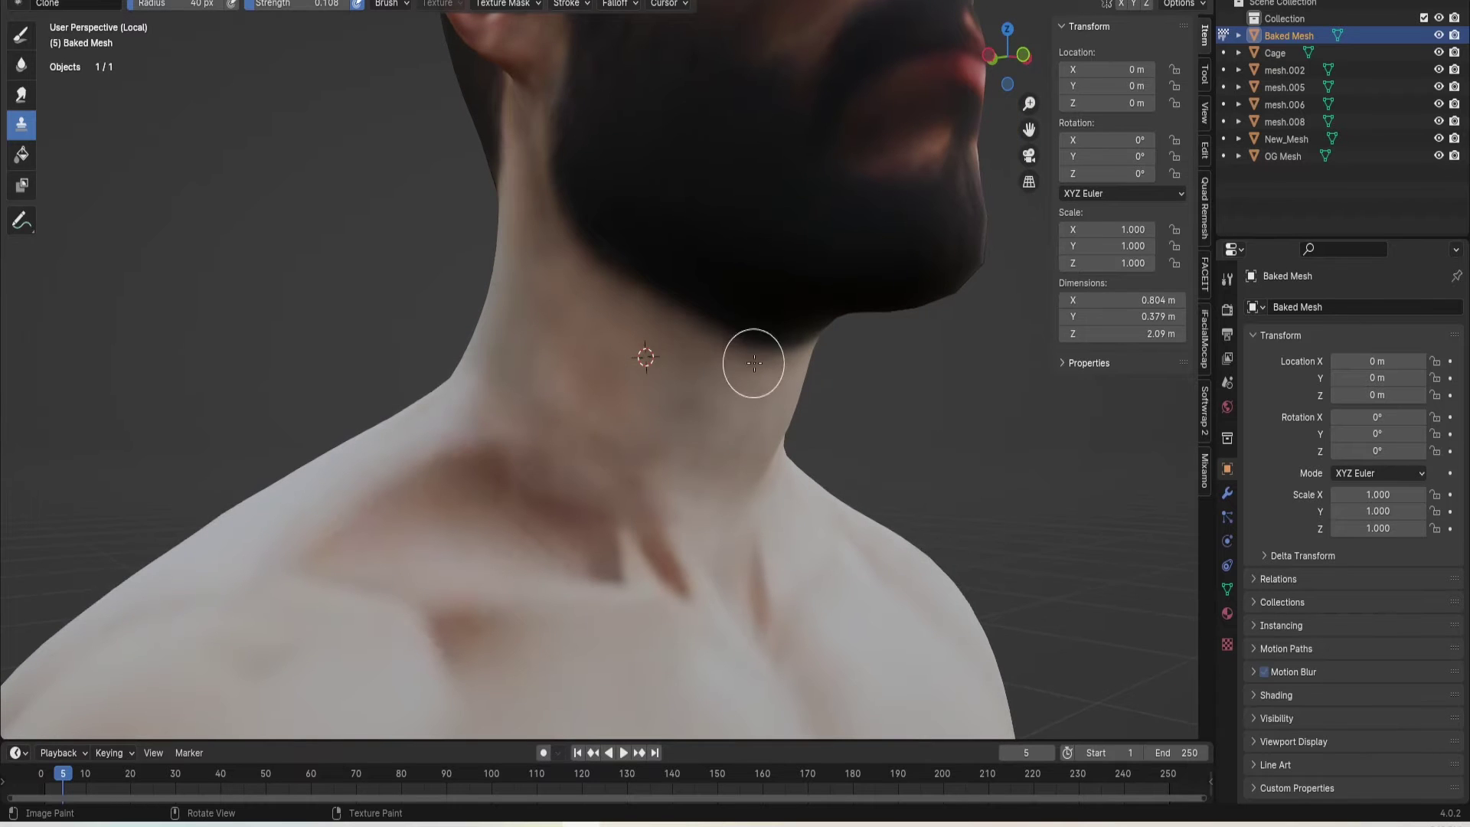
- Touch up the remaining uneven skin between the neck and collarbone with the Clone brush, checking it from several angles
{"action": "mouse_move", "coordinate": [742, 349]}
{"action": "middle_mouse_down"}
{"action": "mouse_move", "coordinate": [725, 364]}
{"action": "mouse_move", "coordinate": [581, 296]}
{"action": "mouse_move", "coordinate": [605, 213]}
{"action": "middle_mouse_up"}
{"action": "scroll", "coordinate": [684, 342], "scroll_direction": "down", "scroll_amount": 6}
{"action": "mouse_move", "coordinate": [804, 352]}
{"action": "middle_mouse_down"}
{"action": "mouse_move", "coordinate": [706, 375]}
{"action": "mouse_move", "coordinate": [735, 373]}
{"action": "middle_mouse_up"}
{"action": "scroll", "coordinate": [735, 373], "scroll_direction": "down", "scroll_amount": 4}
{"action": "middle_click_drag", "start_coordinate": [735, 373], "coordinate": [824, 331]}
{"action": "scroll", "coordinate": [824, 332], "scroll_direction": "up", "scroll_amount": 8}
{"action": "left_click", "coordinate": [651, 480], "text": "ctrl"}
{"action": "middle_click_drag", "start_coordinate": [606, 495], "coordinate": [611, 359]}
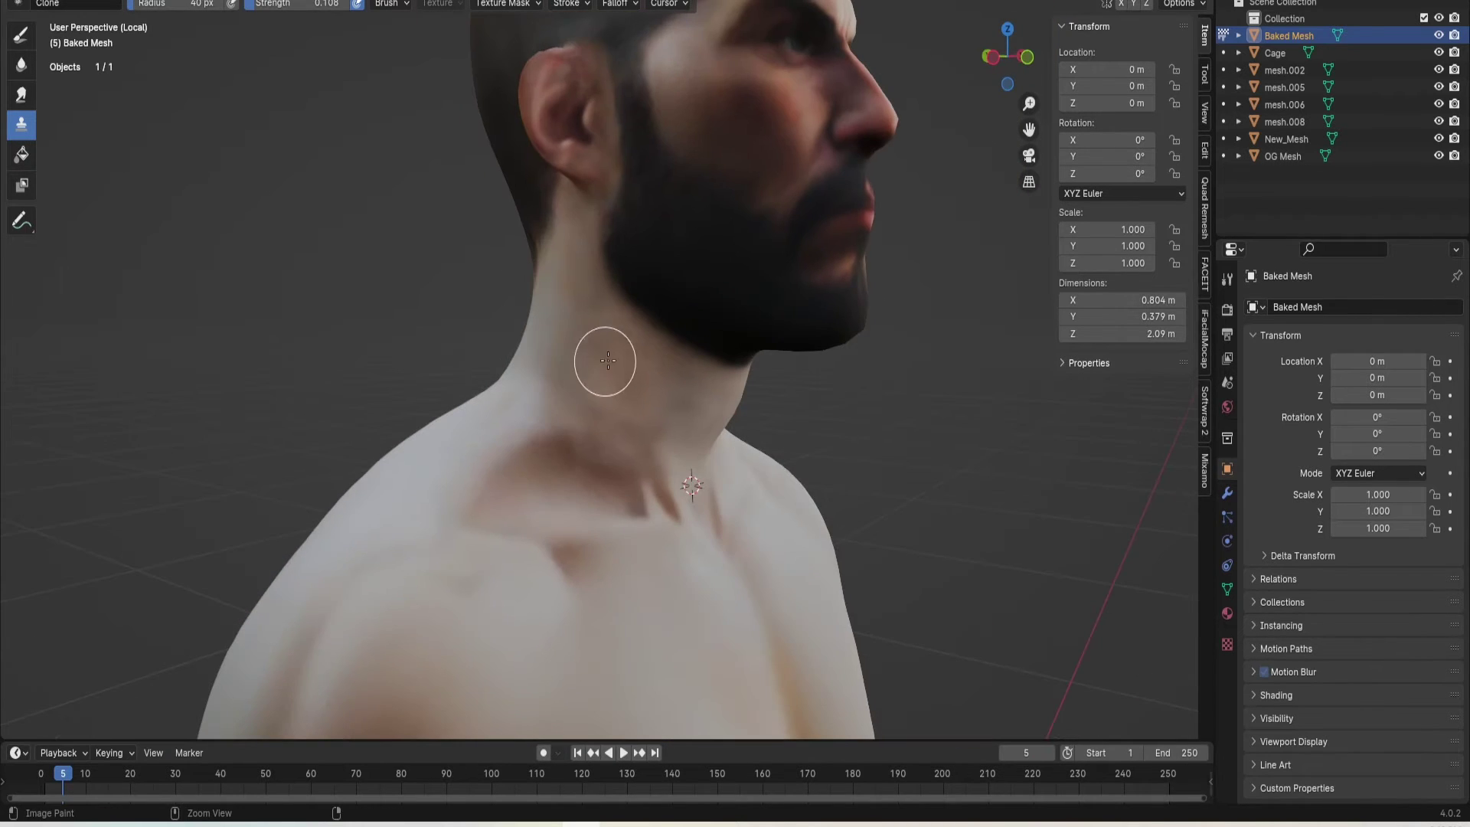
{"action": "middle_click_drag", "start_coordinate": [529, 436], "coordinate": [578, 417]}
{"action": "left_click", "coordinate": [578, 360], "text": "ctrl"}
{"action": "scroll", "coordinate": [796, 483], "scroll_direction": "down", "scroll_amount": 5}
{"action": "mouse_move", "coordinate": [796, 483]}
{"action": "middle_mouse_down"}
{"action": "mouse_move", "coordinate": [842, 460]}
{"action": "mouse_move", "coordinate": [515, 398]}
{"action": "mouse_move", "coordinate": [600, 548]}
{"action": "middle_mouse_up"}
{"action": "scroll", "coordinate": [812, 475], "scroll_direction": "up", "scroll_amount": 5}
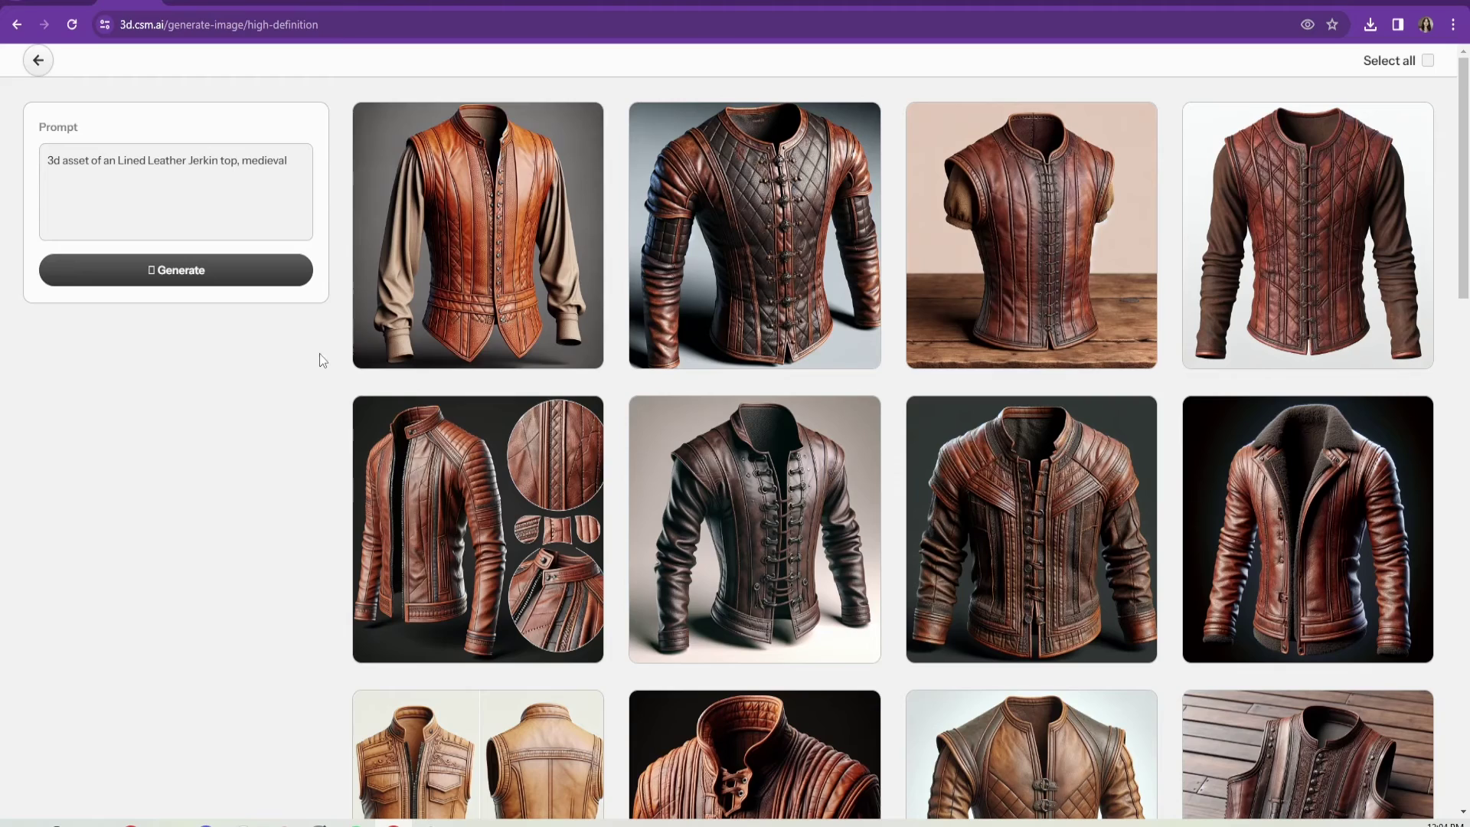
- Switch to CSM and generate several batches of images from the prompt "3d asset of an Lined Leather Jerkin top, medieval"
{"action": "mouse_move", "coordinate": [456, 336]}
{"action": "left_click", "coordinate": [246, 283]}
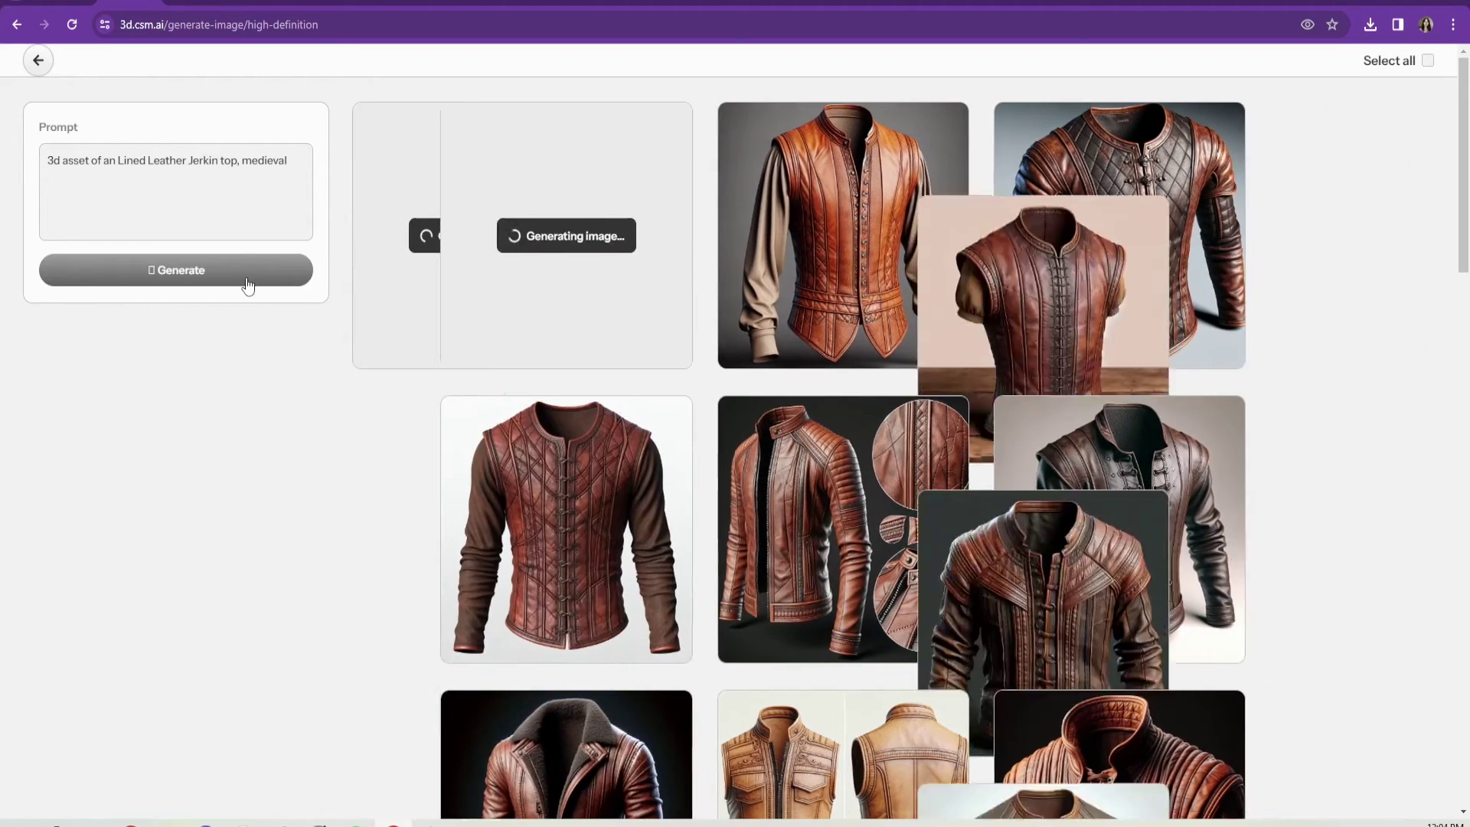
{"action": "left_click", "coordinate": [246, 279]}
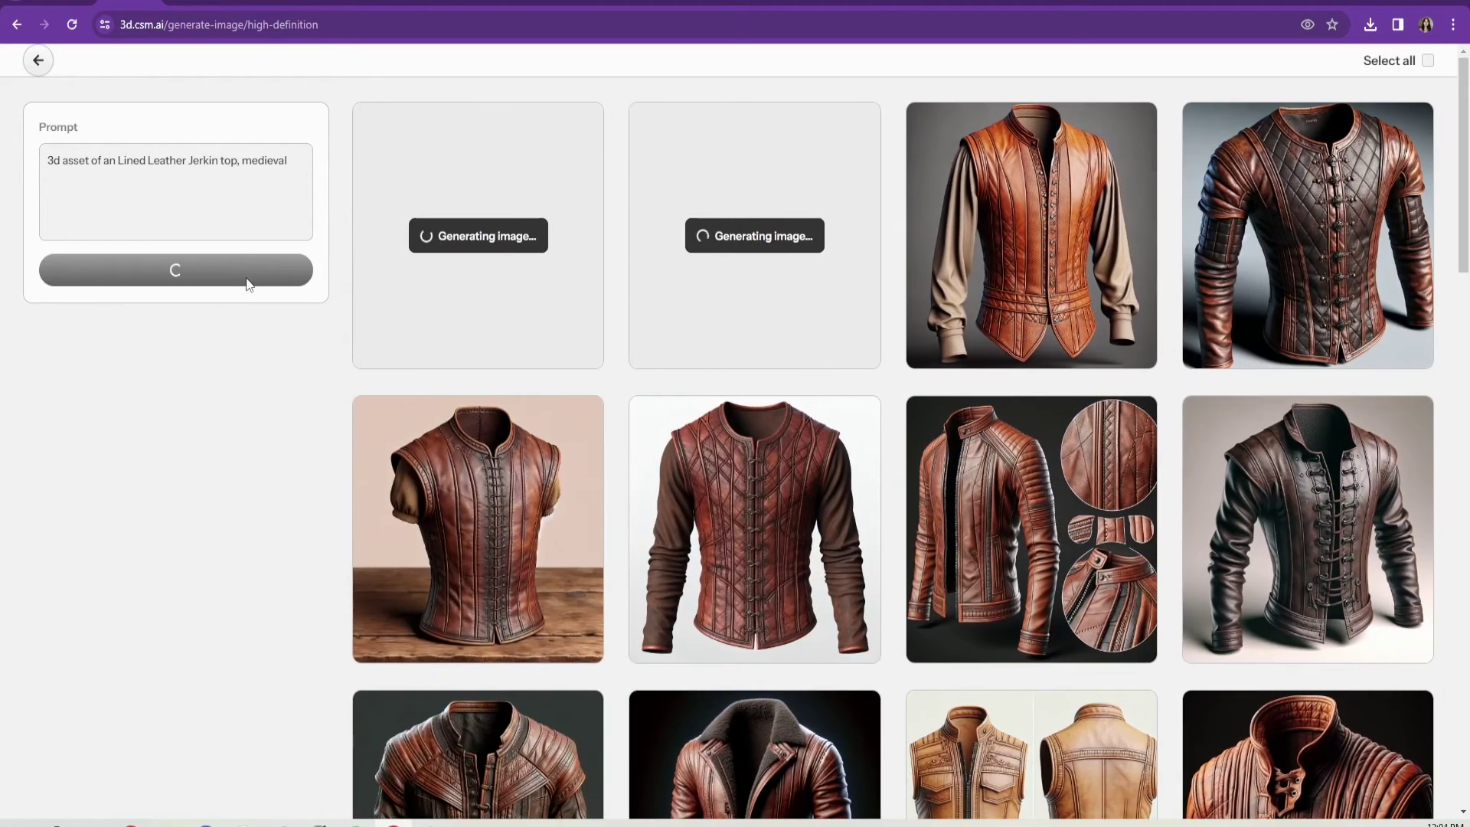
{"action": "left_click", "coordinate": [245, 280]}
{"action": "left_click", "coordinate": [246, 280]}
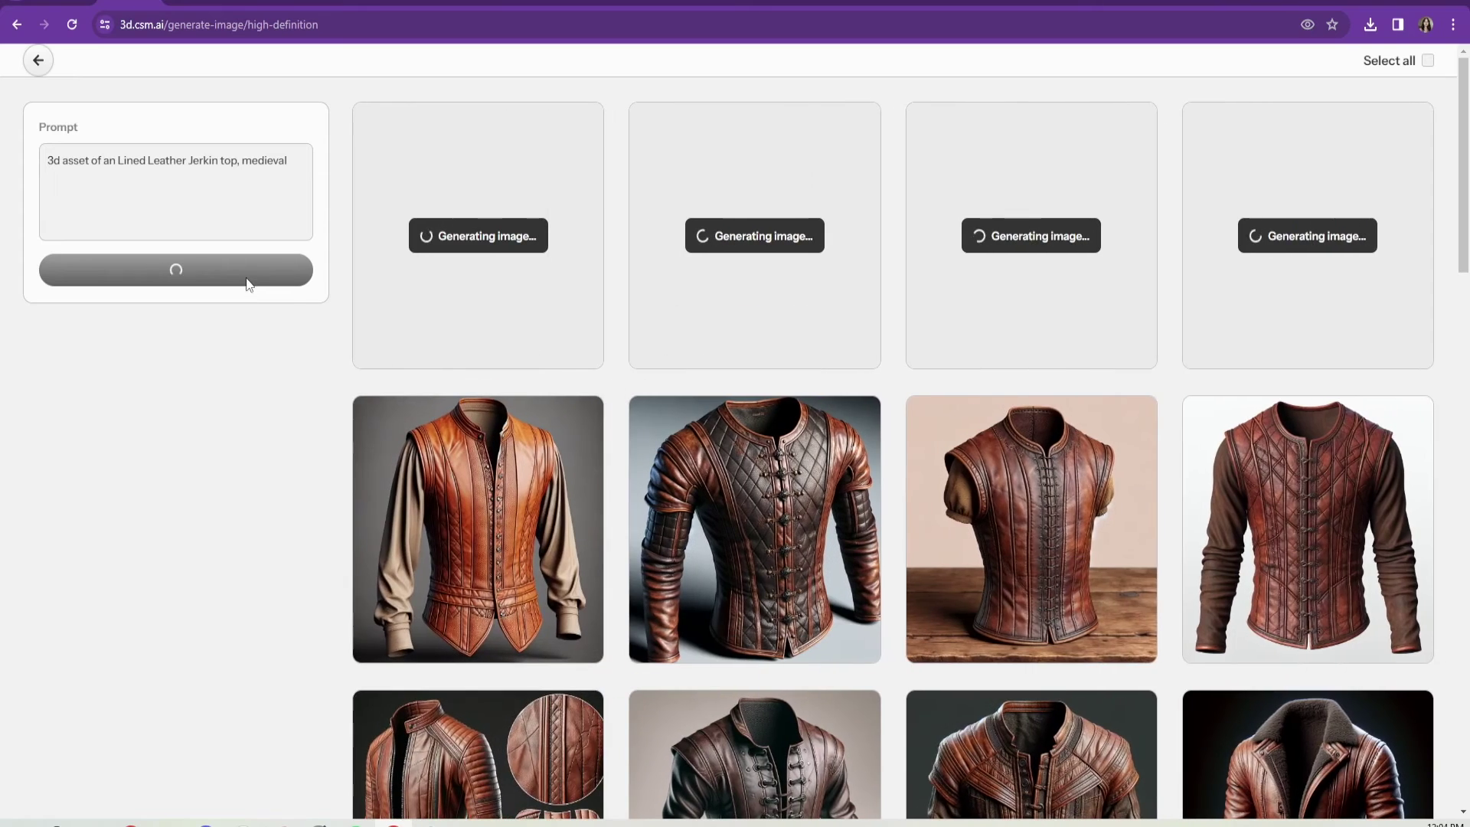
{"action": "left_click", "coordinate": [246, 281]}
{"action": "left_click", "coordinate": [247, 280]}
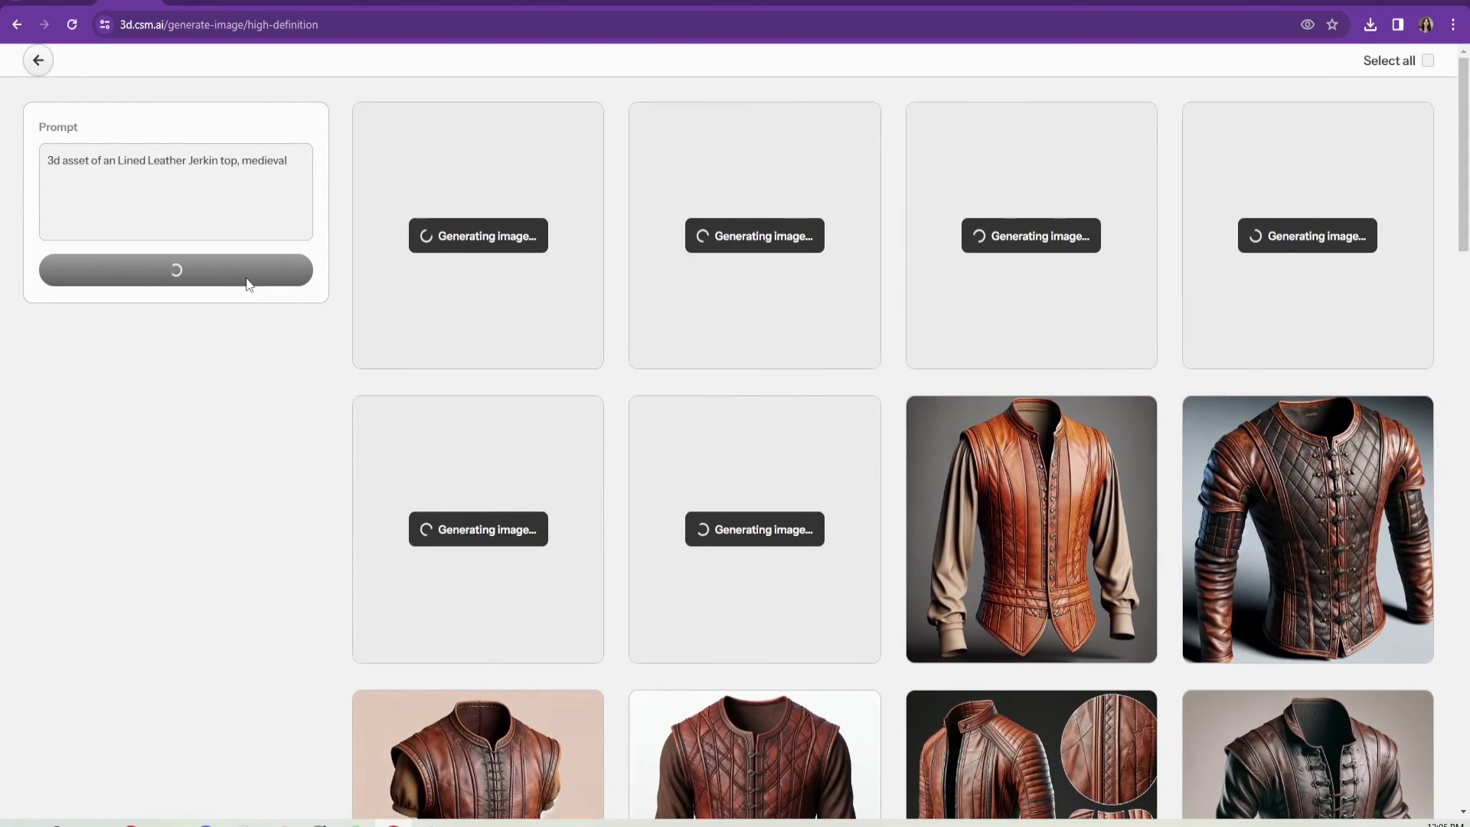
{"action": "left_click", "coordinate": [246, 280]}
{"action": "left_click", "coordinate": [247, 280]}
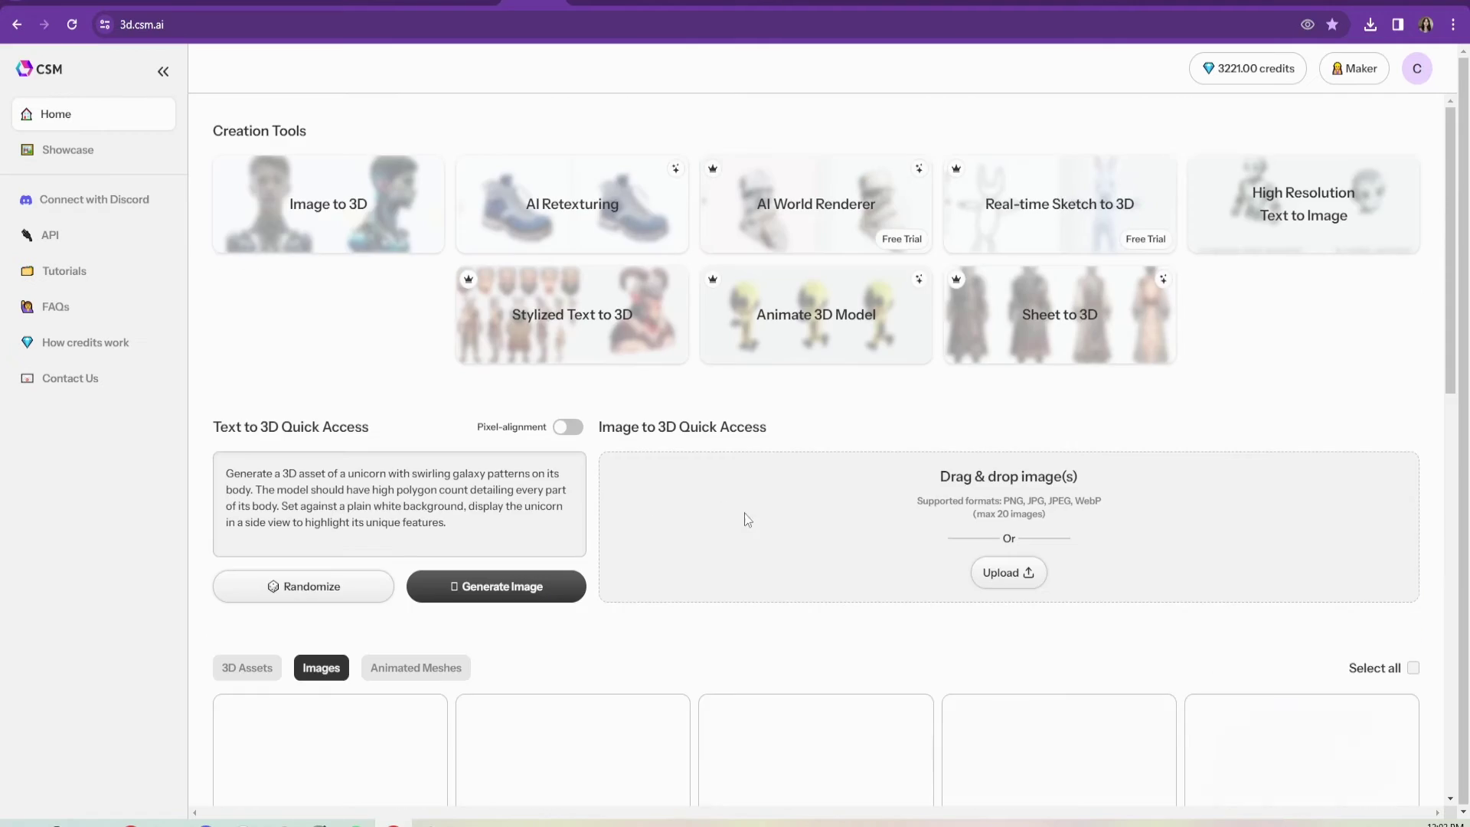
- Start an Image-to-3D session from the studded brown "Medieval Leather Pauldron Leather Armor" image among the generated images on the home page
{"action": "scroll", "coordinate": [832, 527], "scroll_direction": "down", "scroll_amount": 3}
{"action": "scroll", "coordinate": [832, 528], "scroll_direction": "down", "scroll_amount": 3}
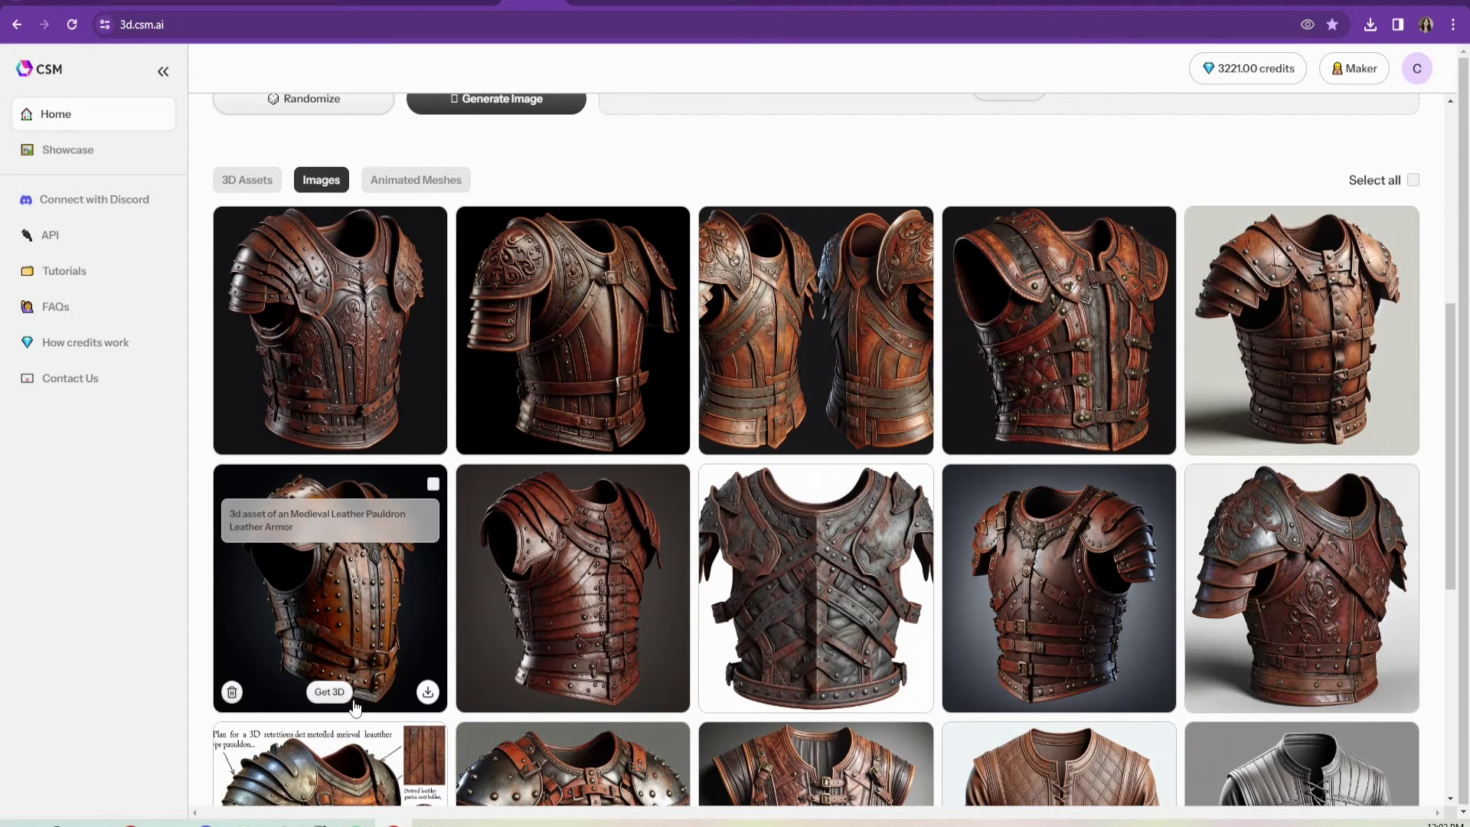
{"action": "left_click", "coordinate": [330, 693]}
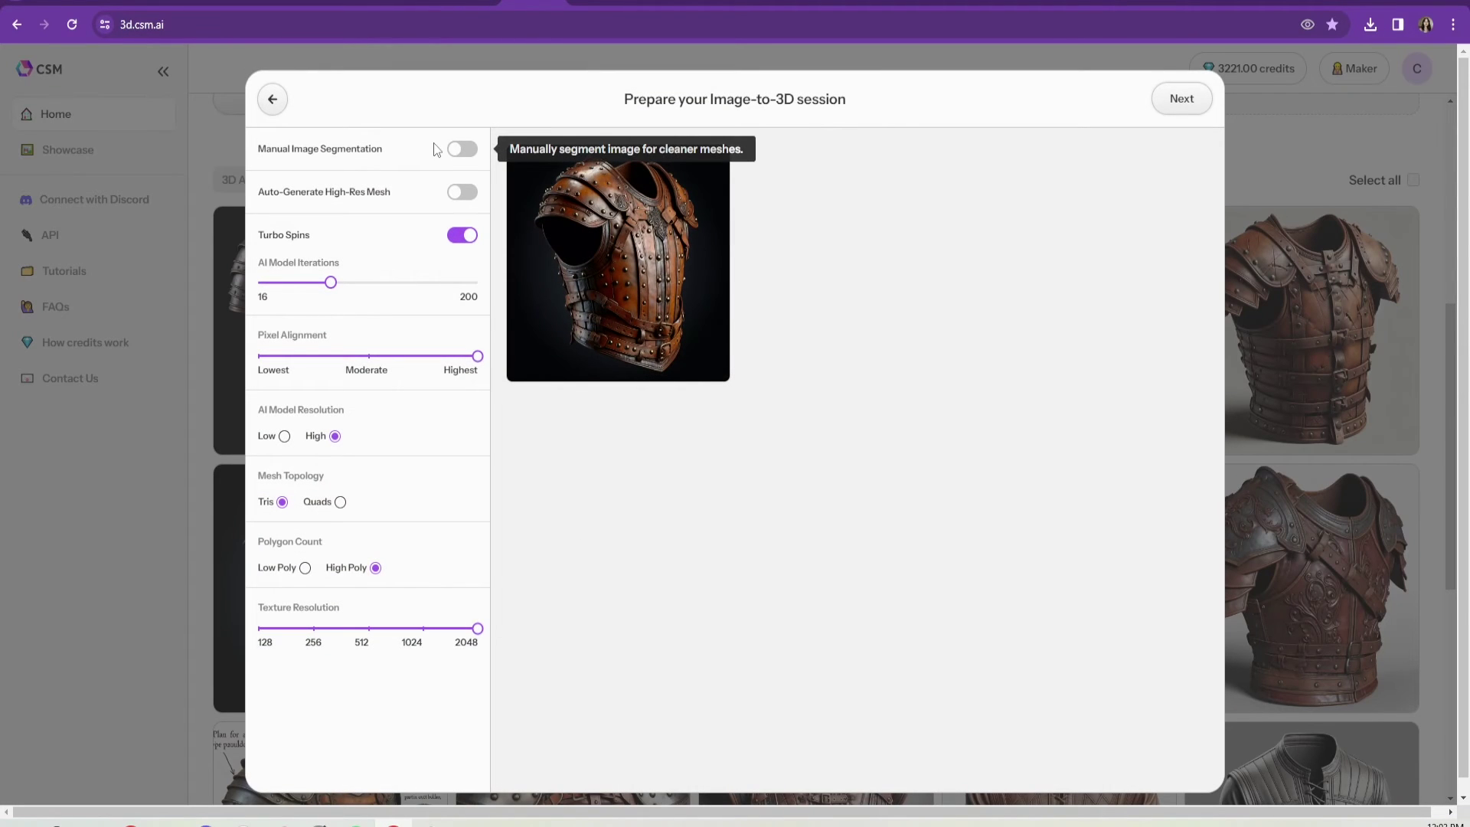
- Enable manual segmentation and auto-generated high-res mesh, set AI model iterations to 200 and topology to quads, and continue to segmentation
{"action": "left_click", "coordinate": [462, 149]}
{"action": "left_click", "coordinate": [462, 233]}
{"action": "left_click_drag", "start_coordinate": [331, 325], "coordinate": [471, 325]}
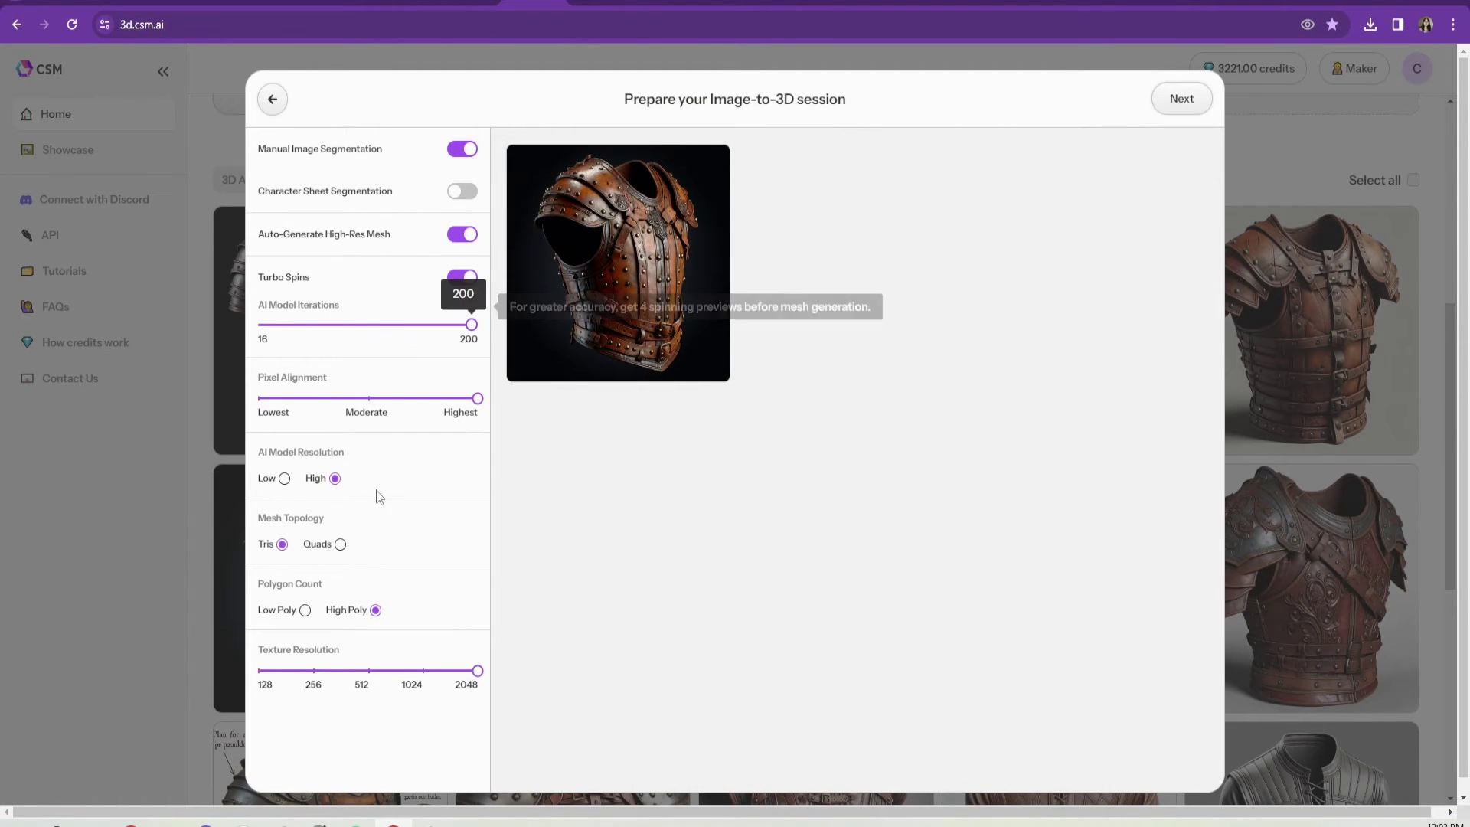
{"action": "left_click", "coordinate": [342, 545]}
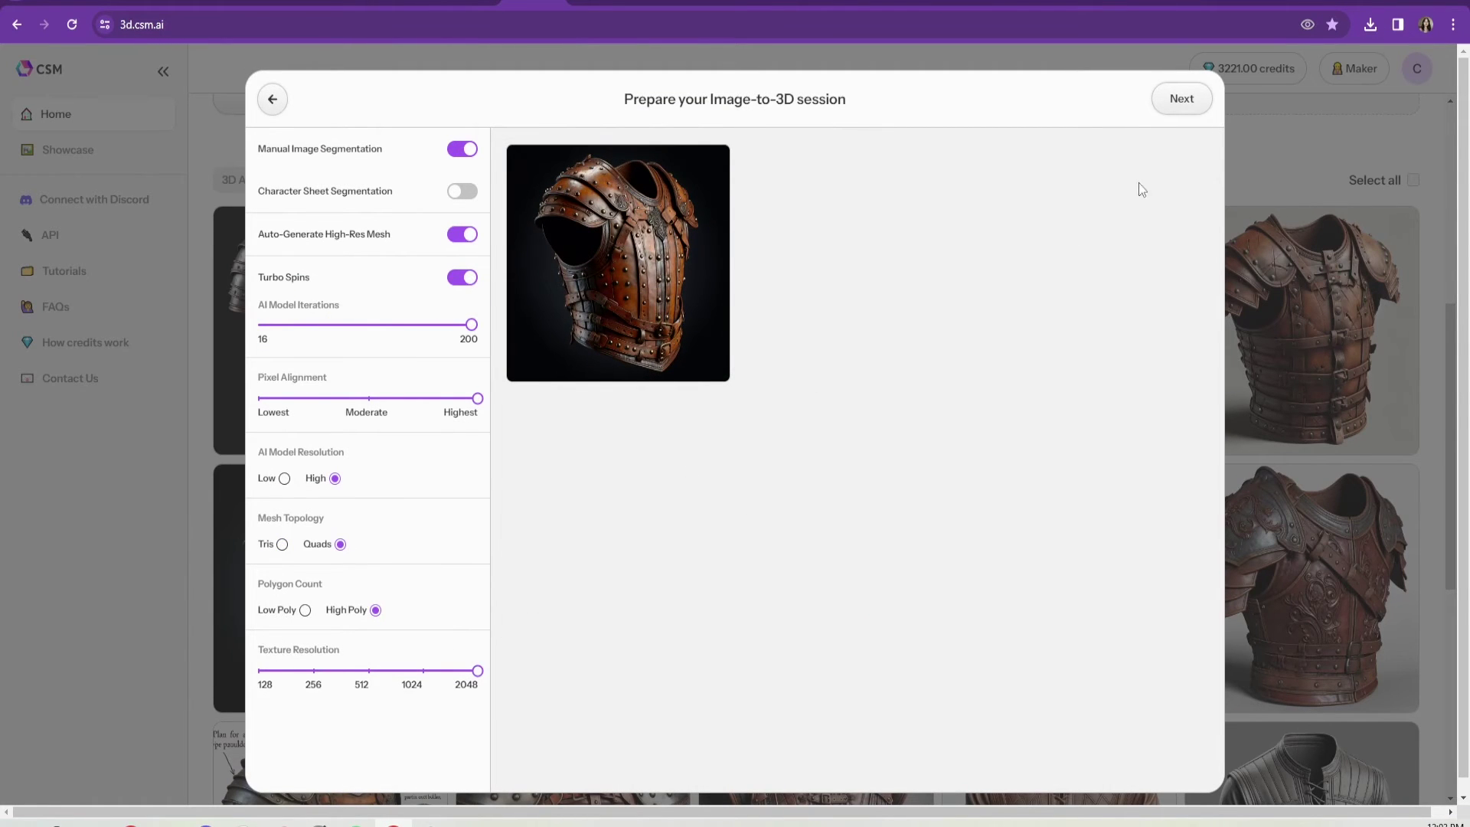
{"action": "left_click", "coordinate": [1191, 108]}
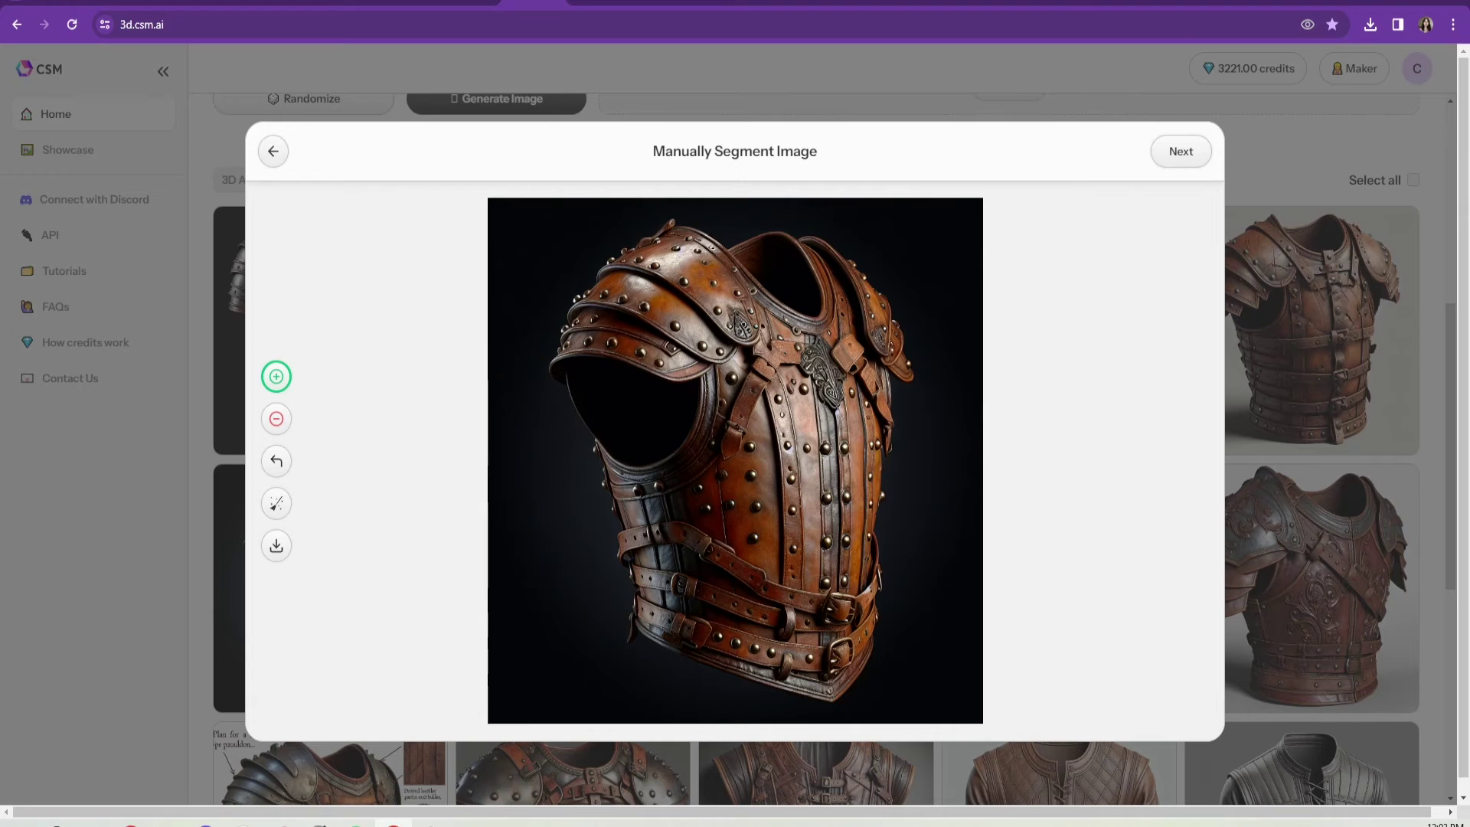
- Mark the shoulder, chest and waist areas of the leather armor as foreground and submit the segmentation
{"action": "left_click", "coordinate": [771, 374]}
{"action": "left_click", "coordinate": [802, 517]}
{"action": "left_click", "coordinate": [807, 631]}
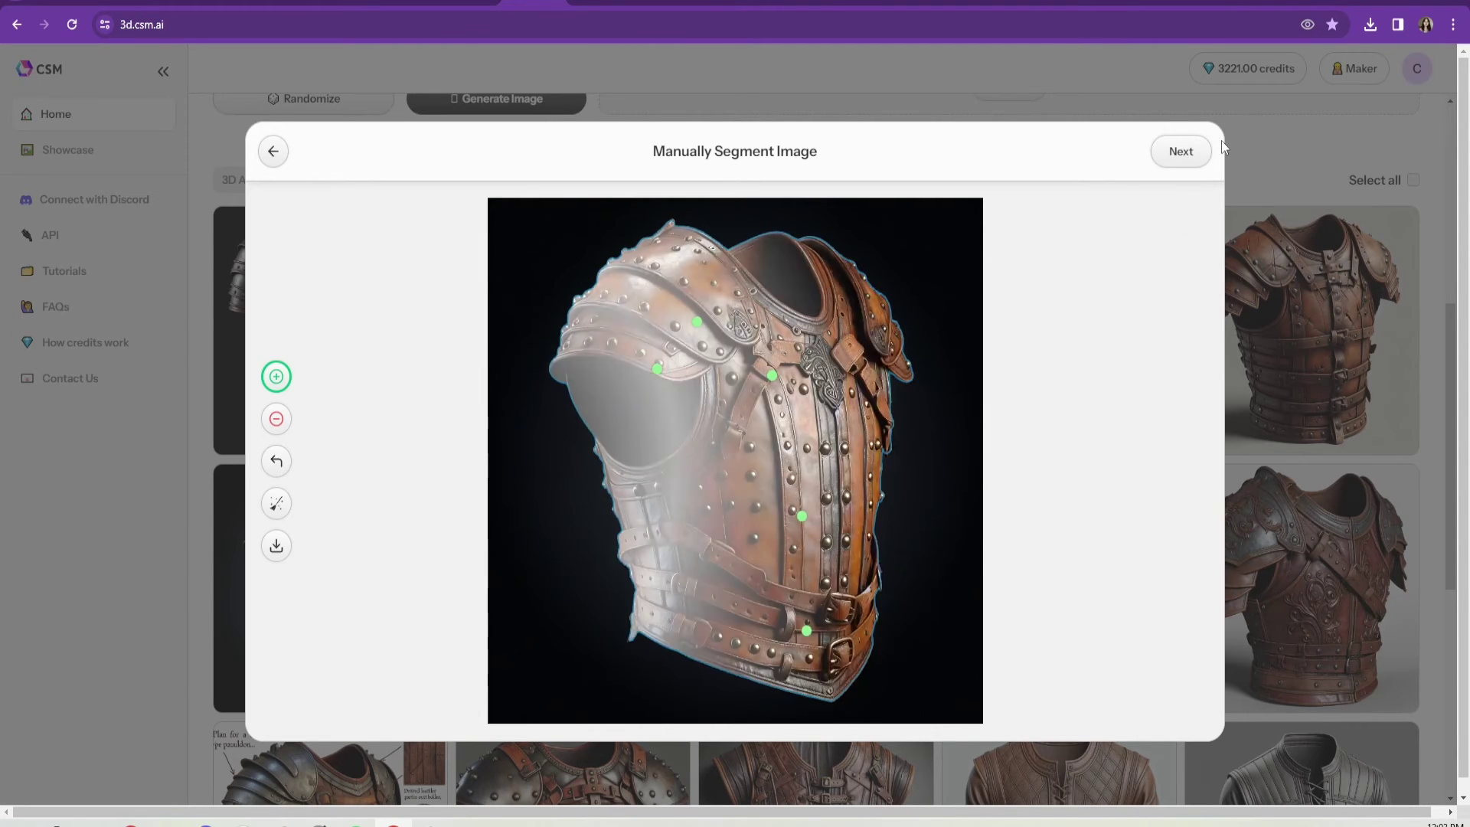
{"action": "left_click", "coordinate": [1202, 150]}
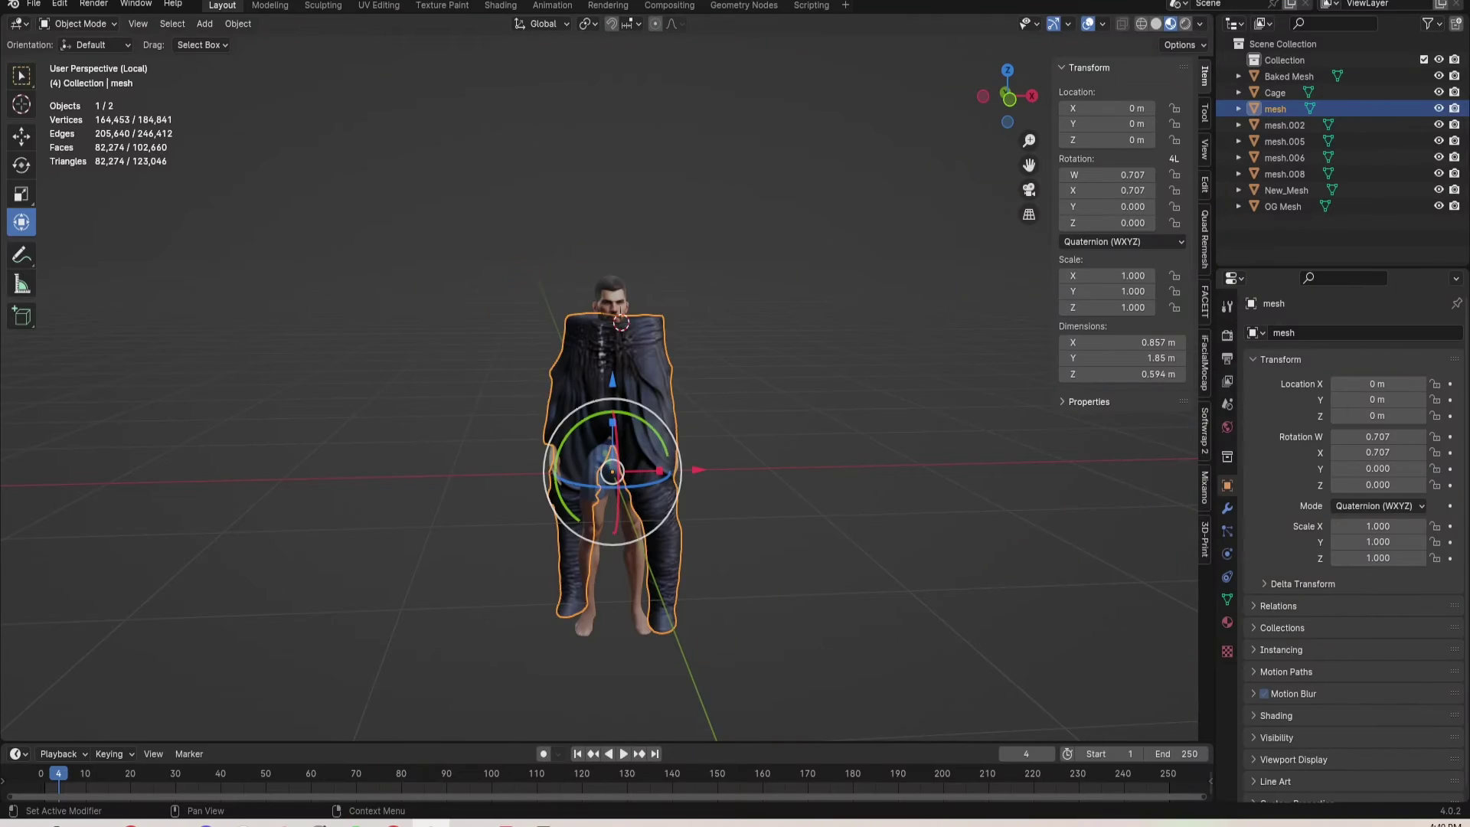
- Switch to Blender, scale down the imported trousers mesh and lower it over the character's legs to Z -0.27716 m
{"action": "left_click", "coordinate": [504, 568]}
{"action": "key", "text": "KP_3"}
{"action": "key", "text": "KP_1"}
{"action": "left_click", "coordinate": [576, 471]}
{"action": "left_click_drag", "start_coordinate": [575, 474], "coordinate": [945, 608]}
{"action": "key", "text": "s"}
{"action": "left_click", "coordinate": [795, 548]}
{"action": "left_click_drag", "start_coordinate": [612, 377], "coordinate": [613, 424]}
- Refine the trousers' size to a scale of 0.572 so they match the character's waist and legs
{"action": "key", "text": "KP_Decimal"}
{"action": "middle_click_drag", "start_coordinate": [796, 421], "coordinate": [634, 400]}
{"action": "scroll", "coordinate": [634, 400], "scroll_direction": "down", "scroll_amount": 2}
{"action": "middle_click_drag", "start_coordinate": [720, 444], "coordinate": [711, 516]}
{"action": "key", "text": "s"}
{"action": "left_click", "coordinate": [653, 476]}
- Merge the trousers' duplicate vertices by distance in Edit Mode
{"action": "key", "text": "ctrl+Tab"}
{"action": "left_click", "coordinate": [753, 290]}
{"action": "left_click", "coordinate": [285, 23]}
{"action": "mouse_move", "coordinate": [312, 423]}
{"action": "left_click", "coordinate": [477, 548]}
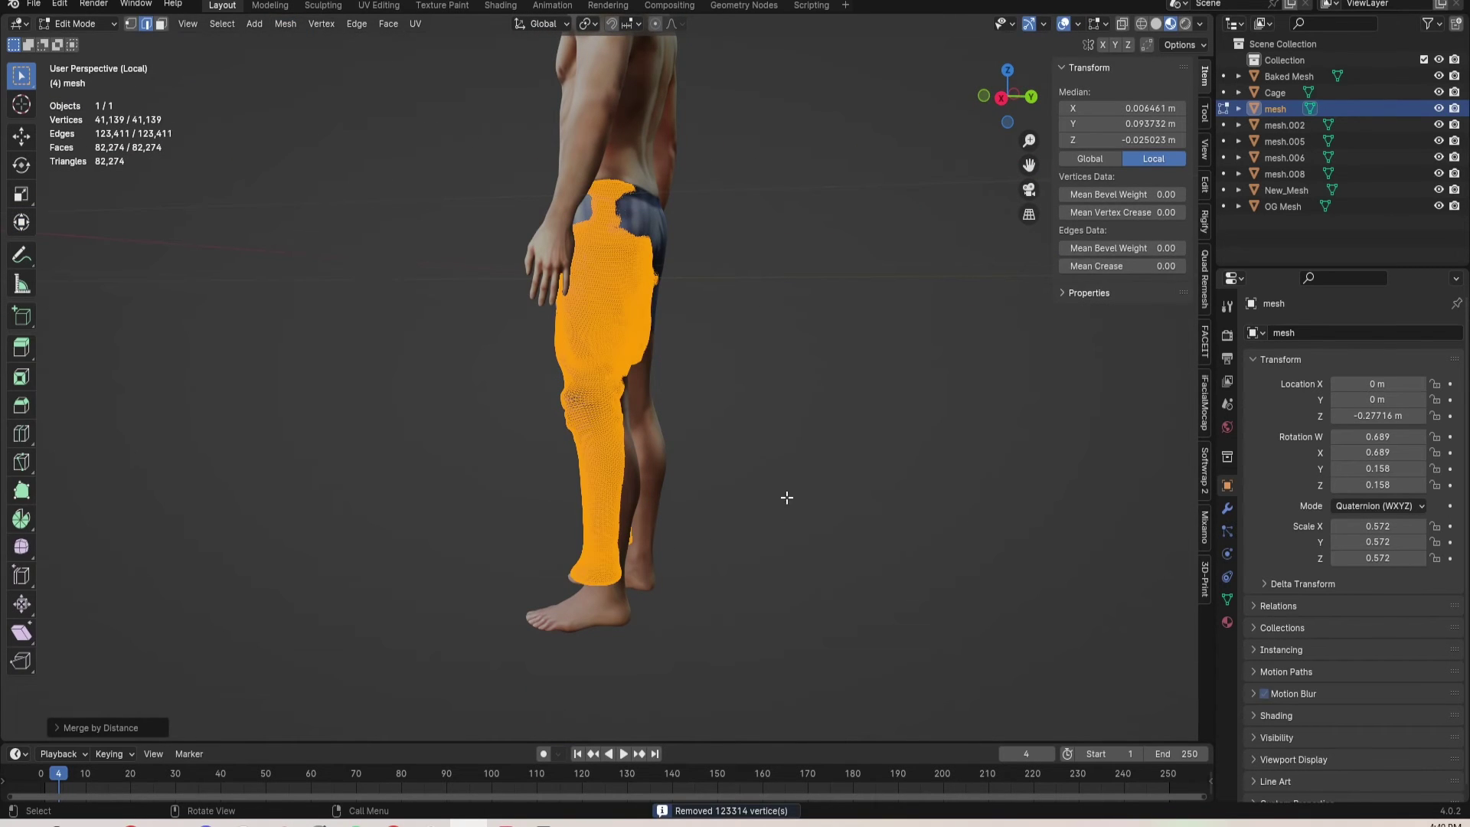
- Switch the trousers to Sculpt Mode and inflate the front of the waist and hips with the Inflate/Deflate brush
{"action": "key", "text": "ctrl+Tab"}
{"action": "left_click", "coordinate": [655, 487]}
{"action": "key", "text": "ctrl+Tab"}
{"action": "left_click", "coordinate": [622, 529]}
{"action": "middle_click_drag", "start_coordinate": [621, 429], "coordinate": [624, 582], "text": "shift"}
{"action": "scroll", "coordinate": [624, 536], "scroll_direction": "up", "scroll_amount": 2}
{"action": "mouse_move", "coordinate": [624, 497]}
{"action": "middle_mouse_down"}
{"action": "mouse_move", "coordinate": [690, 528]}
{"action": "mouse_move", "coordinate": [773, 498]}
{"action": "middle_mouse_up"}
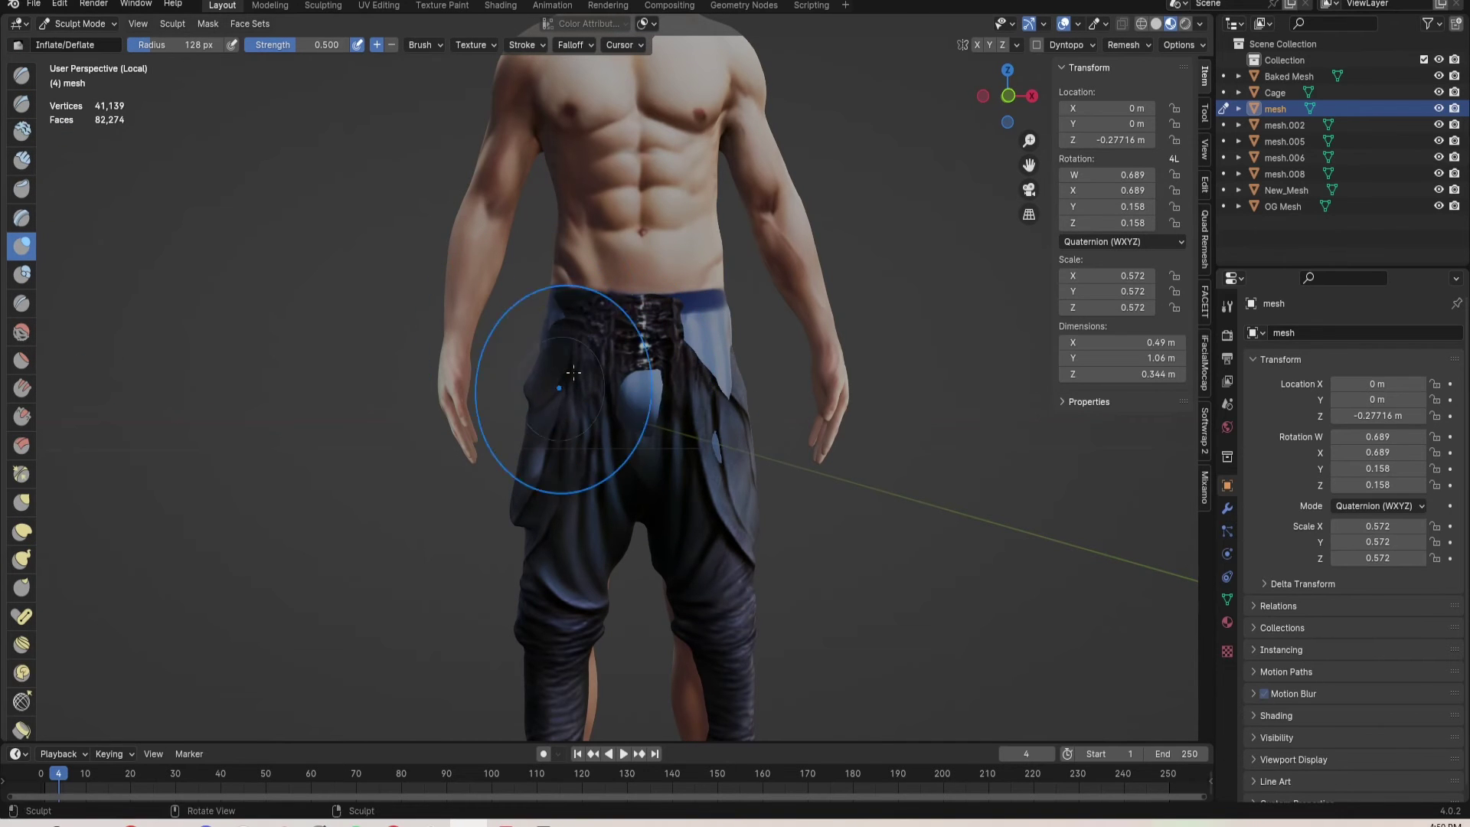
{"action": "mouse_move", "coordinate": [900, 408]}
{"action": "left_mouse_down", "text": "alt"}
{"action": "mouse_move", "coordinate": [581, 397]}
{"action": "mouse_move", "coordinate": [506, 366]}
{"action": "left_mouse_up", "text": "alt"}
{"action": "left_click_drag", "start_coordinate": [865, 329], "coordinate": [617, 352], "text": "alt"}
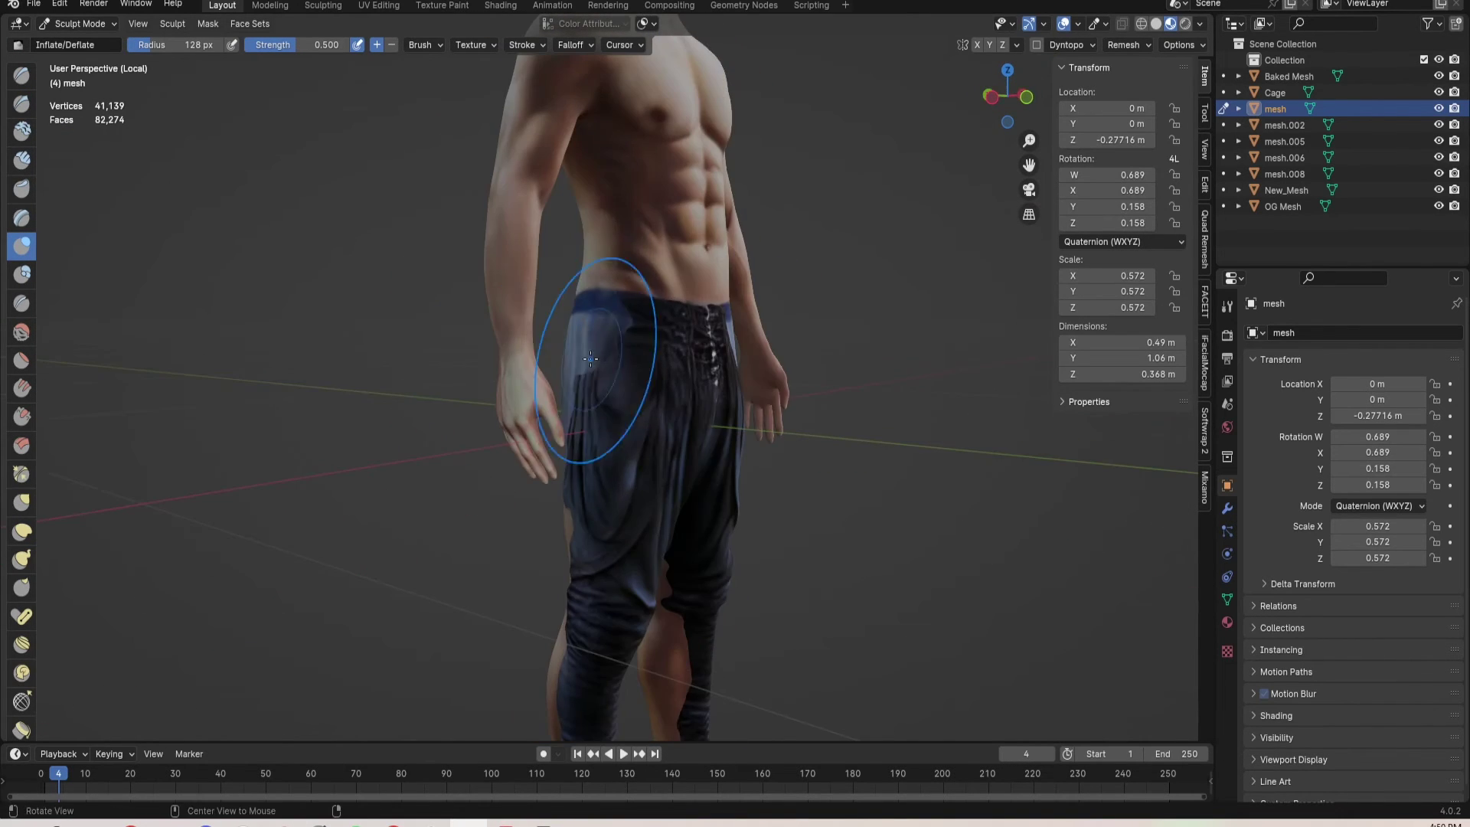
- Inflate the sides of the trousers around the hips and waistband to cover the body underneath
{"action": "mouse_move", "coordinate": [796, 325]}
{"action": "left_mouse_down", "text": "alt"}
{"action": "mouse_move", "coordinate": [687, 361]}
{"action": "mouse_move", "coordinate": [708, 356]}
{"action": "left_mouse_up", "text": "alt"}
{"action": "left_click_drag", "start_coordinate": [804, 314], "coordinate": [706, 305], "text": "alt"}
{"action": "left_click_drag", "start_coordinate": [505, 344], "coordinate": [766, 348], "text": "alt"}
{"action": "left_click_drag", "start_coordinate": [623, 351], "coordinate": [612, 390]}
{"action": "left_click_drag", "start_coordinate": [502, 321], "coordinate": [659, 313], "text": "alt"}
{"action": "mouse_move", "coordinate": [658, 329]}
{"action": "middle_mouse_down"}
{"action": "mouse_move", "coordinate": [542, 354]}
{"action": "mouse_move", "coordinate": [612, 383]}
{"action": "middle_mouse_up"}
- Pull the trousers' lower legs and ankle cuffs over the calves with the Elastic Deform brush at 65 px radius
{"action": "middle_click_drag", "start_coordinate": [617, 518], "coordinate": [819, 528]}
{"action": "mouse_move", "coordinate": [820, 529]}
{"action": "middle_mouse_down", "text": "shift"}
{"action": "mouse_move", "coordinate": [827, 398]}
{"action": "mouse_move", "coordinate": [865, 390]}
{"action": "middle_mouse_up", "text": "shift"}
{"action": "middle_click_drag", "start_coordinate": [607, 523], "coordinate": [548, 409], "text": "shift"}
{"action": "left_click_drag", "start_coordinate": [538, 510], "coordinate": [513, 506]}
{"action": "middle_click_drag", "start_coordinate": [505, 444], "coordinate": [676, 402]}
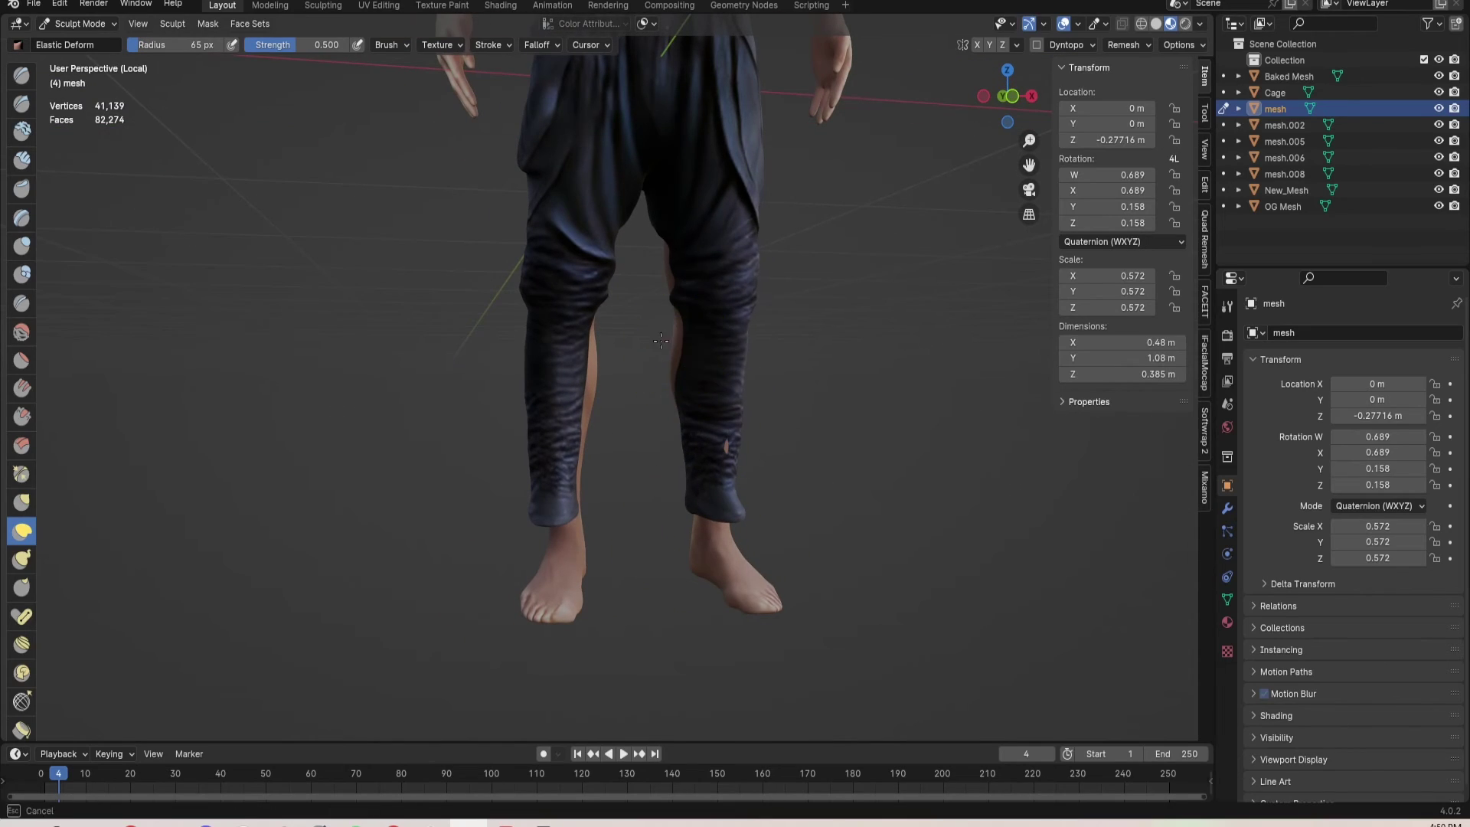
{"action": "left_click_drag", "start_coordinate": [726, 447], "coordinate": [741, 452]}
{"action": "middle_click_drag", "start_coordinate": [651, 429], "coordinate": [792, 418]}
- Display the meshes in wireframe and reshape the trouser legs around the knees and calves with Elastic Deform
{"action": "left_click", "coordinate": [1141, 24]}
{"action": "scroll", "coordinate": [589, 421], "scroll_direction": "up", "scroll_amount": 2}
{"action": "mouse_move", "coordinate": [490, 406]}
{"action": "middle_mouse_down"}
{"action": "mouse_move", "coordinate": [662, 398]}
{"action": "mouse_move", "coordinate": [540, 413]}
{"action": "mouse_move", "coordinate": [728, 425]}
{"action": "middle_mouse_up"}
{"action": "left_click_drag", "start_coordinate": [626, 438], "coordinate": [646, 439]}
{"action": "middle_click_drag", "start_coordinate": [646, 439], "coordinate": [599, 444]}
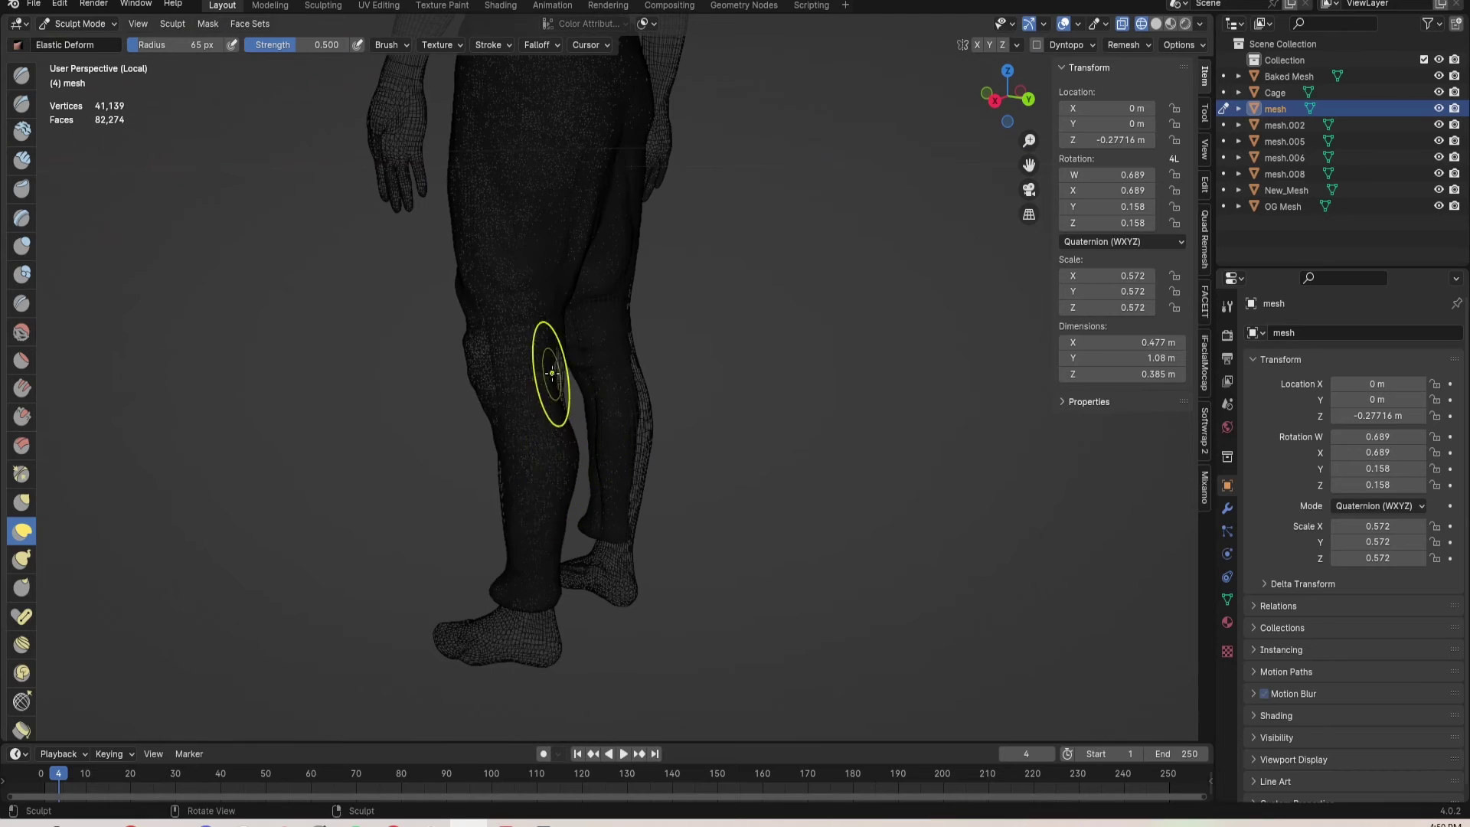
{"action": "middle_click_drag", "start_coordinate": [493, 355], "coordinate": [754, 364]}
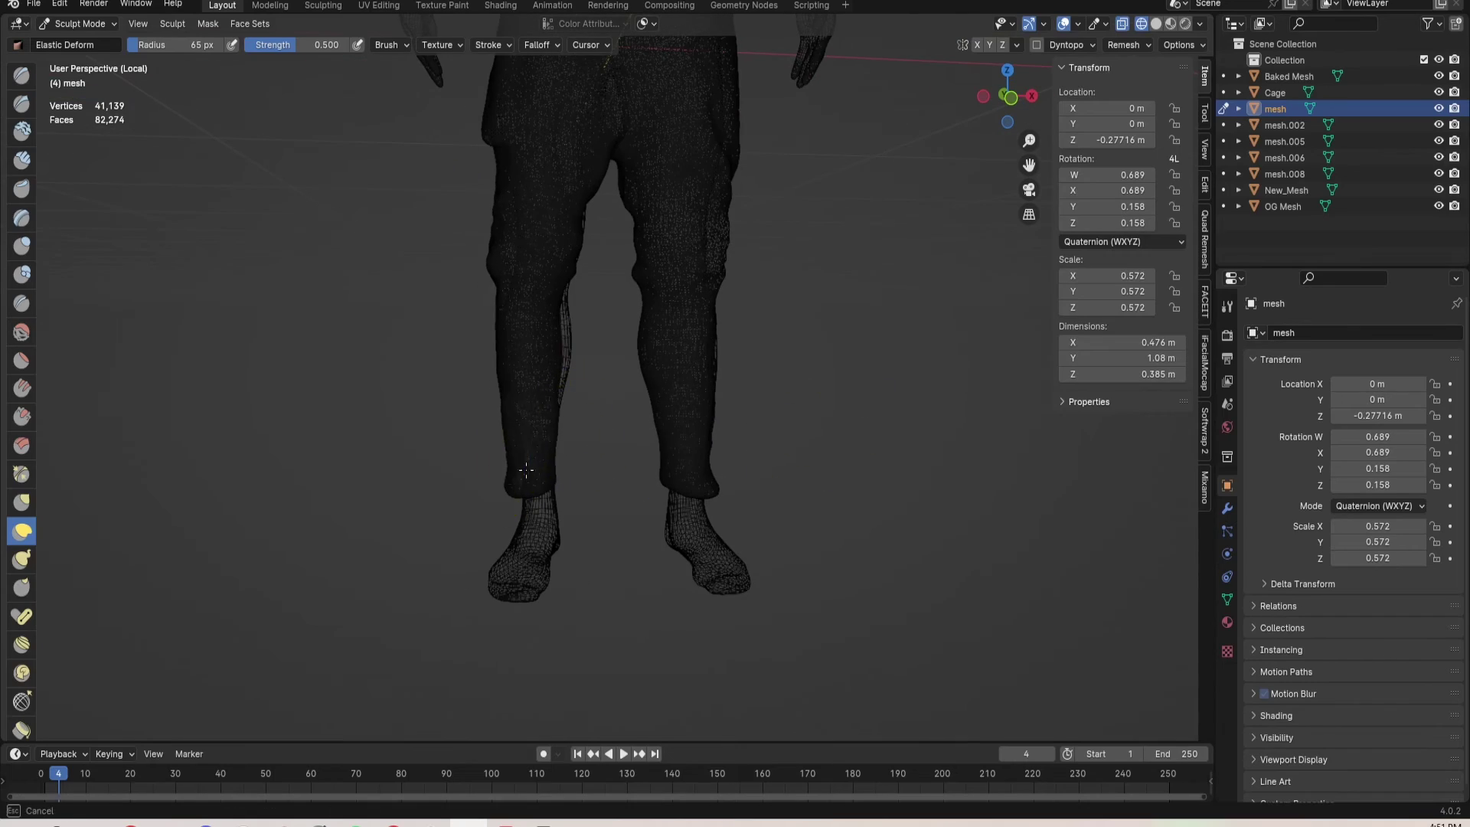
- Reshape the trouser legs around the inner thighs, knees and calves in wireframe with Elastic Deform at 68 px radius
{"action": "middle_click_drag", "start_coordinate": [613, 251], "coordinate": [643, 383], "text": "shift"}
{"action": "key", "text": "KP_1"}
{"action": "scroll", "coordinate": [605, 368], "scroll_direction": "up", "scroll_amount": 3}
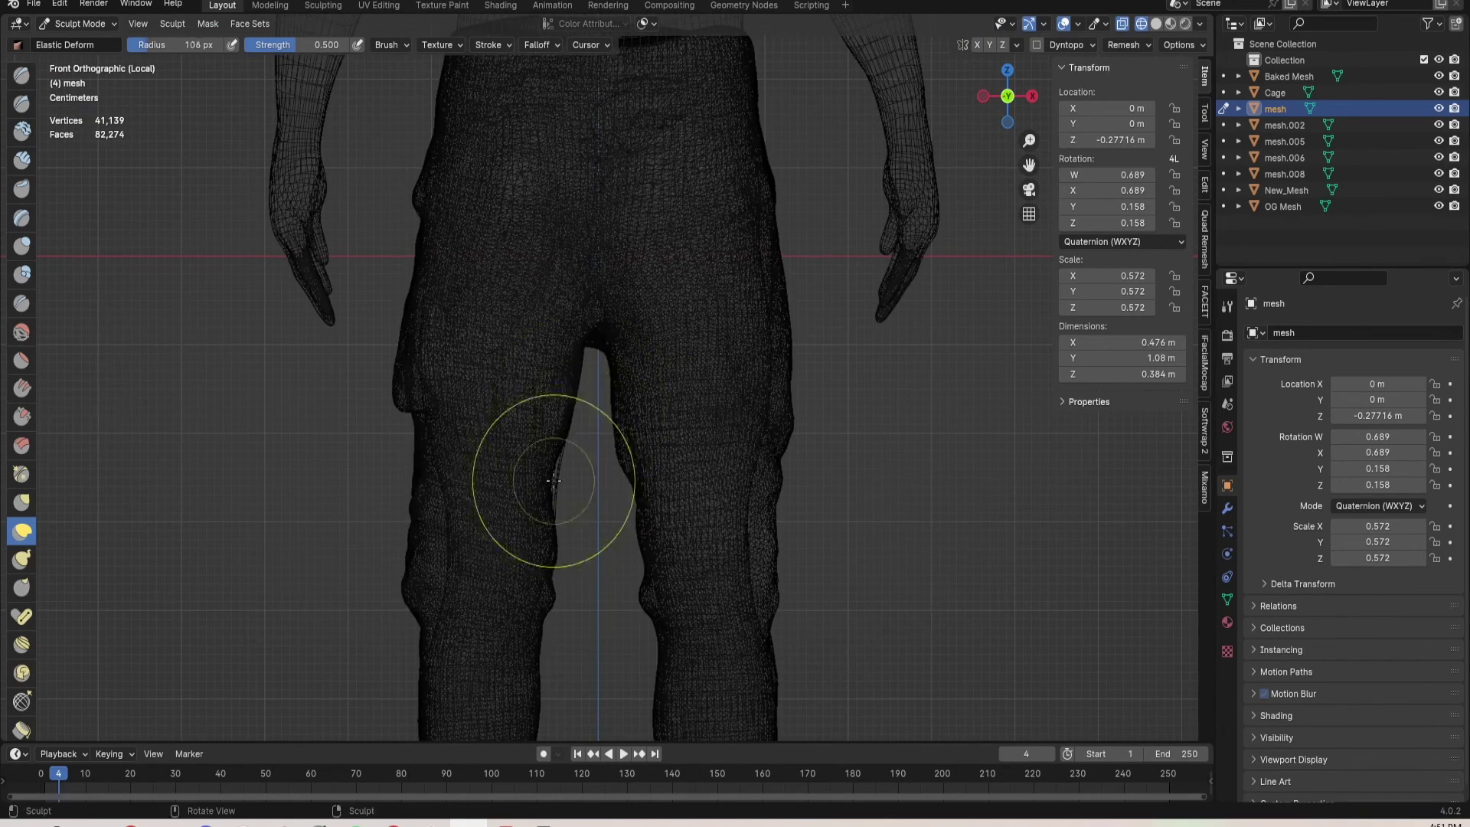
{"action": "middle_click_drag", "start_coordinate": [421, 486], "coordinate": [420, 433]}
{"action": "middle_click_drag", "start_coordinate": [447, 375], "coordinate": [736, 426]}
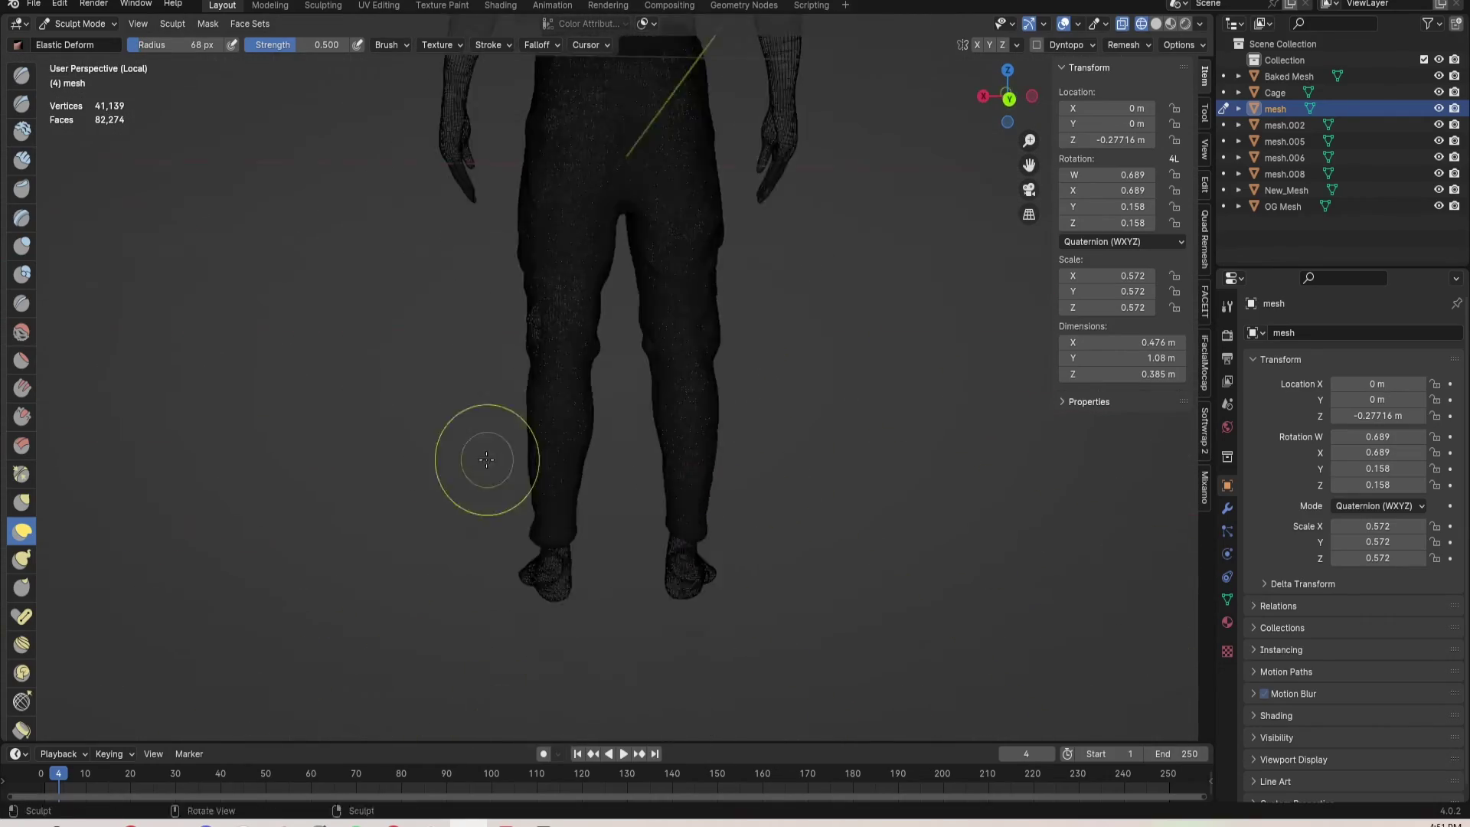
{"action": "left_click_drag", "start_coordinate": [437, 494], "coordinate": [625, 466], "text": "alt"}
{"action": "scroll", "coordinate": [587, 453], "scroll_direction": "up", "scroll_amount": 2}
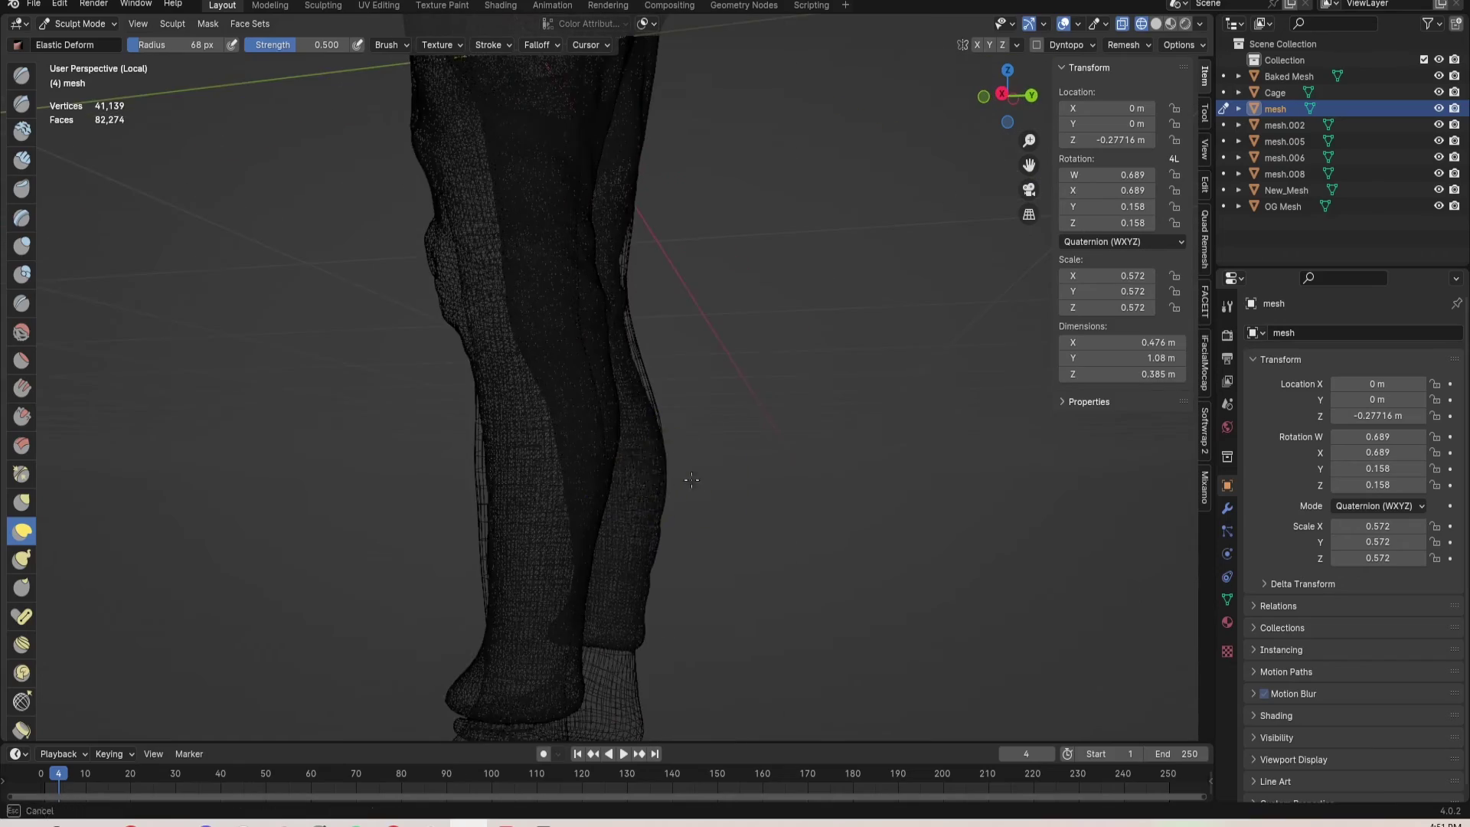
{"action": "left_click_drag", "start_coordinate": [682, 334], "coordinate": [569, 411], "text": "alt"}
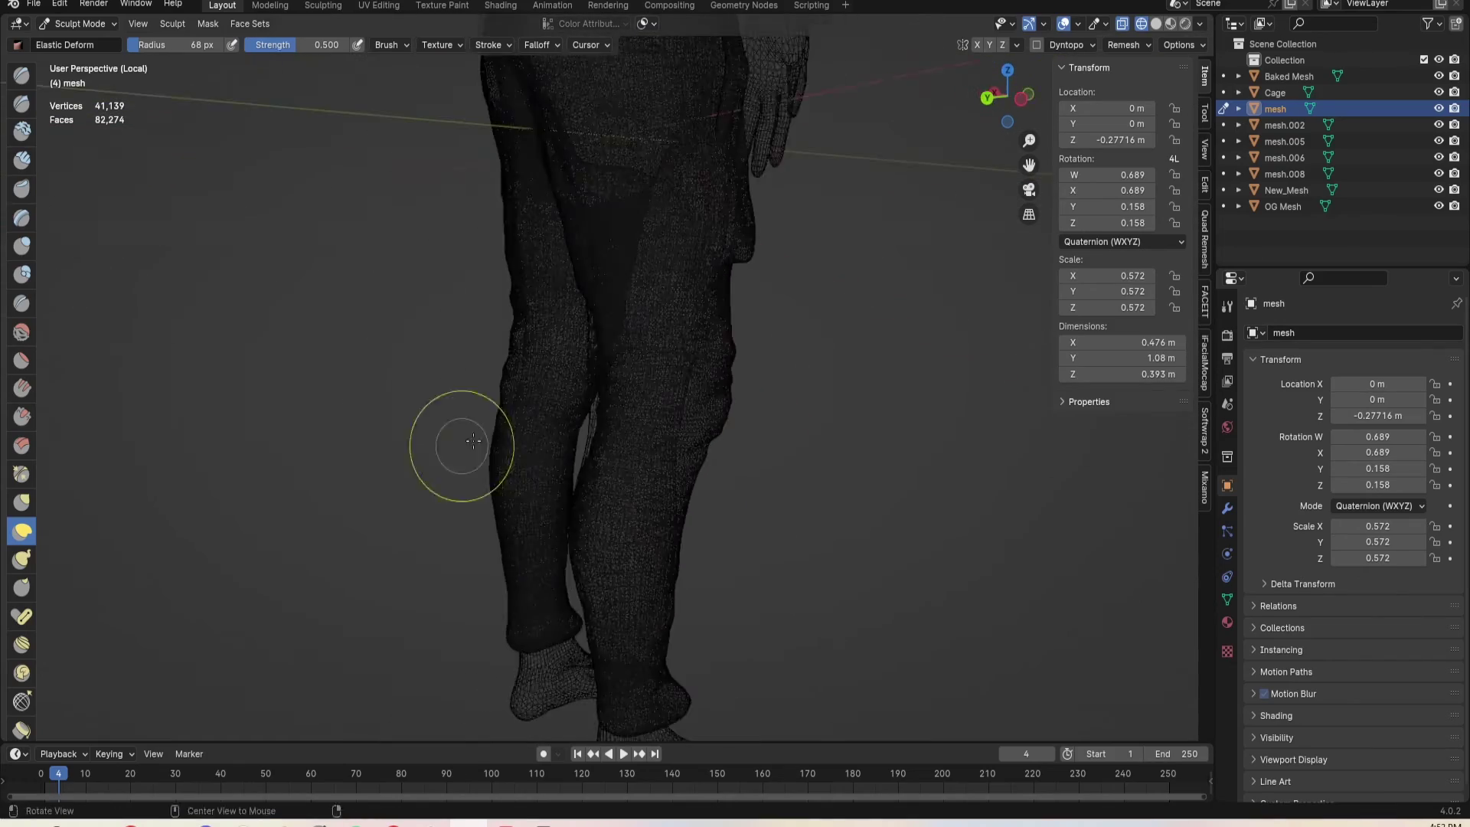
{"action": "mouse_move", "coordinate": [564, 410]}
{"action": "middle_mouse_down"}
{"action": "mouse_move", "coordinate": [595, 379]}
{"action": "mouse_move", "coordinate": [584, 440]}
{"action": "mouse_move", "coordinate": [926, 429]}
{"action": "mouse_move", "coordinate": [510, 404]}
{"action": "middle_mouse_up"}
- Return to textured shading and inflate a spot on the trousers with the Inflate/Deflate brush
{"action": "key", "text": "shift+z"}
{"action": "left_click", "coordinate": [31, 254]}
{"action": "scroll", "coordinate": [613, 322], "scroll_direction": "up", "scroll_amount": 1}
{"action": "left_click_drag", "start_coordinate": [632, 331], "coordinate": [607, 305]}
{"action": "middle_click_drag", "start_coordinate": [674, 413], "coordinate": [873, 544]}
- Adjust the back of the trousers' waistband against the lower back with the Elastic Deform brush at 68 px radius
{"action": "left_click", "coordinate": [22, 531]}
{"action": "middle_click_drag", "start_coordinate": [578, 241], "coordinate": [526, 240]}
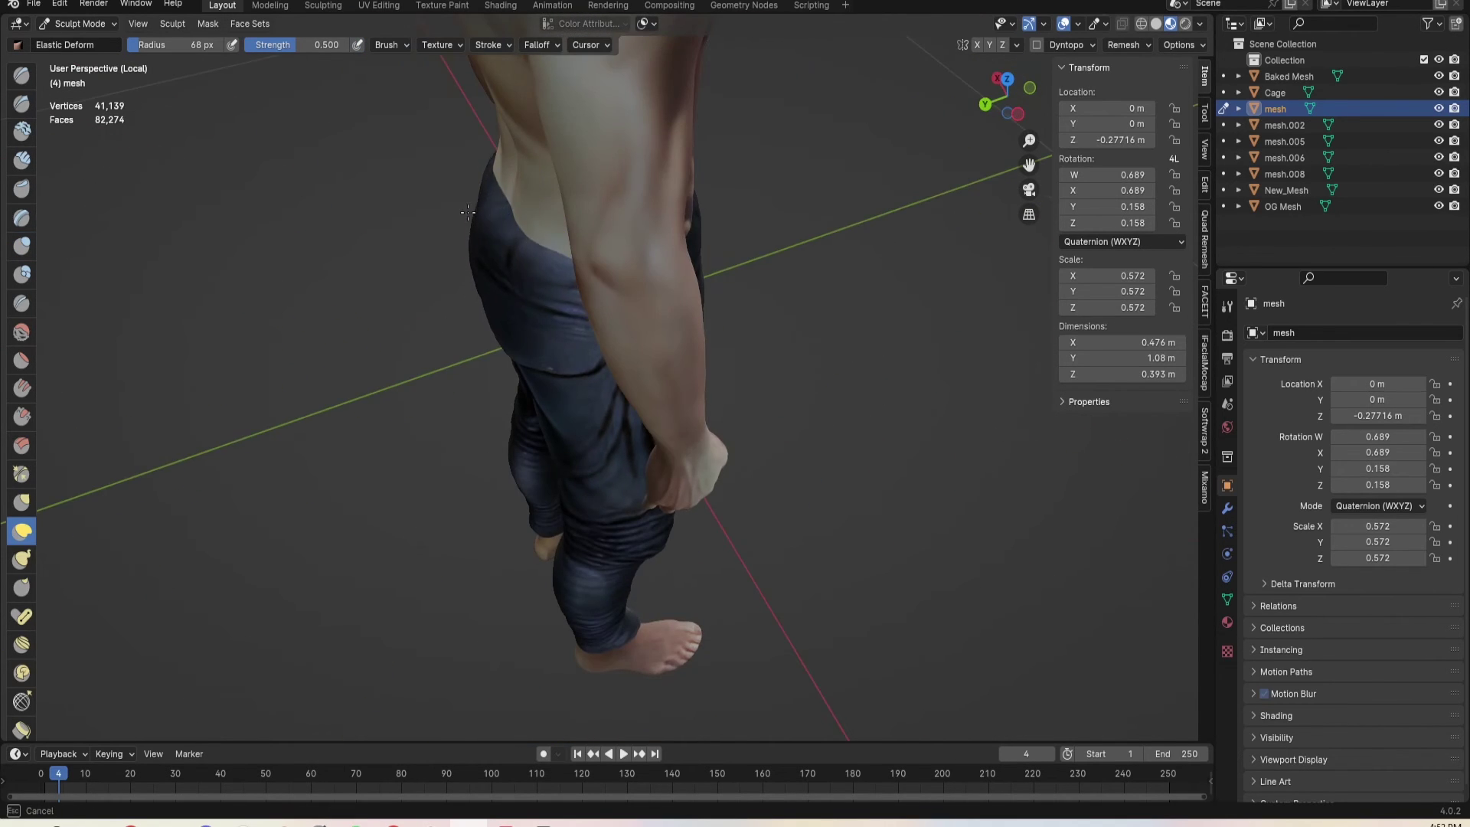
{"action": "left_click_drag", "start_coordinate": [480, 210], "coordinate": [484, 210]}
{"action": "middle_click_drag", "start_coordinate": [484, 210], "coordinate": [591, 183]}
{"action": "left_click_drag", "start_coordinate": [591, 184], "coordinate": [601, 191]}
{"action": "middle_click_drag", "start_coordinate": [601, 192], "coordinate": [494, 222]}
{"action": "left_click_drag", "start_coordinate": [512, 230], "coordinate": [490, 222]}
{"action": "mouse_move", "coordinate": [482, 222]}
{"action": "middle_mouse_down"}
{"action": "mouse_move", "coordinate": [615, 219]}
{"action": "mouse_move", "coordinate": [631, 149]}
{"action": "mouse_move", "coordinate": [788, 245]}
{"action": "mouse_move", "coordinate": [669, 289]}
{"action": "middle_mouse_up"}
- Examine the trousers' fit on the whole body and return to Object Mode
{"action": "scroll", "coordinate": [789, 245], "scroll_direction": "down", "scroll_amount": 4}
{"action": "scroll", "coordinate": [669, 289], "scroll_direction": "up", "scroll_amount": 8}
{"action": "scroll", "coordinate": [678, 398], "scroll_direction": "down", "scroll_amount": 8}
{"action": "scroll", "coordinate": [685, 509], "scroll_direction": "down", "scroll_amount": 3}
{"action": "middle_click_drag", "start_coordinate": [685, 509], "coordinate": [682, 440]}
{"action": "scroll", "coordinate": [696, 437], "scroll_direction": "up", "scroll_amount": 6}
{"action": "scroll", "coordinate": [766, 429], "scroll_direction": "down", "scroll_amount": 6}
{"action": "key", "text": "ctrl+Tab"}
{"action": "left_click", "coordinate": [773, 459]}
{"action": "middle_click_drag", "start_coordinate": [774, 459], "coordinate": [660, 444]}
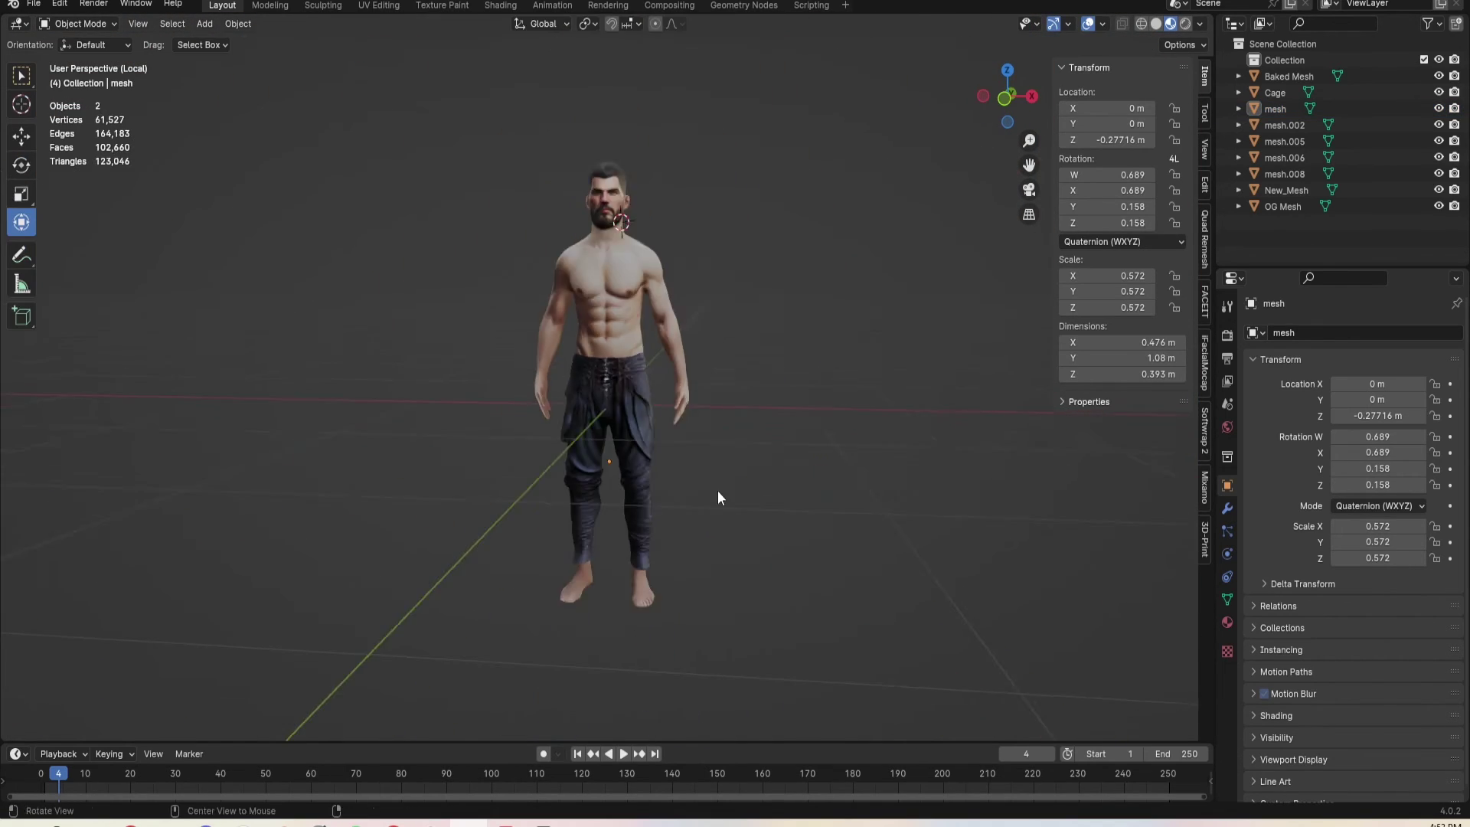
- Put the trousers back into Sculpt Mode and nudge the trouser legs outward wherever they sit too close to the body
{"action": "scroll", "coordinate": [643, 433], "scroll_direction": "up", "scroll_amount": 6}
{"action": "middle_click_drag", "start_coordinate": [603, 398], "coordinate": [505, 268], "text": "shift"}
{"action": "left_click", "coordinate": [490, 367]}
{"action": "key", "text": "ctrl+Tab"}
{"action": "left_click_drag", "start_coordinate": [403, 513], "coordinate": [411, 505]}
{"action": "mouse_move", "coordinate": [410, 506]}
{"action": "middle_mouse_down"}
{"action": "mouse_move", "coordinate": [329, 467]}
{"action": "mouse_move", "coordinate": [490, 490]}
{"action": "middle_mouse_up"}
{"action": "left_click_drag", "start_coordinate": [520, 501], "coordinate": [538, 483]}
{"action": "mouse_move", "coordinate": [538, 482]}
{"action": "middle_mouse_down"}
{"action": "mouse_move", "coordinate": [584, 473]}
{"action": "mouse_move", "coordinate": [529, 461]}
{"action": "middle_mouse_up"}
{"action": "left_click_drag", "start_coordinate": [507, 460], "coordinate": [515, 452]}
{"action": "mouse_move", "coordinate": [515, 453]}
{"action": "middle_mouse_down"}
{"action": "mouse_move", "coordinate": [784, 530]}
{"action": "mouse_move", "coordinate": [635, 490]}
{"action": "middle_mouse_up"}
{"action": "left_click_drag", "start_coordinate": [623, 474], "coordinate": [615, 470]}
{"action": "scroll", "coordinate": [457, 469], "scroll_direction": "up", "scroll_amount": 3}
{"action": "left_click_drag", "start_coordinate": [394, 601], "coordinate": [402, 589]}
{"action": "scroll", "coordinate": [505, 536], "scroll_direction": "up", "scroll_amount": 3}
- Inspect the sculpted trousers from several sides and leave Sculpt Mode
{"action": "mouse_move", "coordinate": [428, 551]}
{"action": "middle_mouse_down"}
{"action": "mouse_move", "coordinate": [506, 536]}
{"action": "mouse_move", "coordinate": [506, 521]}
{"action": "mouse_move", "coordinate": [718, 518]}
{"action": "middle_mouse_up"}
{"action": "scroll", "coordinate": [505, 529], "scroll_direction": "down", "scroll_amount": 4}
{"action": "mouse_move", "coordinate": [692, 431]}
{"action": "middle_mouse_down"}
{"action": "mouse_move", "coordinate": [490, 452]}
{"action": "mouse_move", "coordinate": [727, 429]}
{"action": "middle_mouse_up"}
{"action": "scroll", "coordinate": [750, 383], "scroll_direction": "down", "scroll_amount": 5}
{"action": "middle_click_drag", "start_coordinate": [765, 307], "coordinate": [787, 548], "text": "shift"}
{"action": "scroll", "coordinate": [787, 548], "scroll_direction": "down", "scroll_amount": 2}
{"action": "key", "text": "ctrl+Tab"}
{"action": "left_click", "coordinate": [729, 508]}
{"action": "scroll", "coordinate": [756, 505], "scroll_direction": "up", "scroll_amount": 1}
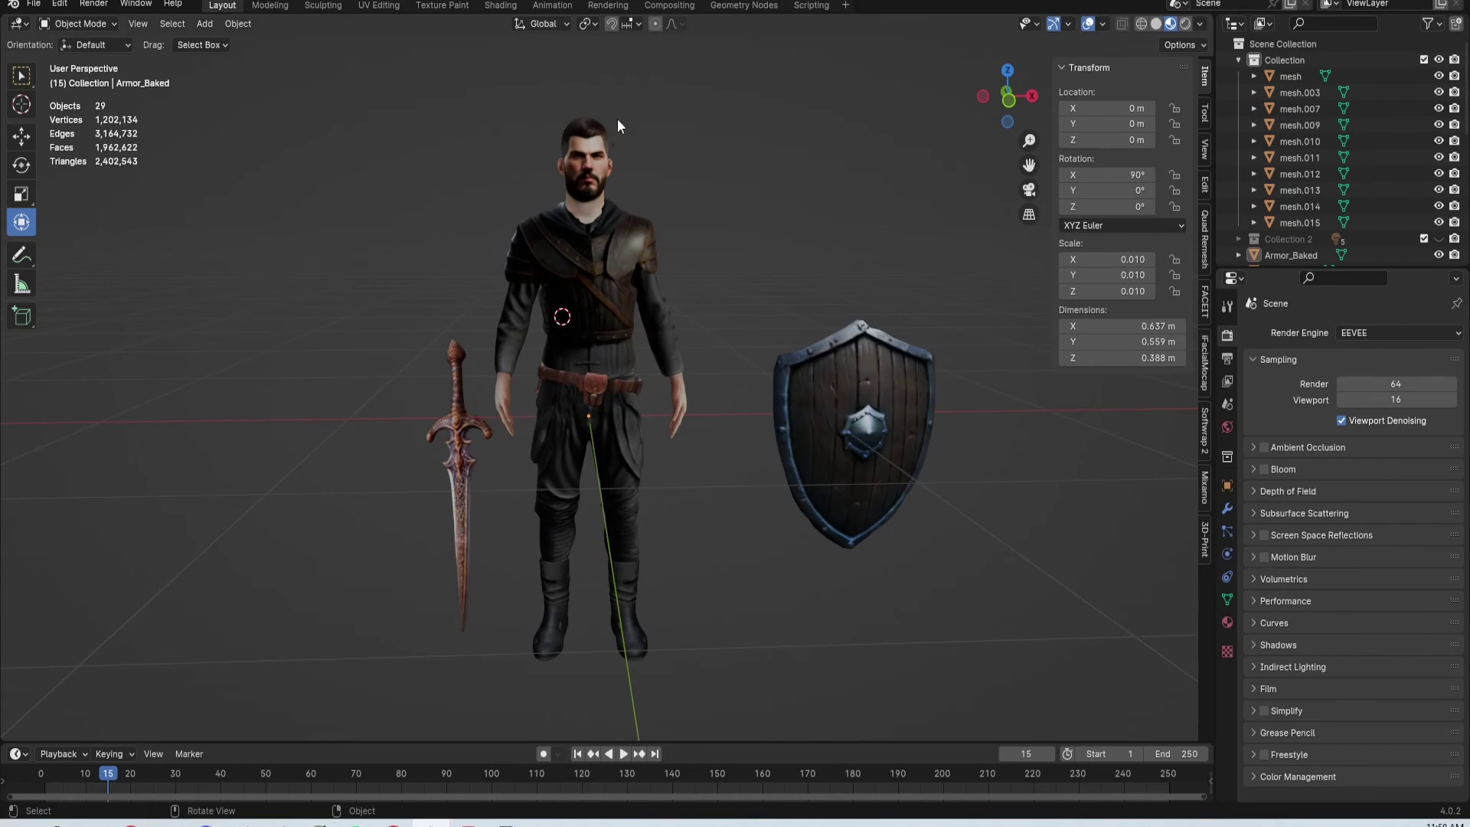
- Examine the fully dressed character with its armor, belt and boots, along with the sword and shield
{"action": "middle_click_drag", "start_coordinate": [618, 126], "coordinate": [939, 295]}
{"action": "scroll", "coordinate": [685, 264], "scroll_direction": "up", "scroll_amount": 3}
{"action": "scroll", "coordinate": [939, 295], "scroll_direction": "down", "scroll_amount": 2}
{"action": "left_click_drag", "start_coordinate": [796, 253], "coordinate": [772, 465], "text": "alt+shift"}
{"action": "left_click_drag", "start_coordinate": [674, 429], "coordinate": [760, 396], "text": "alt"}
{"action": "scroll", "coordinate": [703, 476], "scroll_direction": "down", "scroll_amount": 1}
{"action": "scroll", "coordinate": [703, 476], "scroll_direction": "down", "scroll_amount": 2}
{"action": "middle_click_drag", "start_coordinate": [711, 536], "coordinate": [714, 497]}
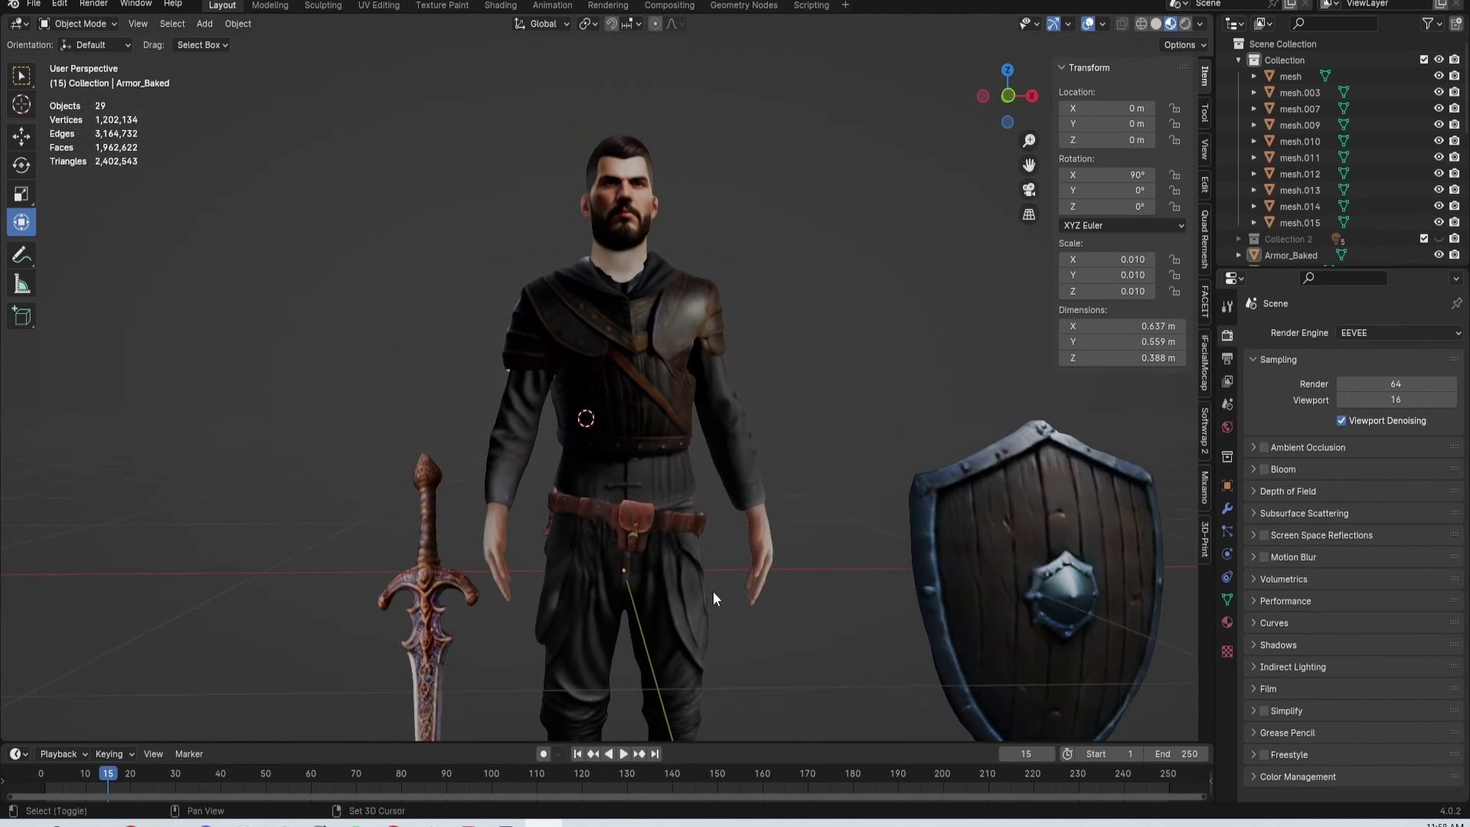
{"action": "middle_click_drag", "start_coordinate": [714, 591], "coordinate": [790, 411], "text": "shift"}
{"action": "scroll", "coordinate": [793, 406], "scroll_direction": "down", "scroll_amount": 1}
{"action": "middle_click_drag", "start_coordinate": [802, 352], "coordinate": [788, 446], "text": "shift"}
{"action": "scroll", "coordinate": [795, 423], "scroll_direction": "down", "scroll_amount": 1}
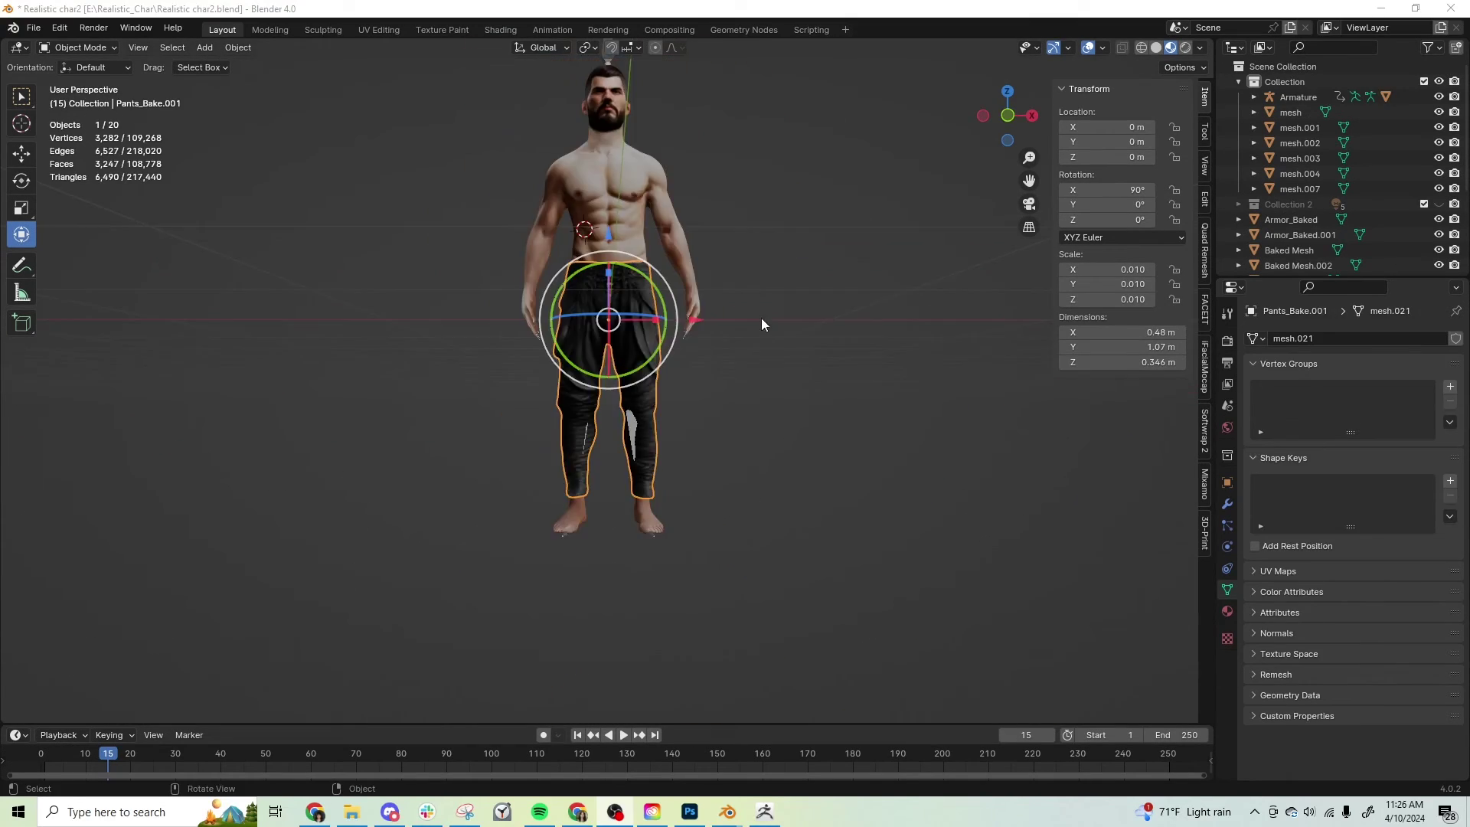
- Parent the baked trousers to the armature using Armature Deform With Empty Groups
{"action": "scroll", "coordinate": [762, 319], "scroll_direction": "up", "scroll_amount": 3}
{"action": "key", "text": "ctrl+p"}
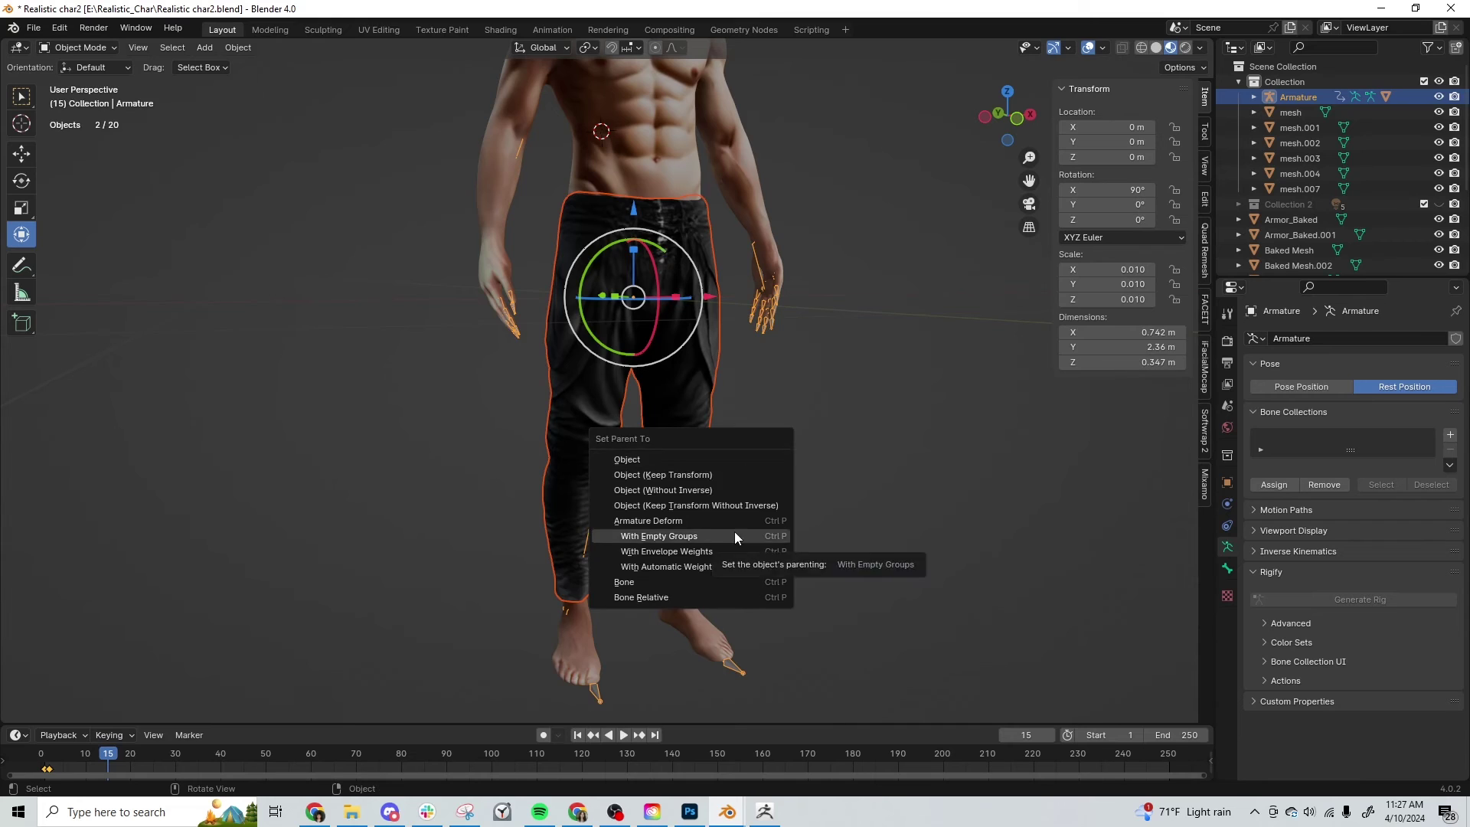
{"action": "left_click", "coordinate": [733, 535]}
- Add a Data Transfer modifier to the trousers with the baked body mesh as source, placed above the Armature modifier
{"action": "left_click", "coordinate": [678, 460]}
{"action": "left_click", "coordinate": [1228, 504]}
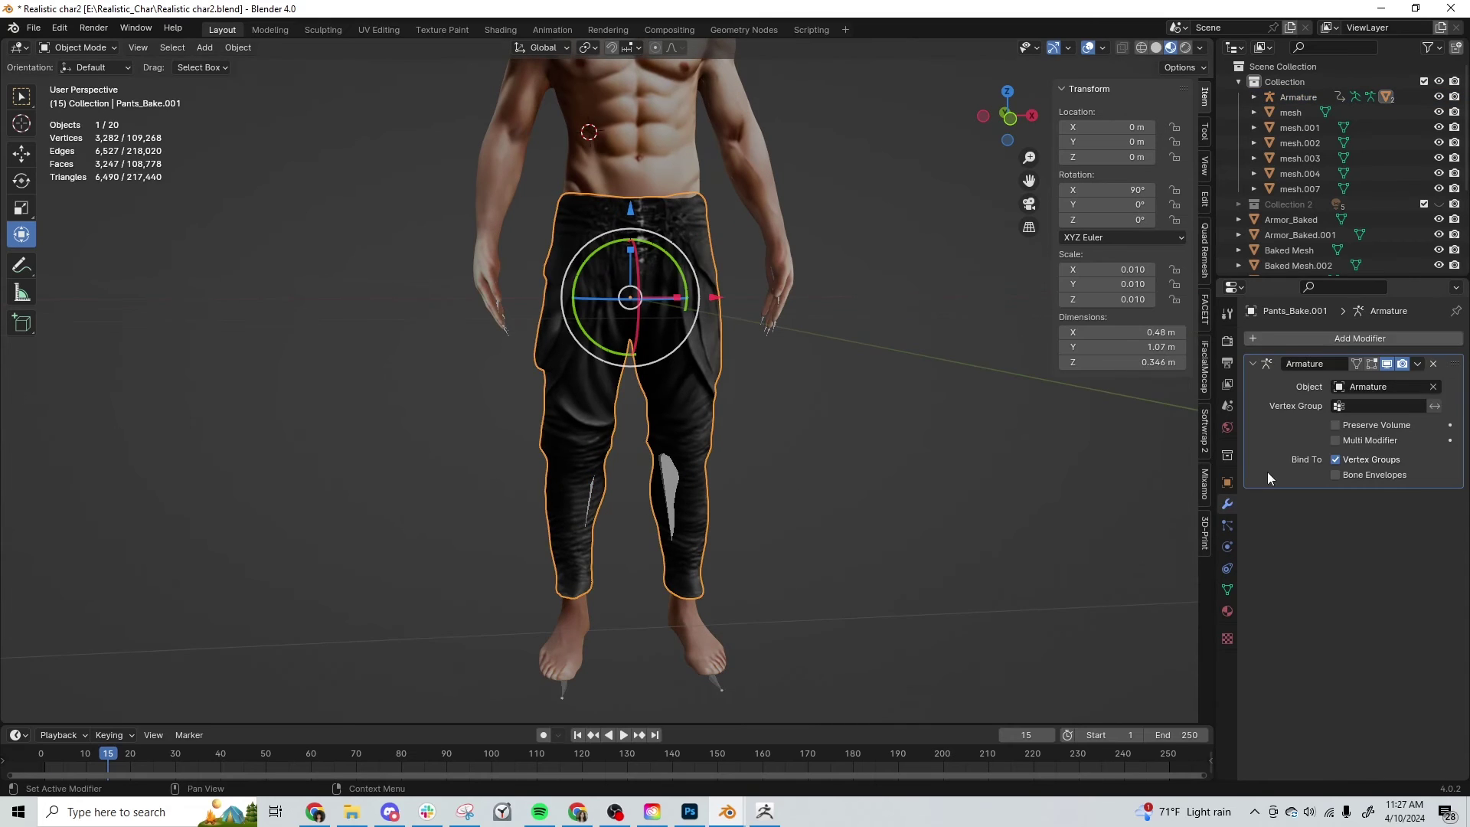
{"action": "left_click", "coordinate": [1342, 339]}
{"action": "type", "text": "d"}
{"action": "left_click", "coordinate": [1235, 383]}
{"action": "left_click_drag", "start_coordinate": [1454, 499], "coordinate": [1455, 364]}
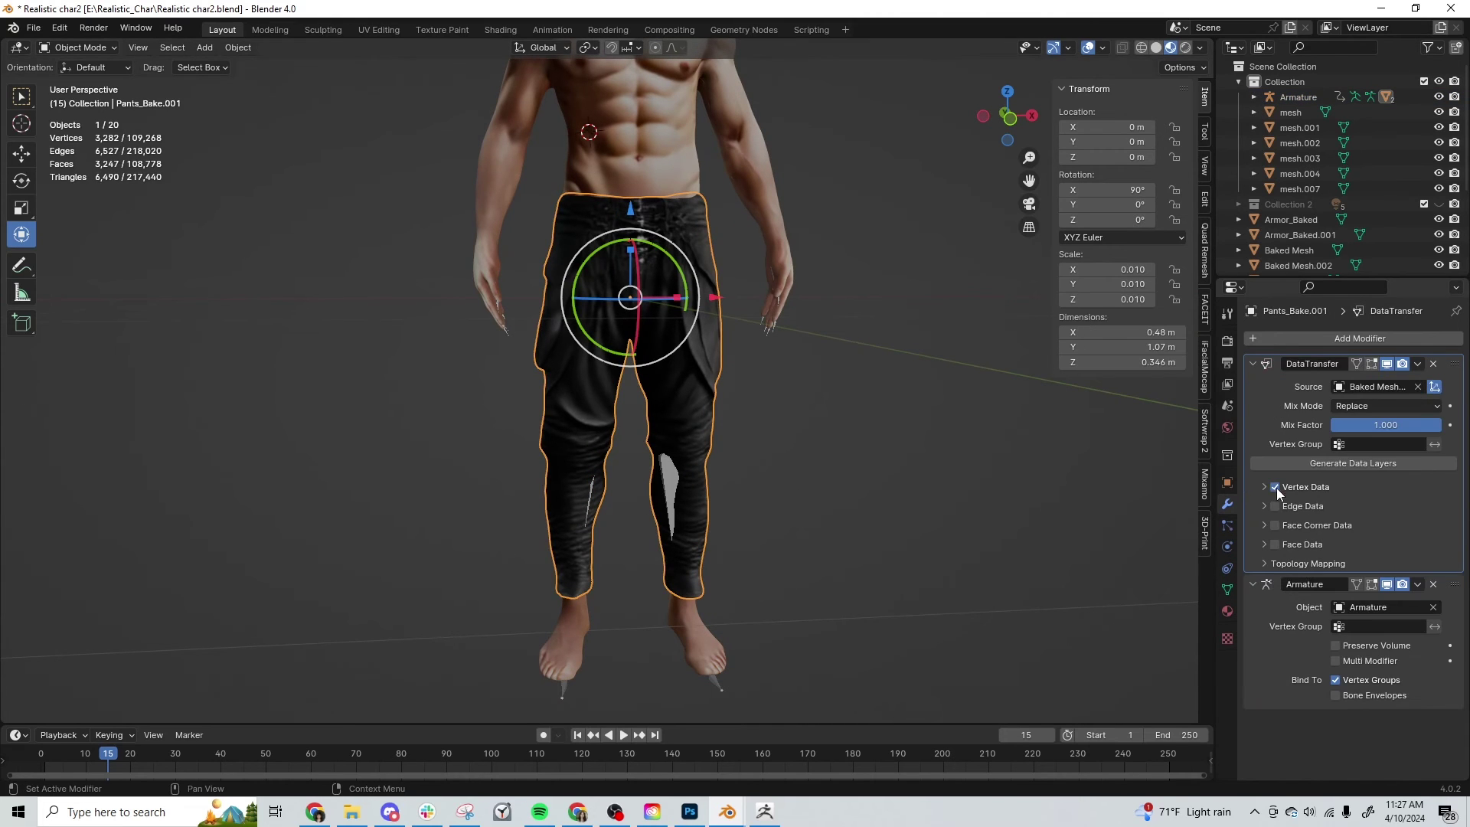
- Set the Data Transfer modifier's vertex data to transfer the vertex groups and apply the modifier
{"action": "left_click", "coordinate": [1264, 490]}
{"action": "left_click", "coordinate": [1306, 510]}
{"action": "left_click", "coordinate": [1418, 363]}
{"action": "left_click", "coordinate": [1394, 380]}
- Select the armature, try posing its left leg bone, and switch the armature from Rest Position to Pose Position
{"action": "left_click", "coordinate": [673, 485]}
{"action": "key", "text": "ctrl+Tab"}
{"action": "left_click", "coordinate": [676, 484]}
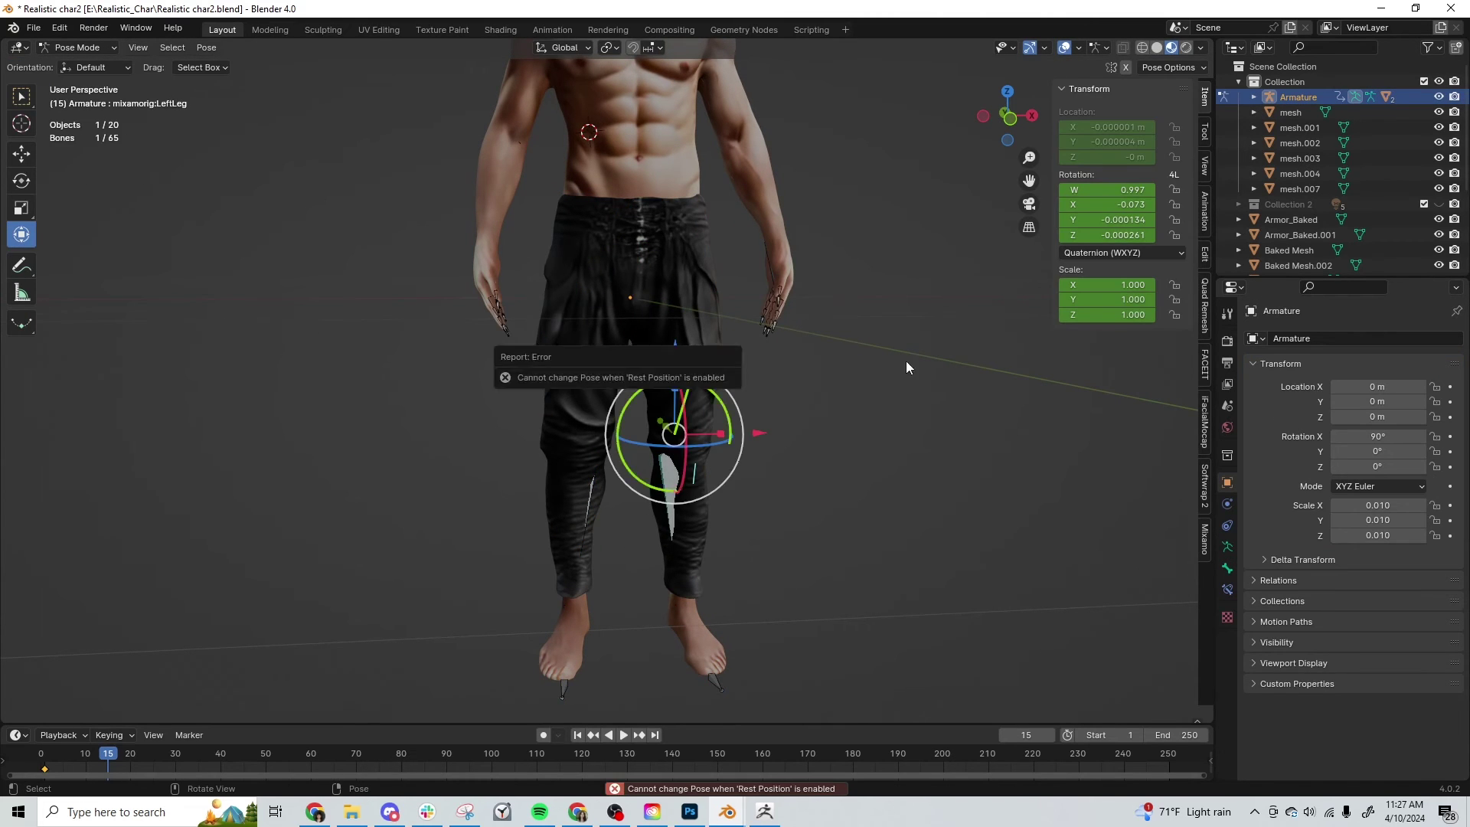
{"action": "key", "text": "ctrl+Tab"}
{"action": "left_click", "coordinate": [1227, 547]}
{"action": "left_click", "coordinate": [1300, 387]}
- Rotate a bone in Pose Mode to test the trousers' deformation, clear its rotation and return to Object Mode
{"action": "scroll", "coordinate": [770, 243], "scroll_direction": "down", "scroll_amount": 4}
{"action": "middle_click_drag", "start_coordinate": [770, 243], "coordinate": [756, 456], "text": "shift"}
{"action": "key", "text": "ctrl+Tab"}
{"action": "left_click", "coordinate": [628, 406]}
{"action": "left_click_drag", "start_coordinate": [650, 312], "coordinate": [555, 288]}
{"action": "left_click", "coordinate": [550, 292]}
{"action": "middle_click_drag", "start_coordinate": [550, 291], "coordinate": [646, 287]}
{"action": "key", "text": "alt+r"}
{"action": "middle_click_drag", "start_coordinate": [606, 466], "coordinate": [750, 393]}
{"action": "key", "text": "ctrl+Tab"}
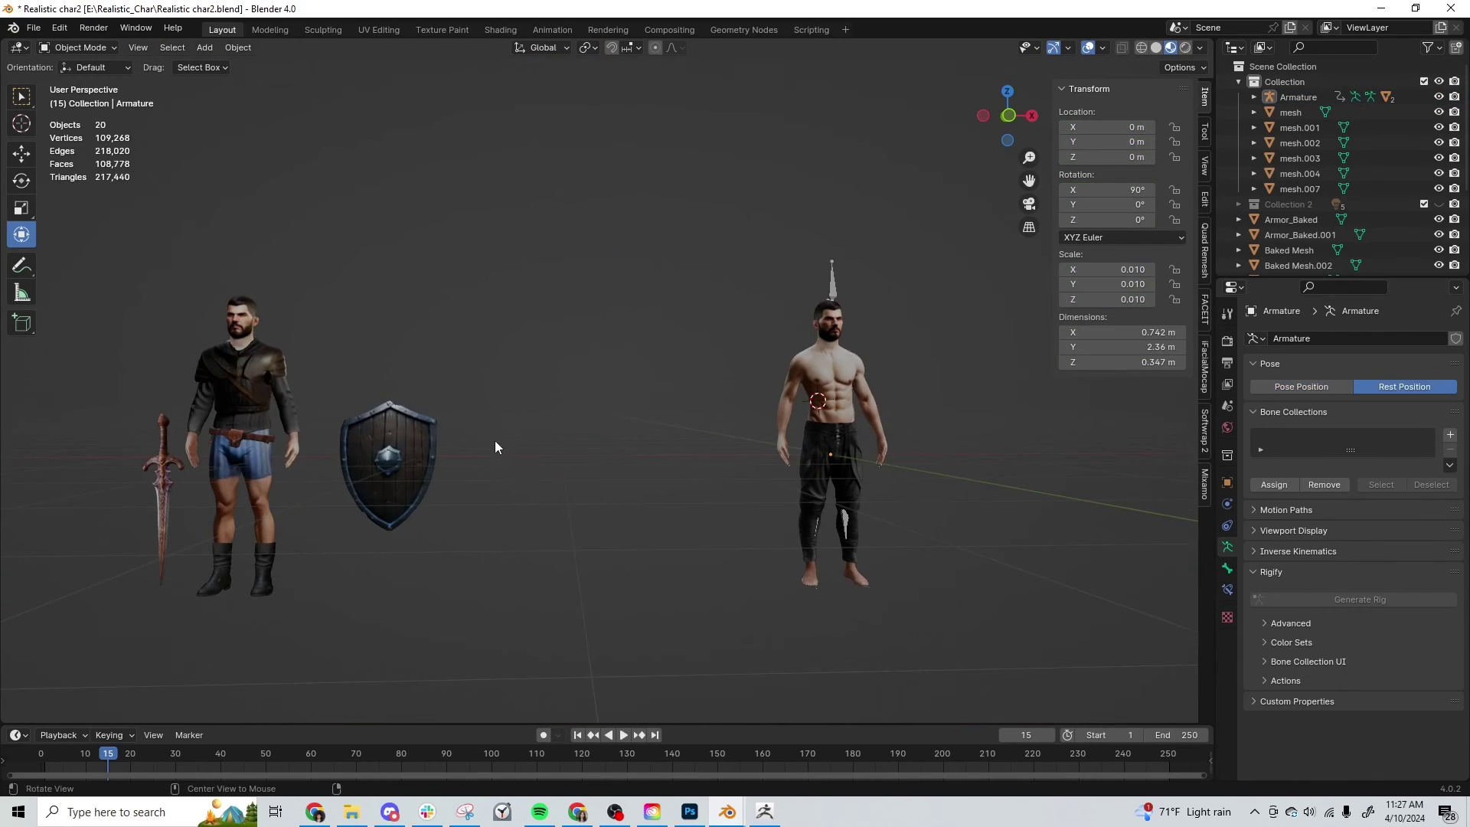
- Select the shirt Shirt_Baked.001 and set its X location to 0 m so it sits on the rigged body
{"action": "left_click", "coordinate": [244, 387]}
{"action": "left_click", "coordinate": [1107, 127]}
{"action": "type", "text": "0"}
{"action": "key", "text": "Return"}
{"action": "key", "text": "KP_Decimal"}
{"action": "scroll", "coordinate": [888, 395], "scroll_direction": "down", "scroll_amount": 2}
{"action": "middle_click_drag", "start_coordinate": [888, 395], "coordinate": [866, 406]}
{"action": "scroll", "coordinate": [815, 392], "scroll_direction": "up", "scroll_amount": 5}
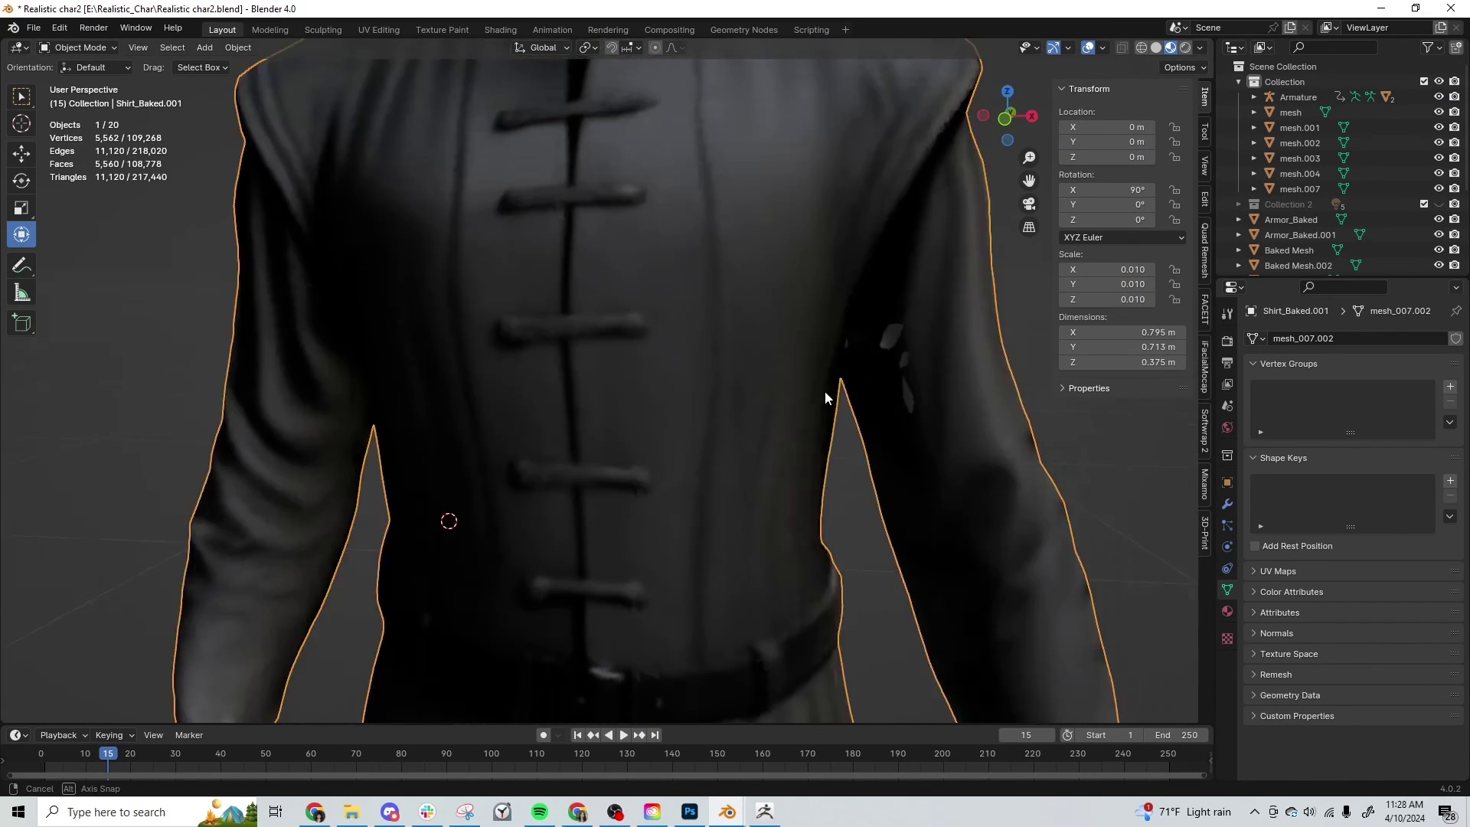
- Switch the shirt to Sculpt Mode and touch up its surface around the torso and sleeves to cover the body
{"action": "key", "text": "Tab"}
{"action": "key", "text": "ctrl+Tab"}
{"action": "left_click", "coordinate": [715, 383]}
{"action": "scroll", "coordinate": [672, 417], "scroll_direction": "up", "scroll_amount": 4}
{"action": "left_click", "coordinate": [719, 259], "text": "ctrl"}
{"action": "left_click_drag", "start_coordinate": [698, 416], "coordinate": [746, 529]}
{"action": "scroll", "coordinate": [825, 579], "scroll_direction": "down", "scroll_amount": 8}
{"action": "mouse_move", "coordinate": [582, 567]}
{"action": "middle_mouse_down"}
{"action": "mouse_move", "coordinate": [553, 468]}
{"action": "mouse_move", "coordinate": [529, 567]}
{"action": "middle_mouse_up"}
{"action": "scroll", "coordinate": [459, 459], "scroll_direction": "up", "scroll_amount": 2}
{"action": "left_click", "coordinate": [443, 426], "text": "ctrl"}
{"action": "middle_click_drag", "start_coordinate": [437, 480], "coordinate": [613, 475]}
{"action": "left_click", "coordinate": [741, 420], "text": "ctrl"}
{"action": "key", "text": "shift+f"}
{"action": "mouse_move", "coordinate": [758, 462]}
{"action": "middle_mouse_down"}
{"action": "mouse_move", "coordinate": [540, 436]}
{"action": "mouse_move", "coordinate": [723, 426]}
{"action": "middle_mouse_up"}
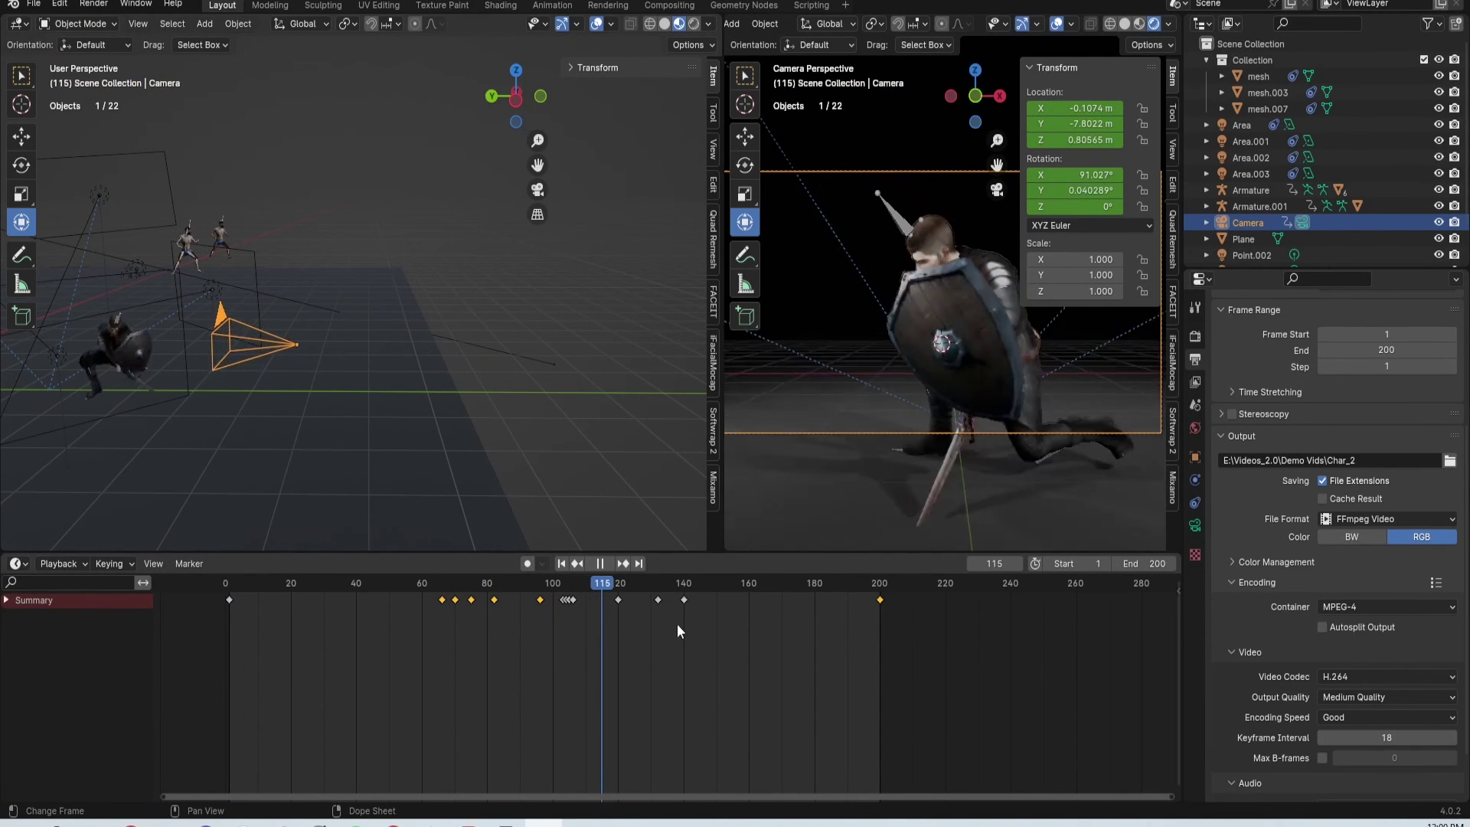
- Scrub through the animated fight scene and examine the character's movement with the sword and shield
{"action": "left_click_drag", "start_coordinate": [850, 622], "coordinate": [430, 648]}
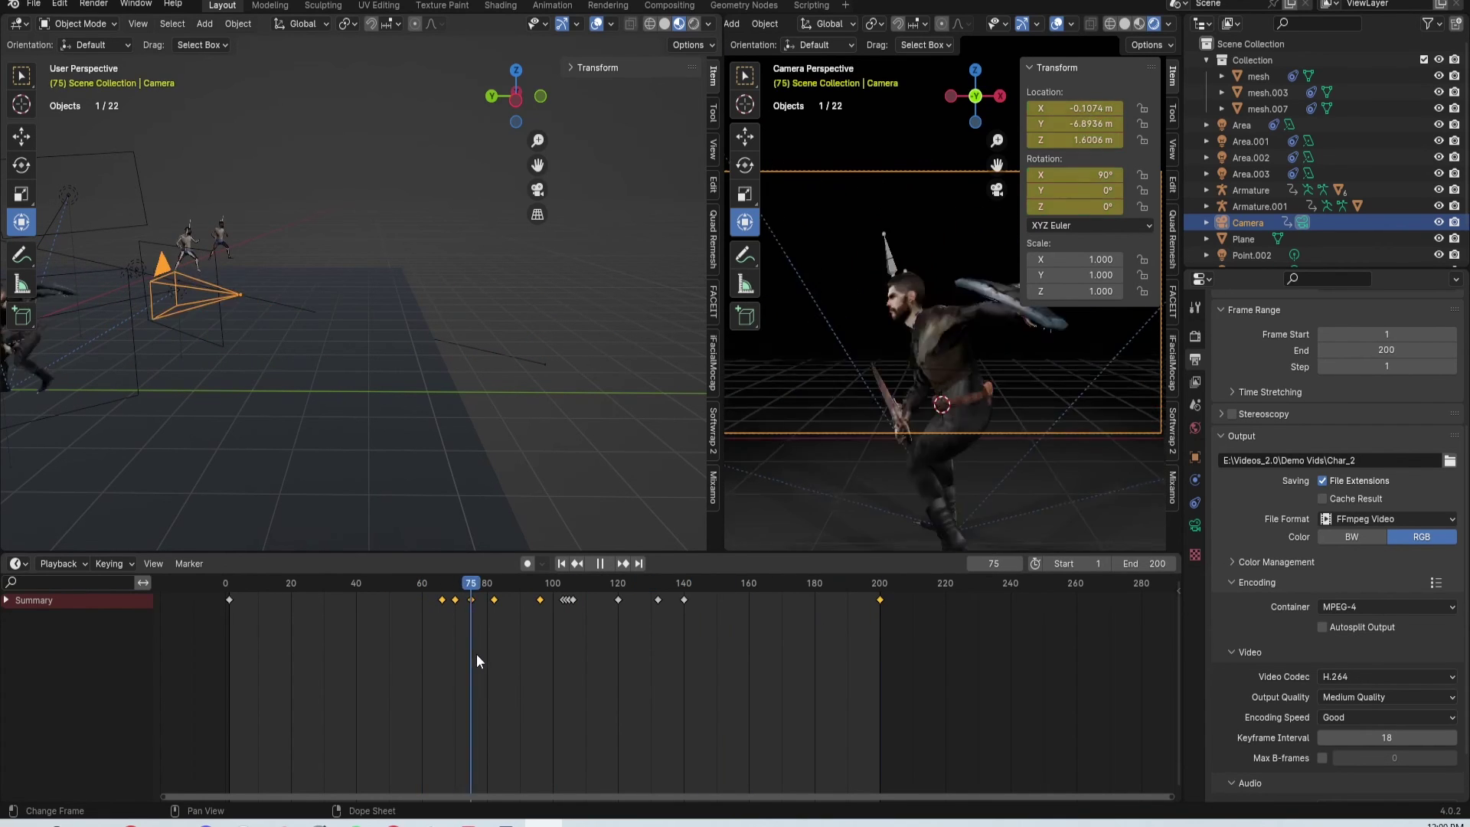
{"action": "key", "text": "space"}
{"action": "middle_click_drag", "start_coordinate": [375, 437], "coordinate": [552, 412], "text": "shift"}
{"action": "scroll", "coordinate": [471, 393], "scroll_direction": "up", "scroll_amount": 2}
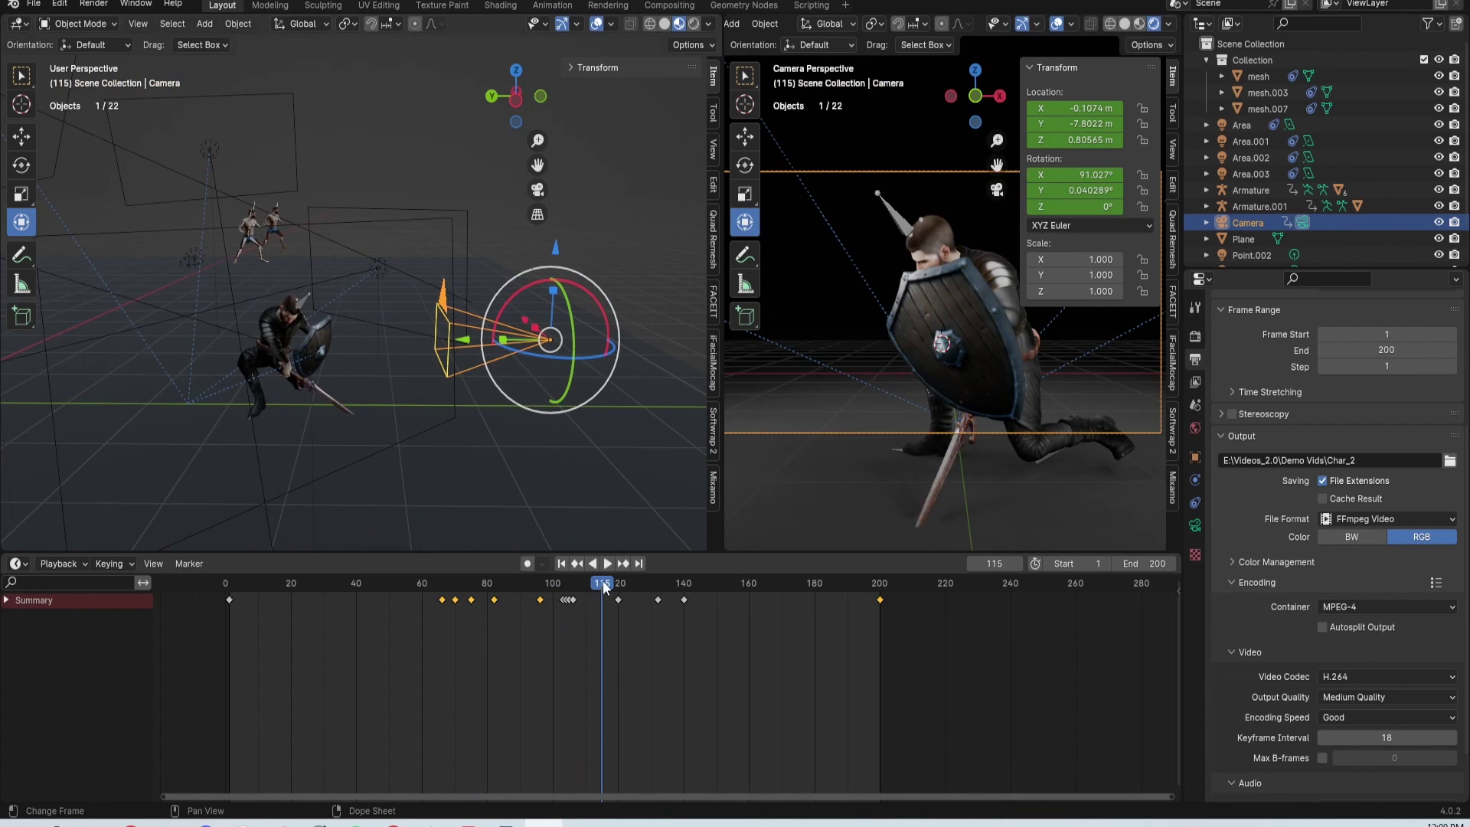
{"action": "left_click_drag", "start_coordinate": [589, 582], "coordinate": [697, 615]}
{"action": "middle_click_drag", "start_coordinate": [478, 386], "coordinate": [408, 408]}
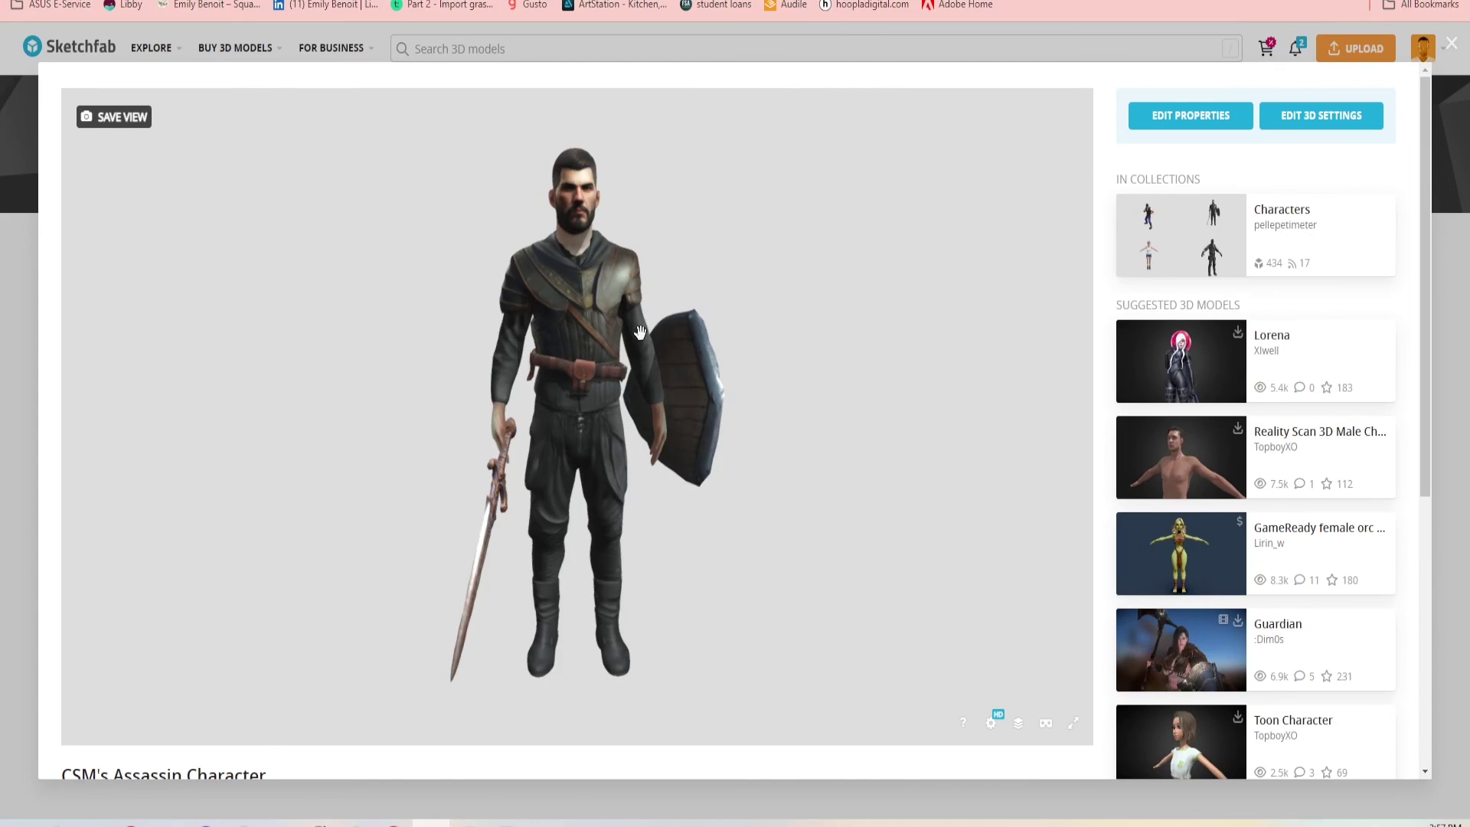
- Switch to Sketchfab and inspect the CSM's Assassin Character model from several angles along with its model details
{"action": "scroll", "coordinate": [680, 348], "scroll_direction": "up", "scroll_amount": 4}
{"action": "scroll", "coordinate": [722, 354], "scroll_direction": "down", "scroll_amount": 3}
{"action": "mouse_move", "coordinate": [722, 354]}
{"action": "left_mouse_down"}
{"action": "mouse_move", "coordinate": [665, 332]}
{"action": "mouse_move", "coordinate": [663, 361]}
{"action": "mouse_move", "coordinate": [640, 325]}
{"action": "mouse_move", "coordinate": [642, 393]}
{"action": "mouse_move", "coordinate": [439, 396]}
{"action": "left_mouse_up"}
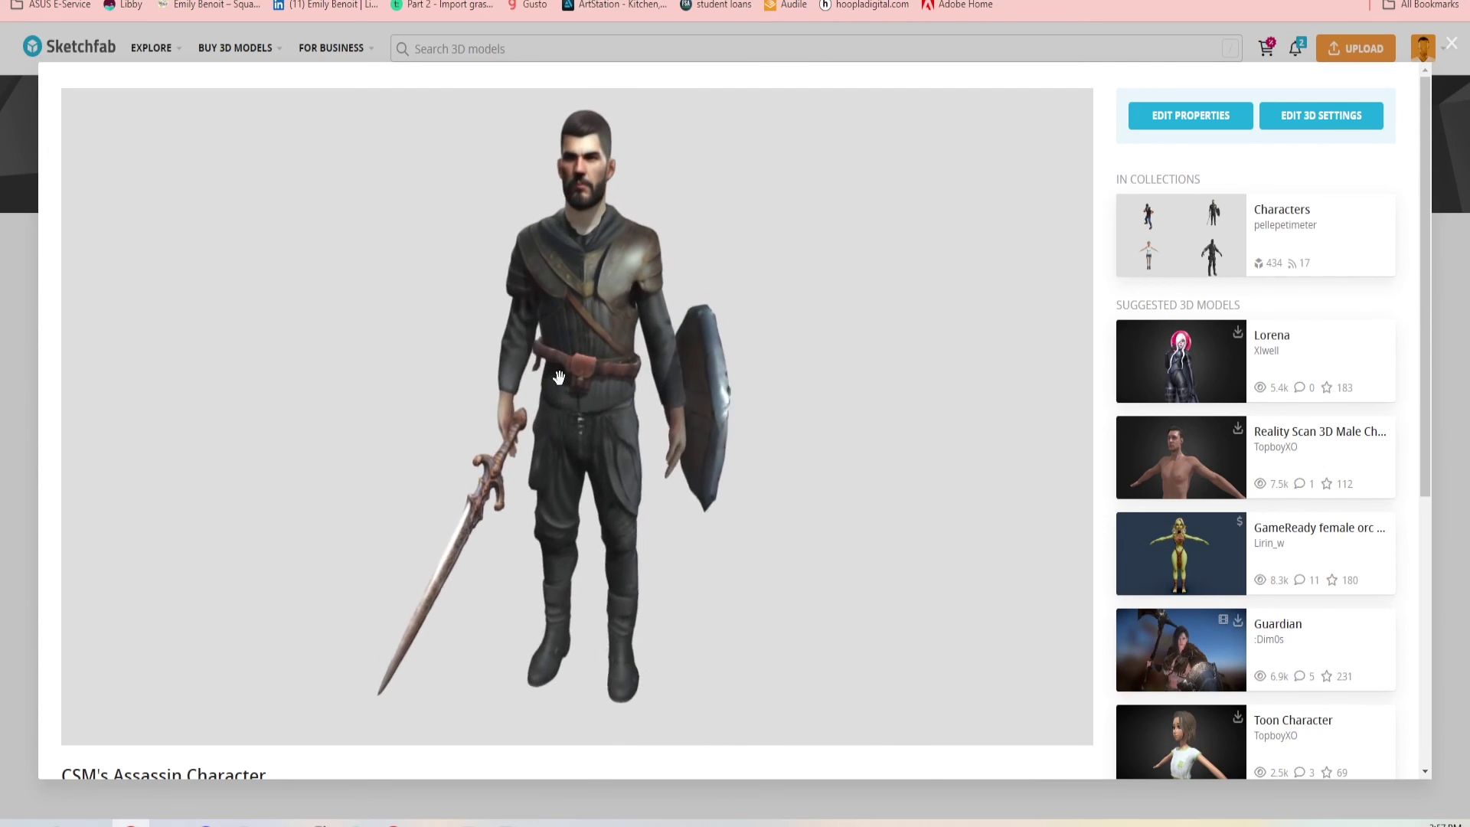
{"action": "scroll", "coordinate": [1165, 501], "scroll_direction": "down", "scroll_amount": 3}
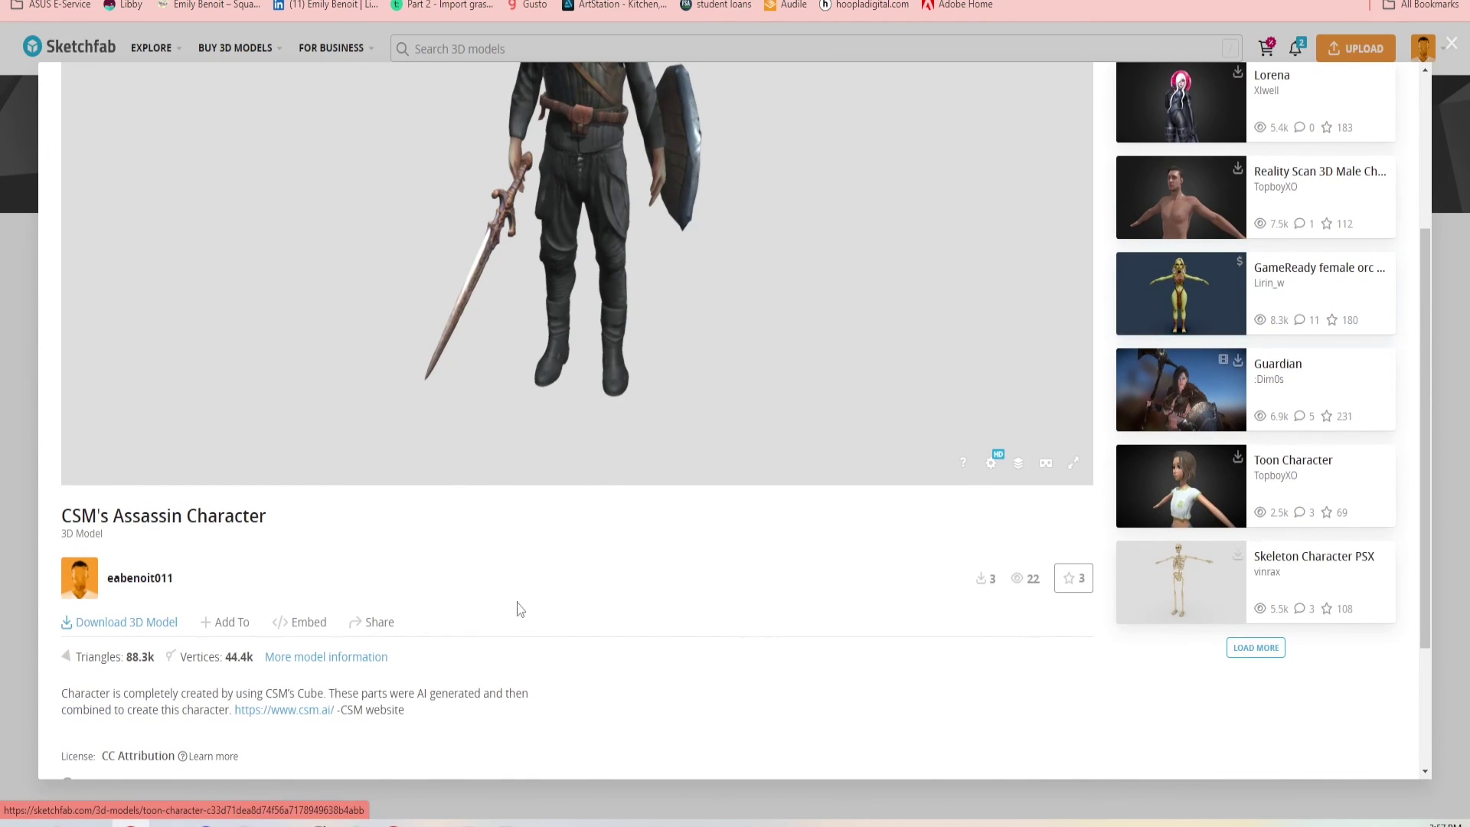